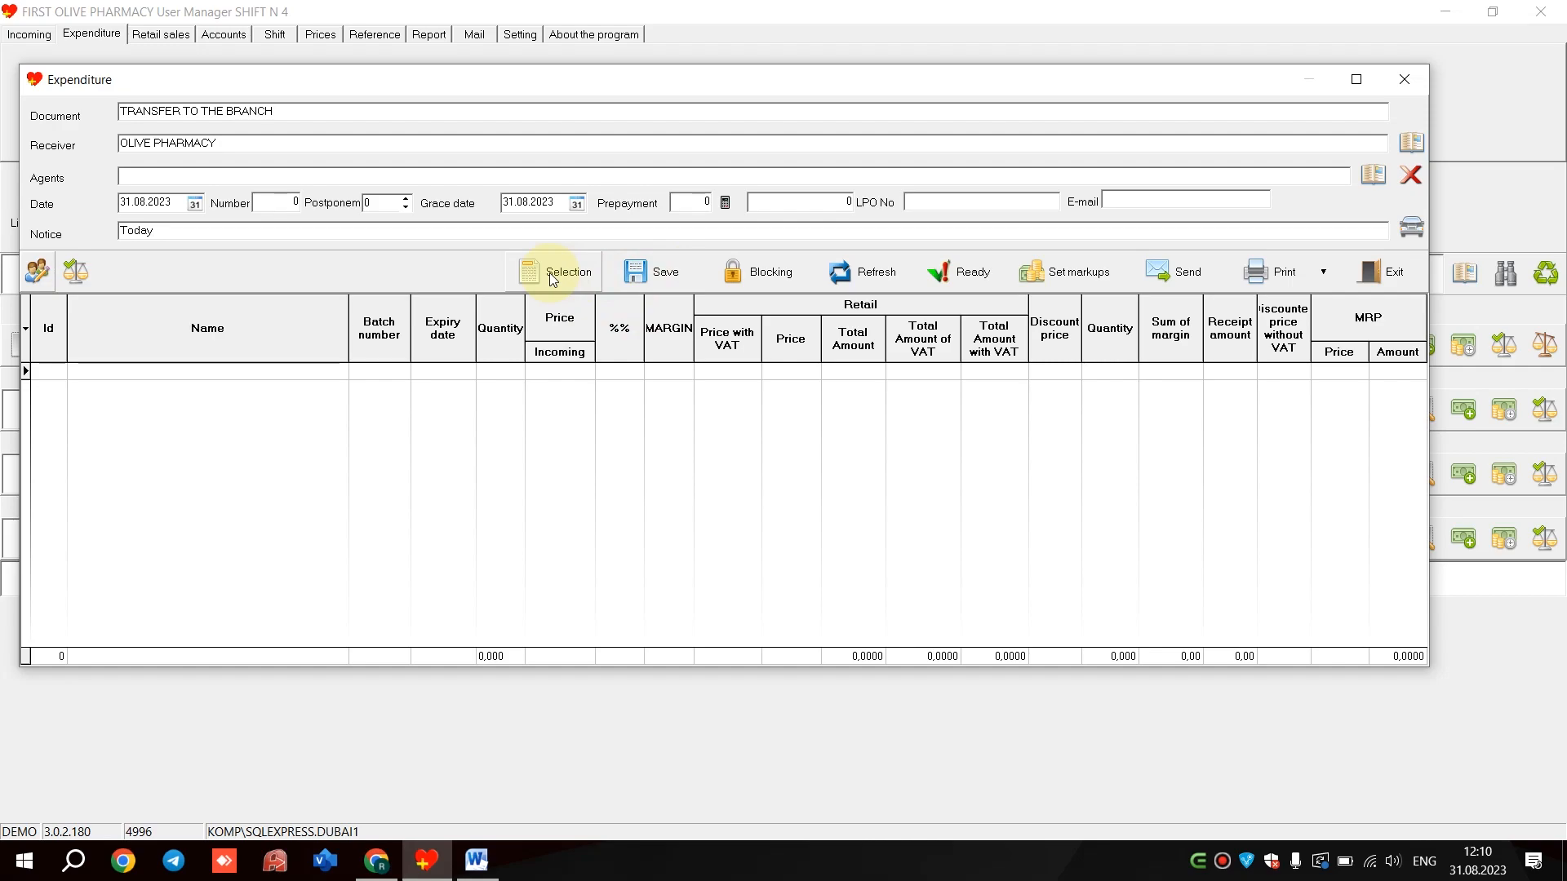
# Open the goods selection for the branch transfer document and enable selection by the piece
pyautogui.click(552, 277)
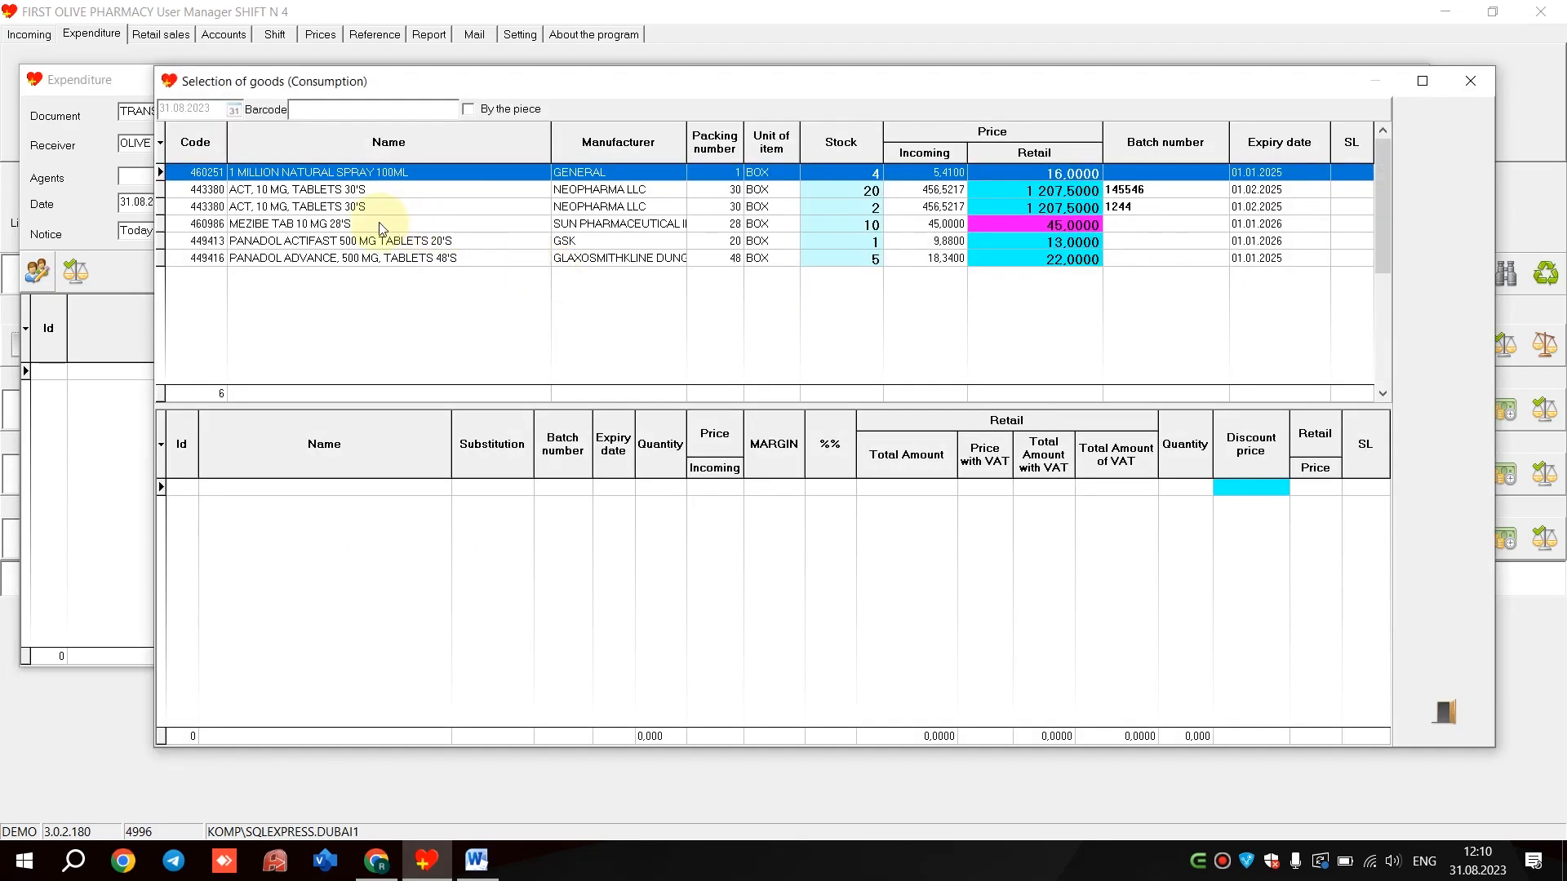
pyautogui.click(377, 226)
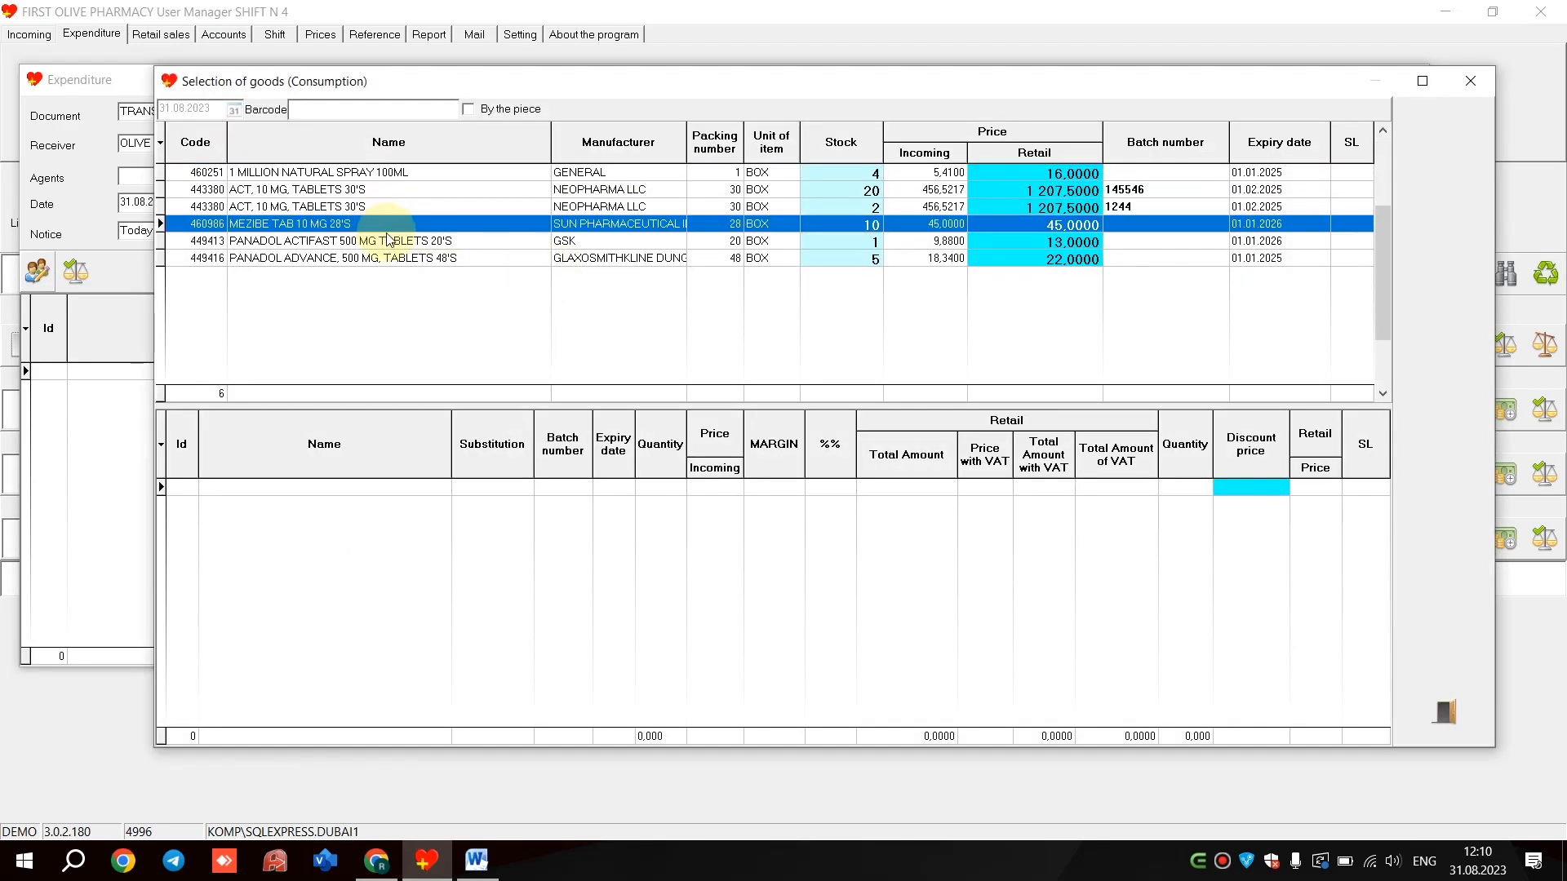
pyautogui.press('Return')
pyautogui.press('Escape')
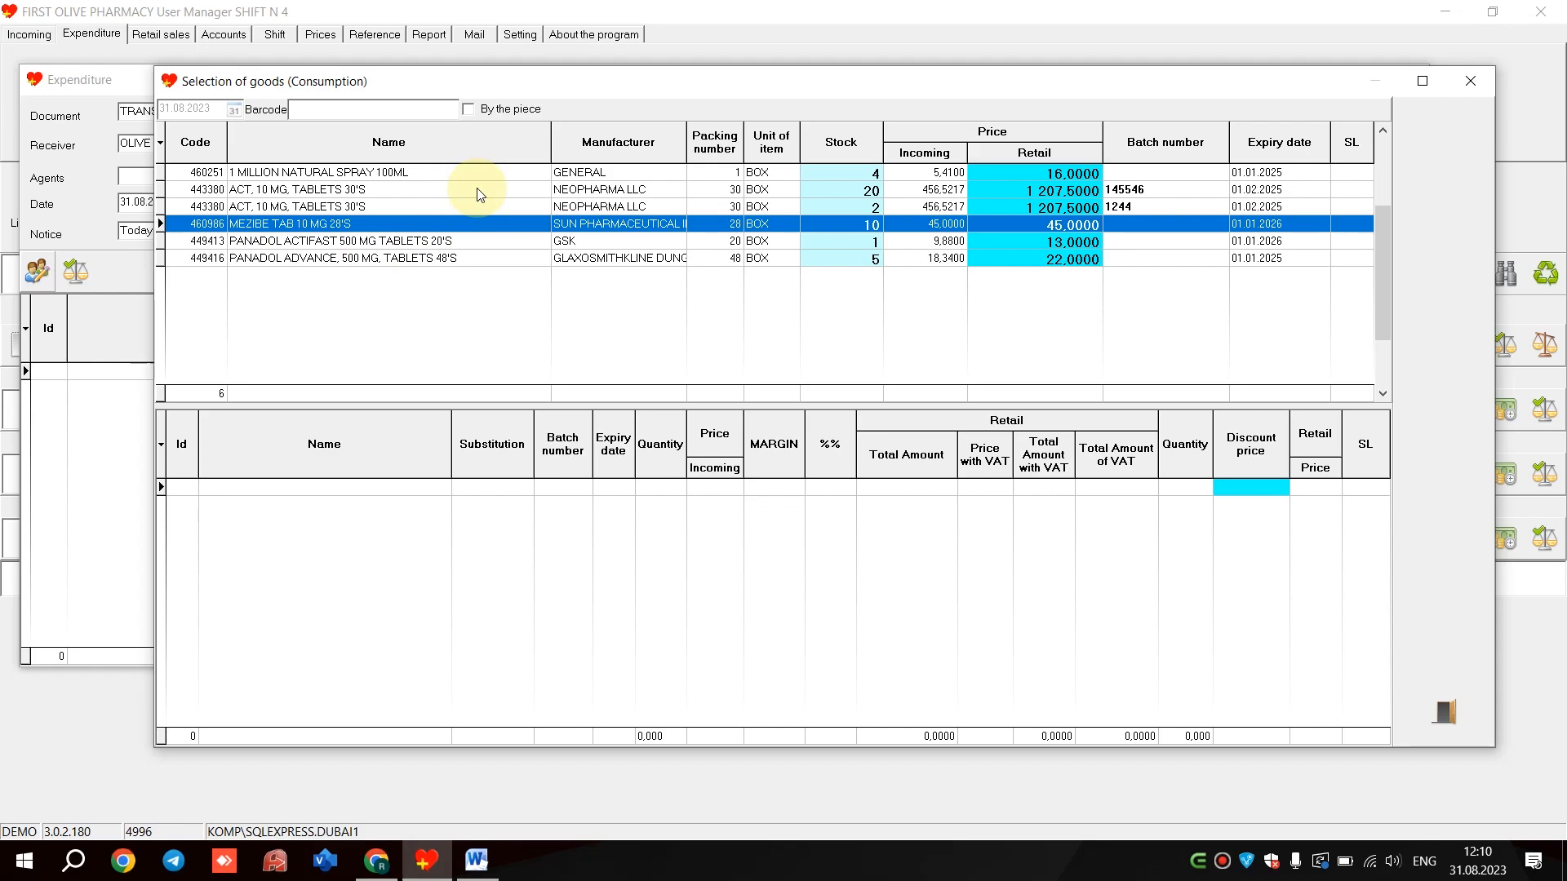
pyautogui.click(472, 111)
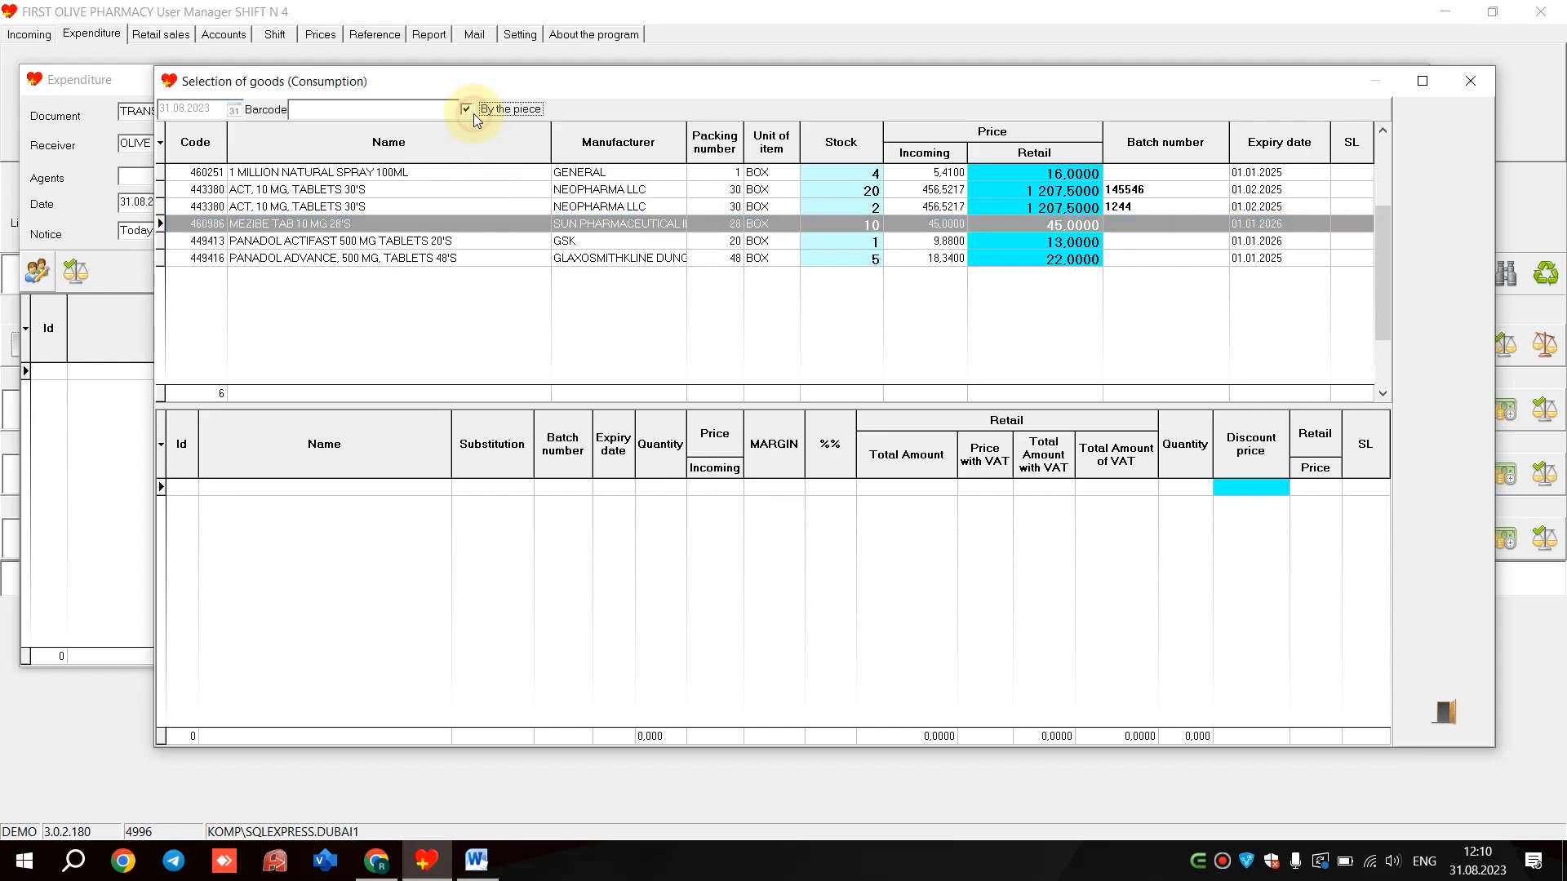
pyautogui.click(438, 228)
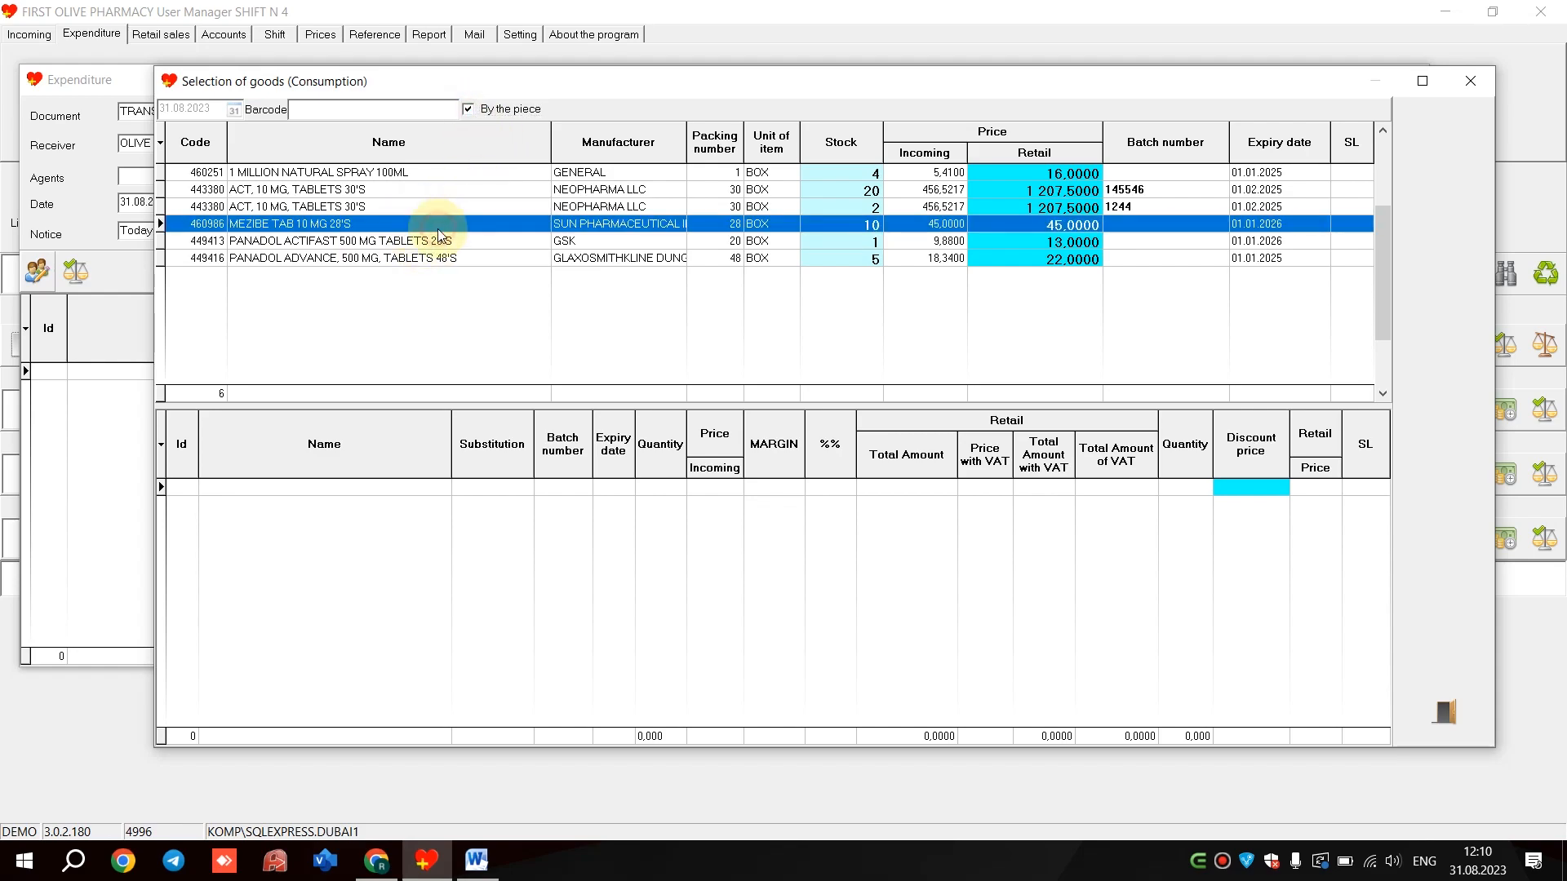
pyautogui.rightClick(520, 209)
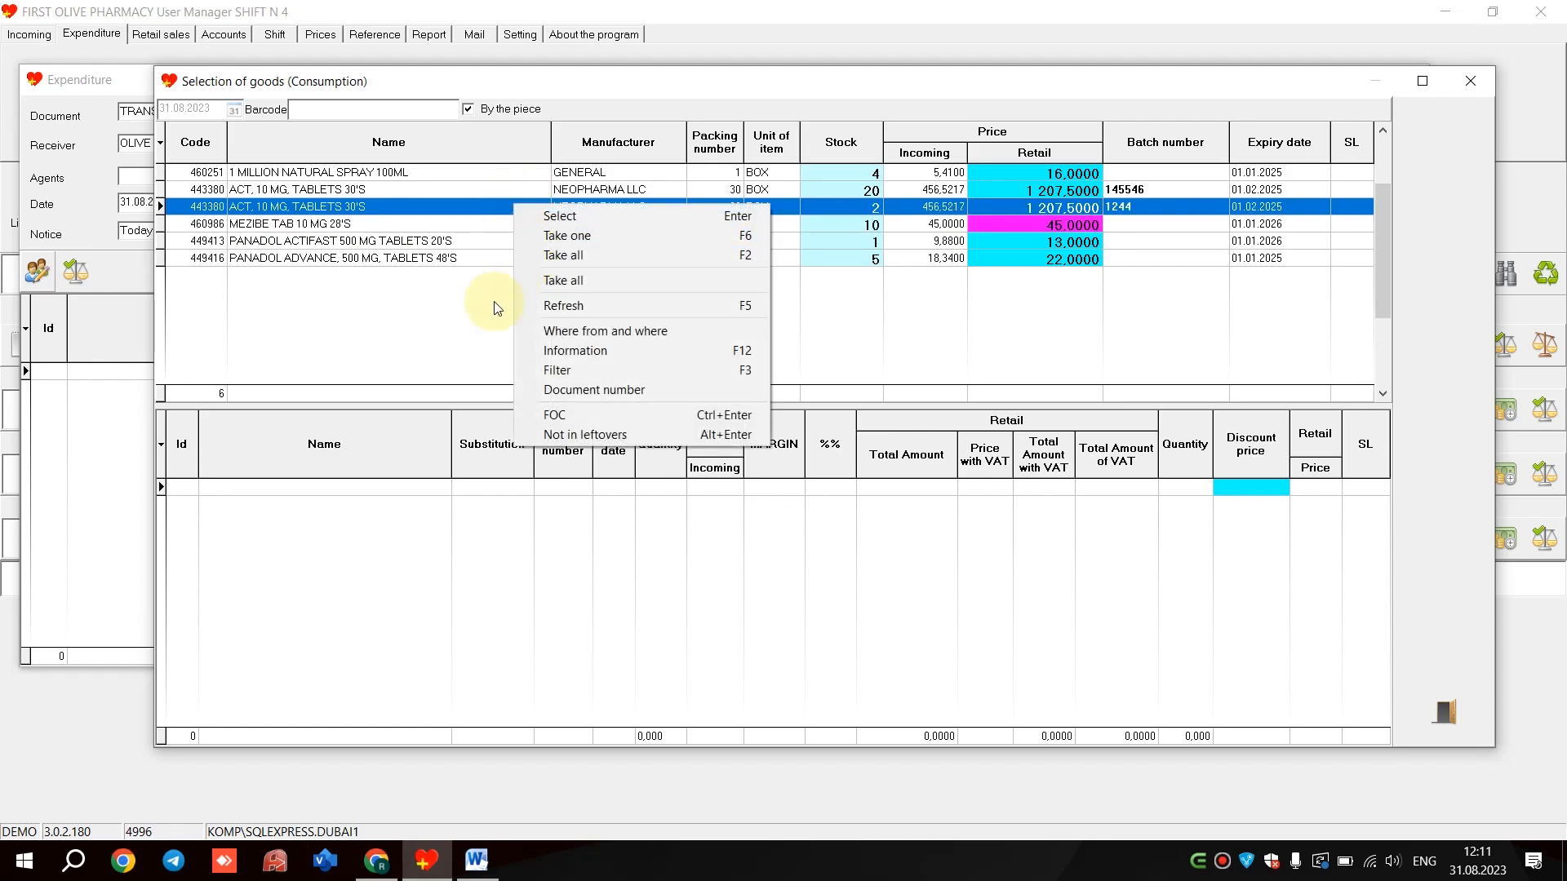
pyautogui.click(341, 231)
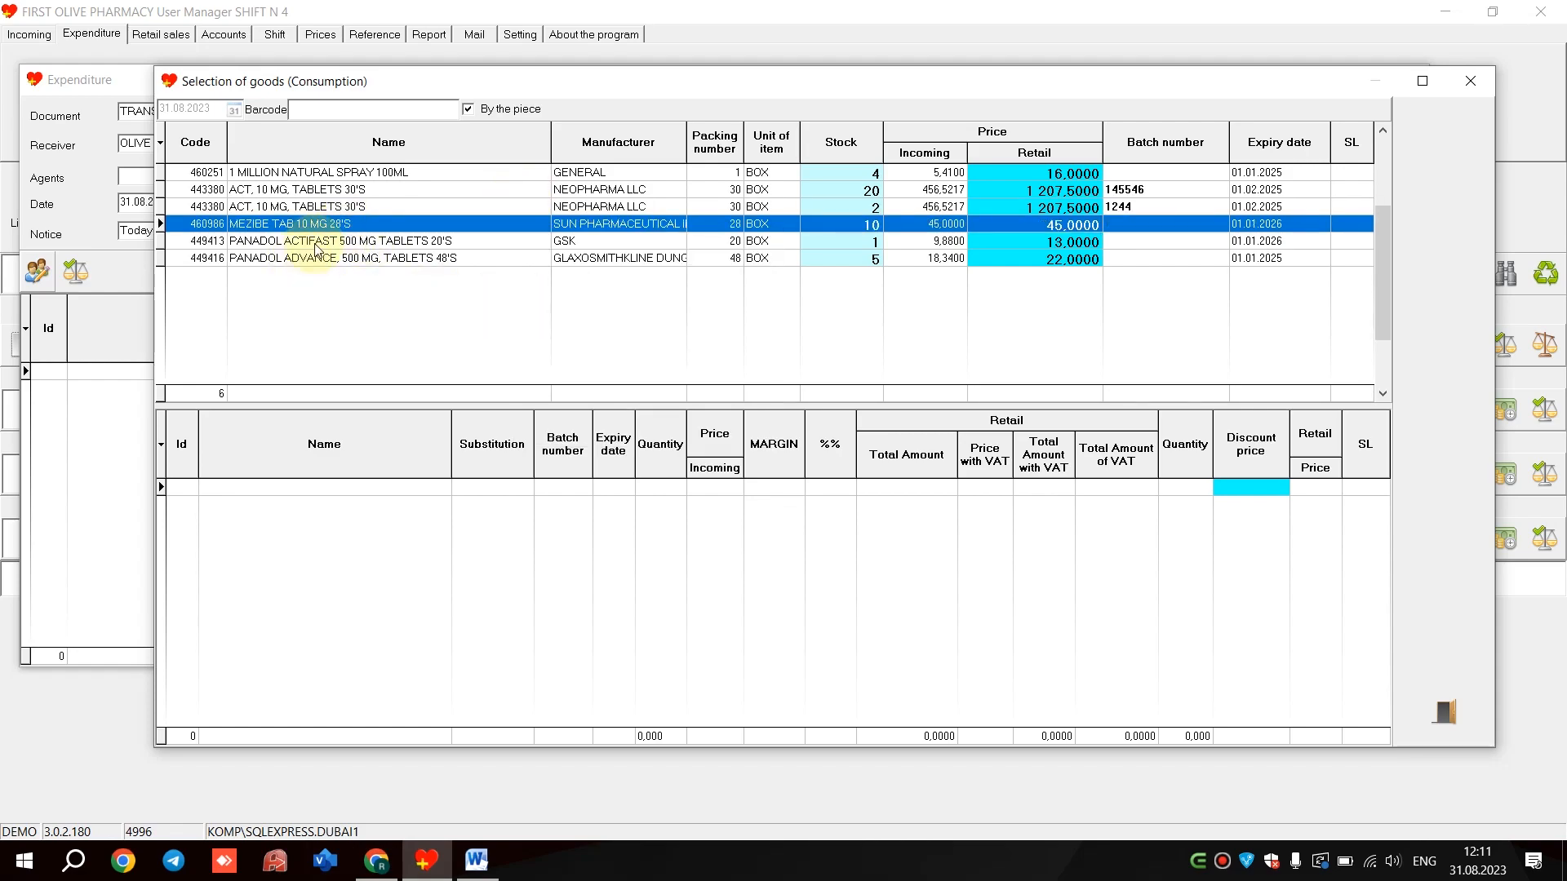
pyautogui.rightClick(317, 248)
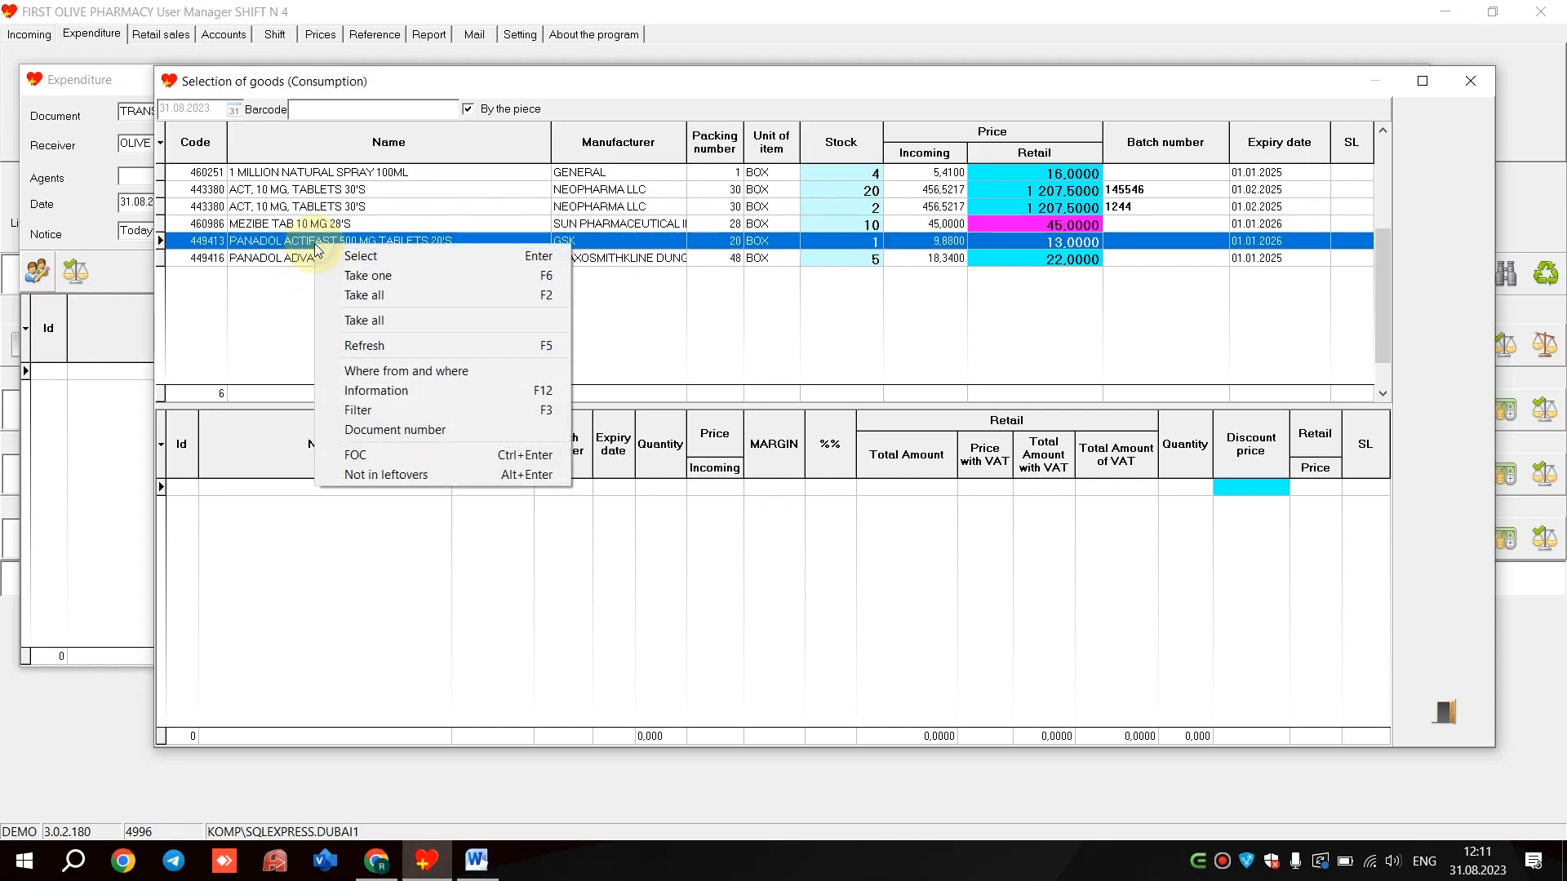
# Add MEZIBE TAB 10 MG 28'S to the transfer with 2 boxes and 14 pieces at a 5% markup
pyautogui.click(308, 232)
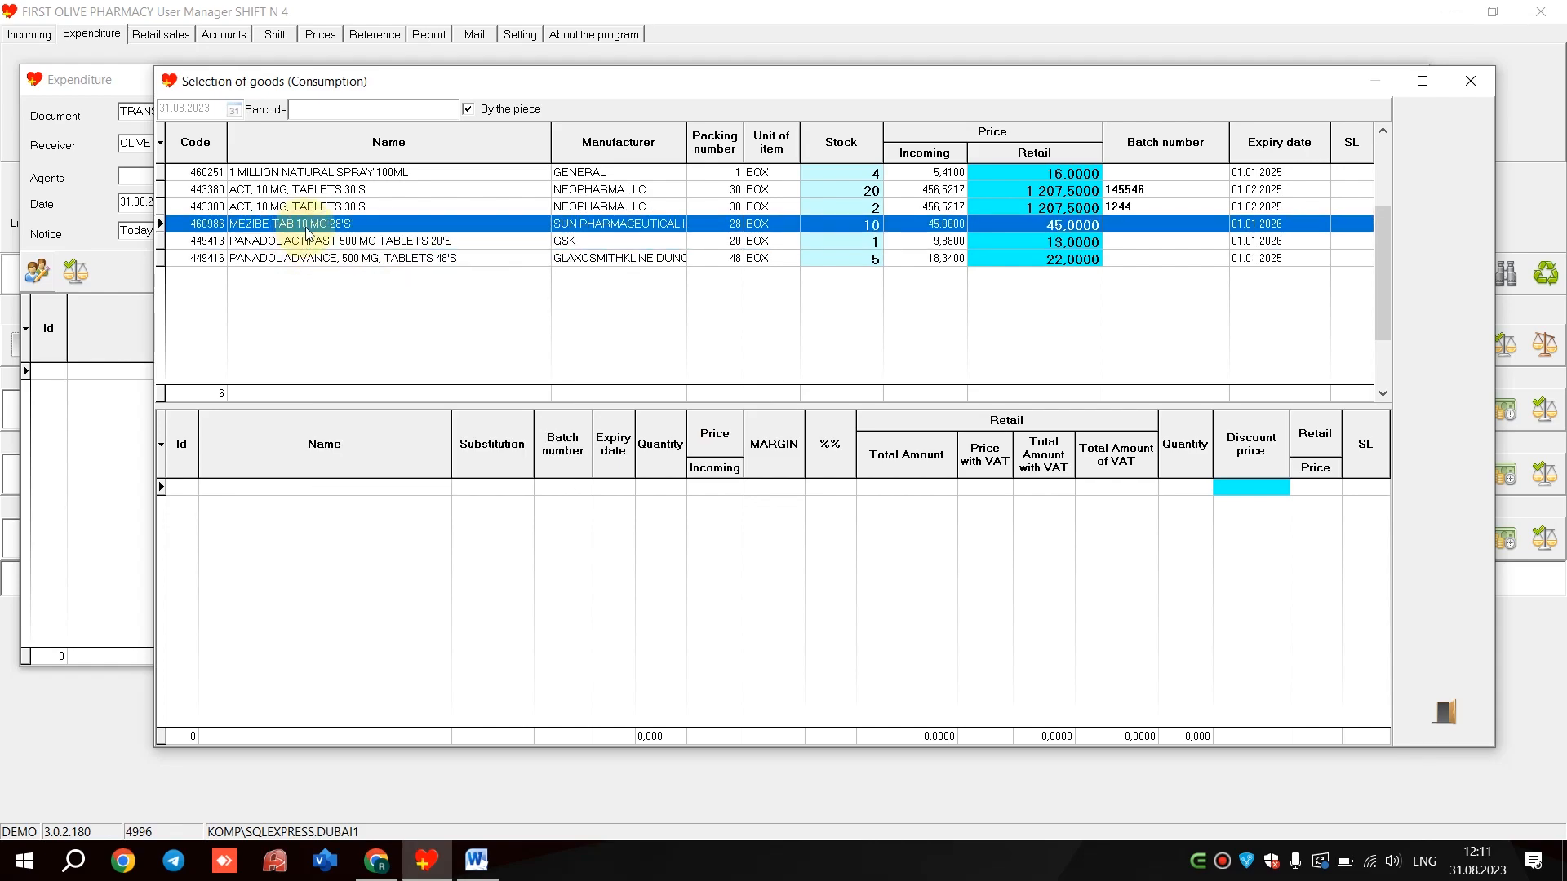
pyautogui.doubleClick(308, 232)
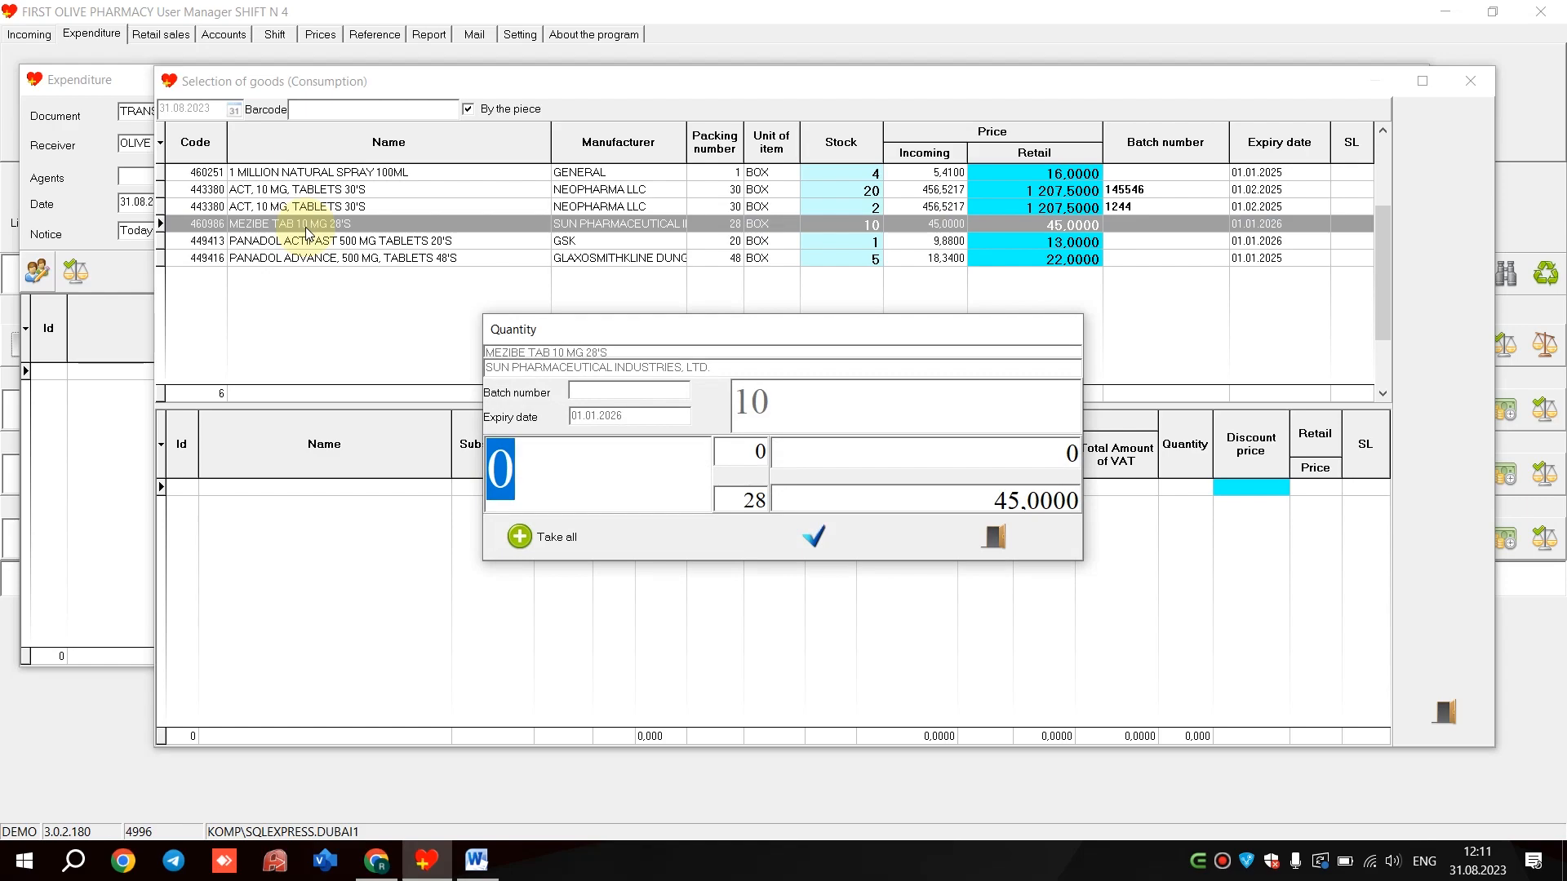
pyautogui.write('2')
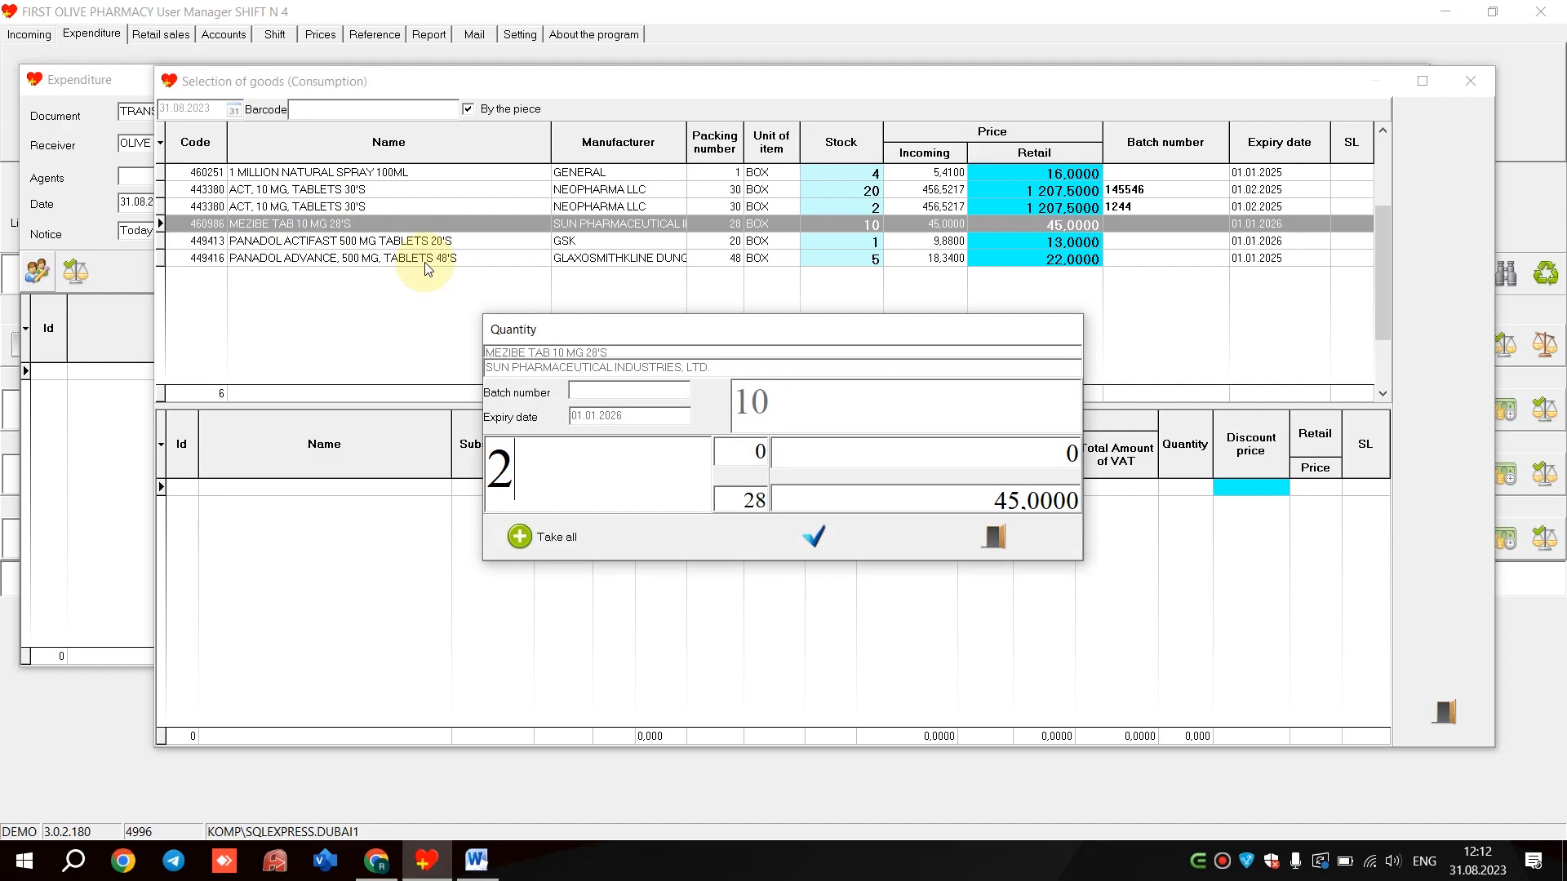
pyautogui.press('Return')
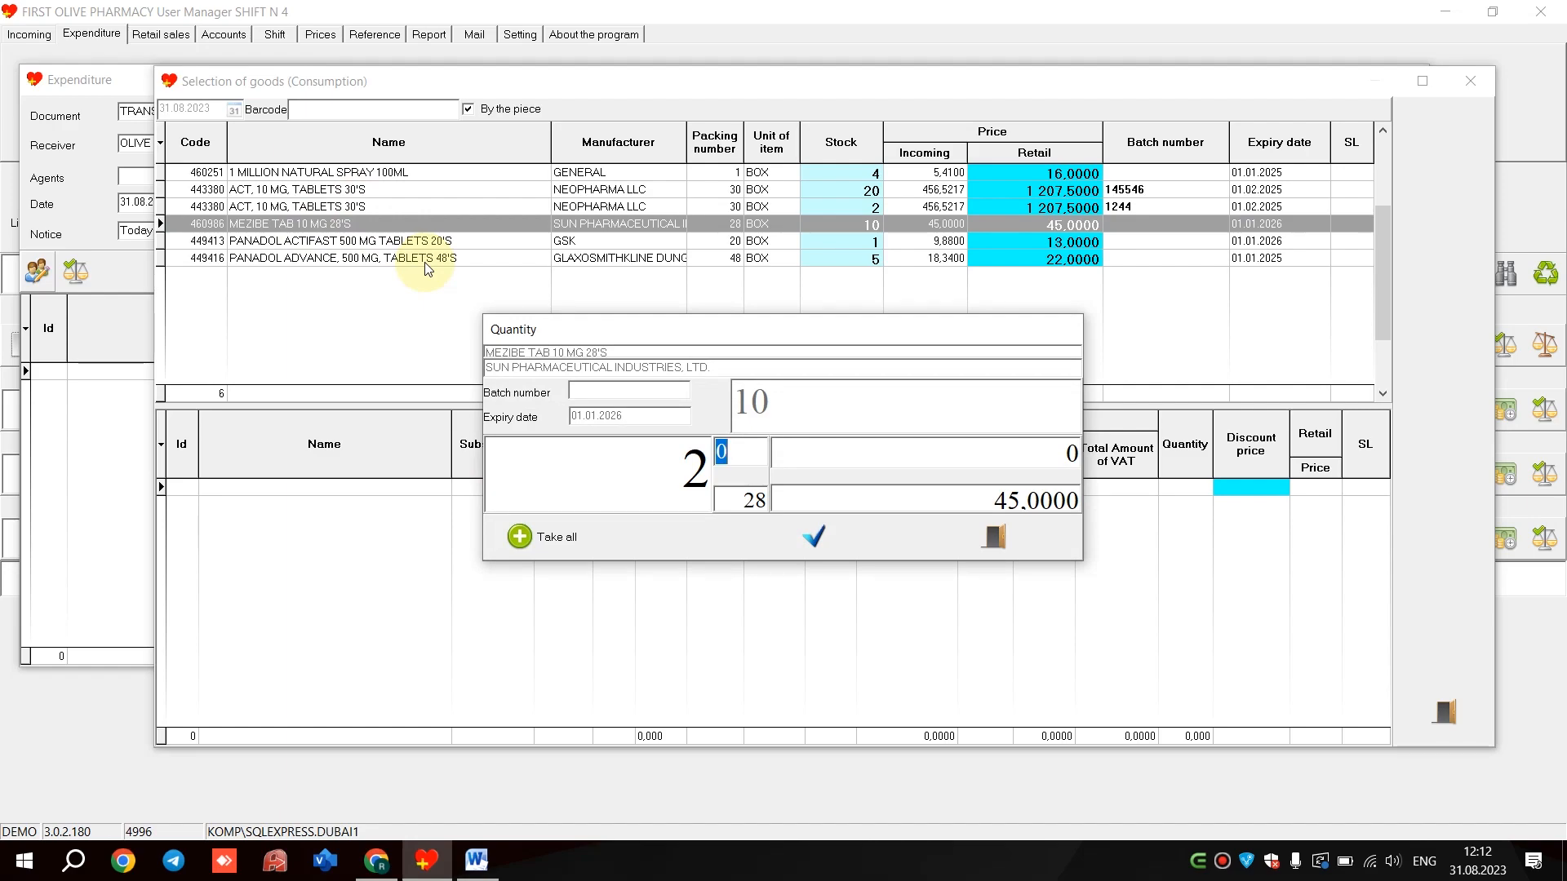
pyautogui.write('14')
pyautogui.press('Return')
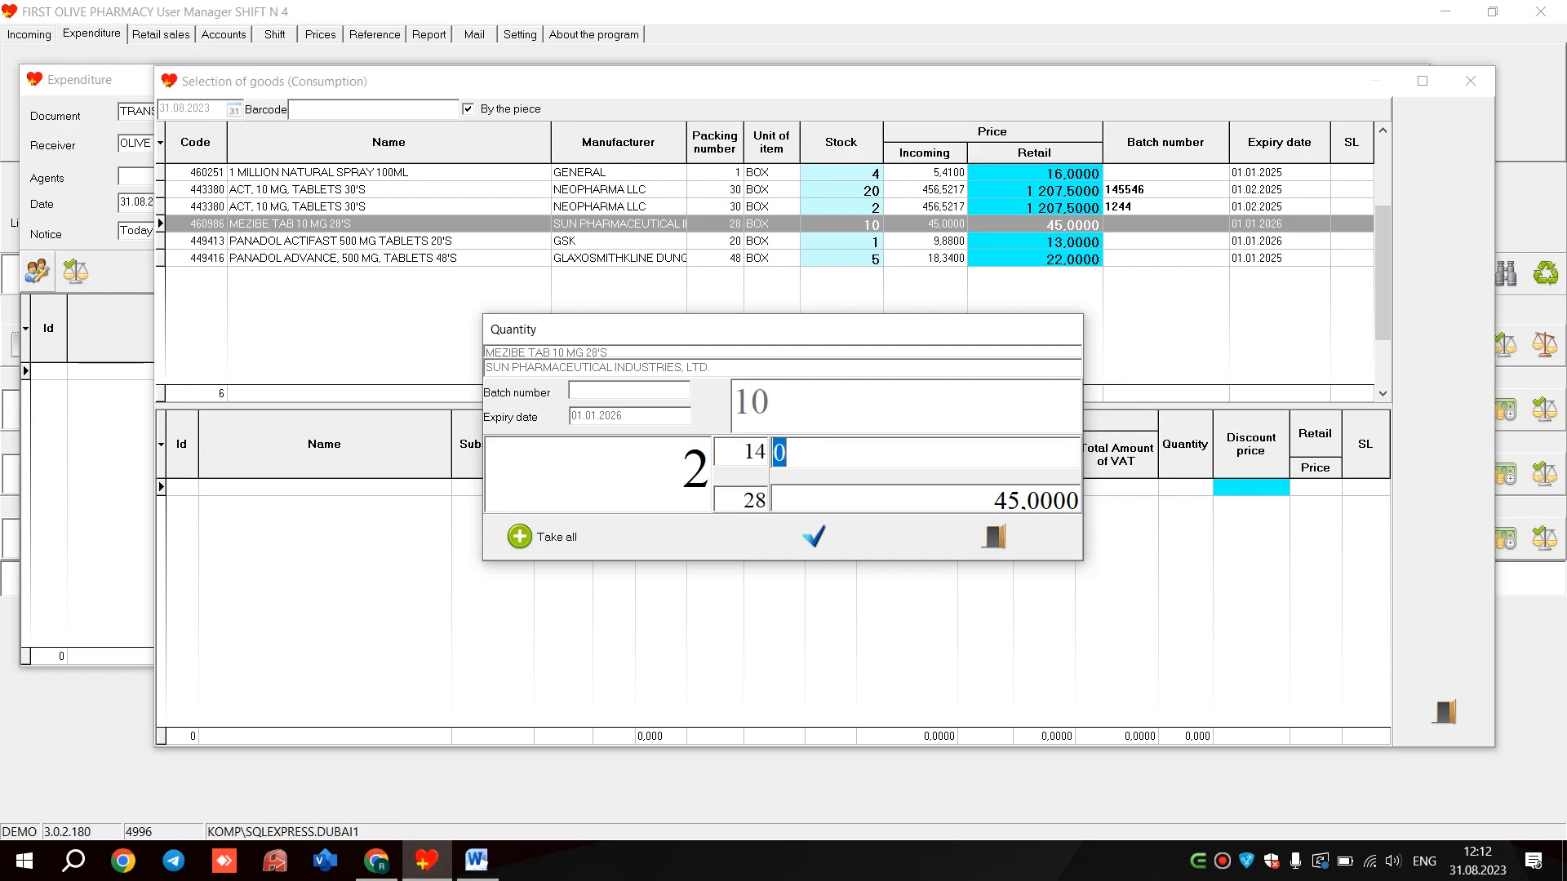
pyautogui.press('Tab')
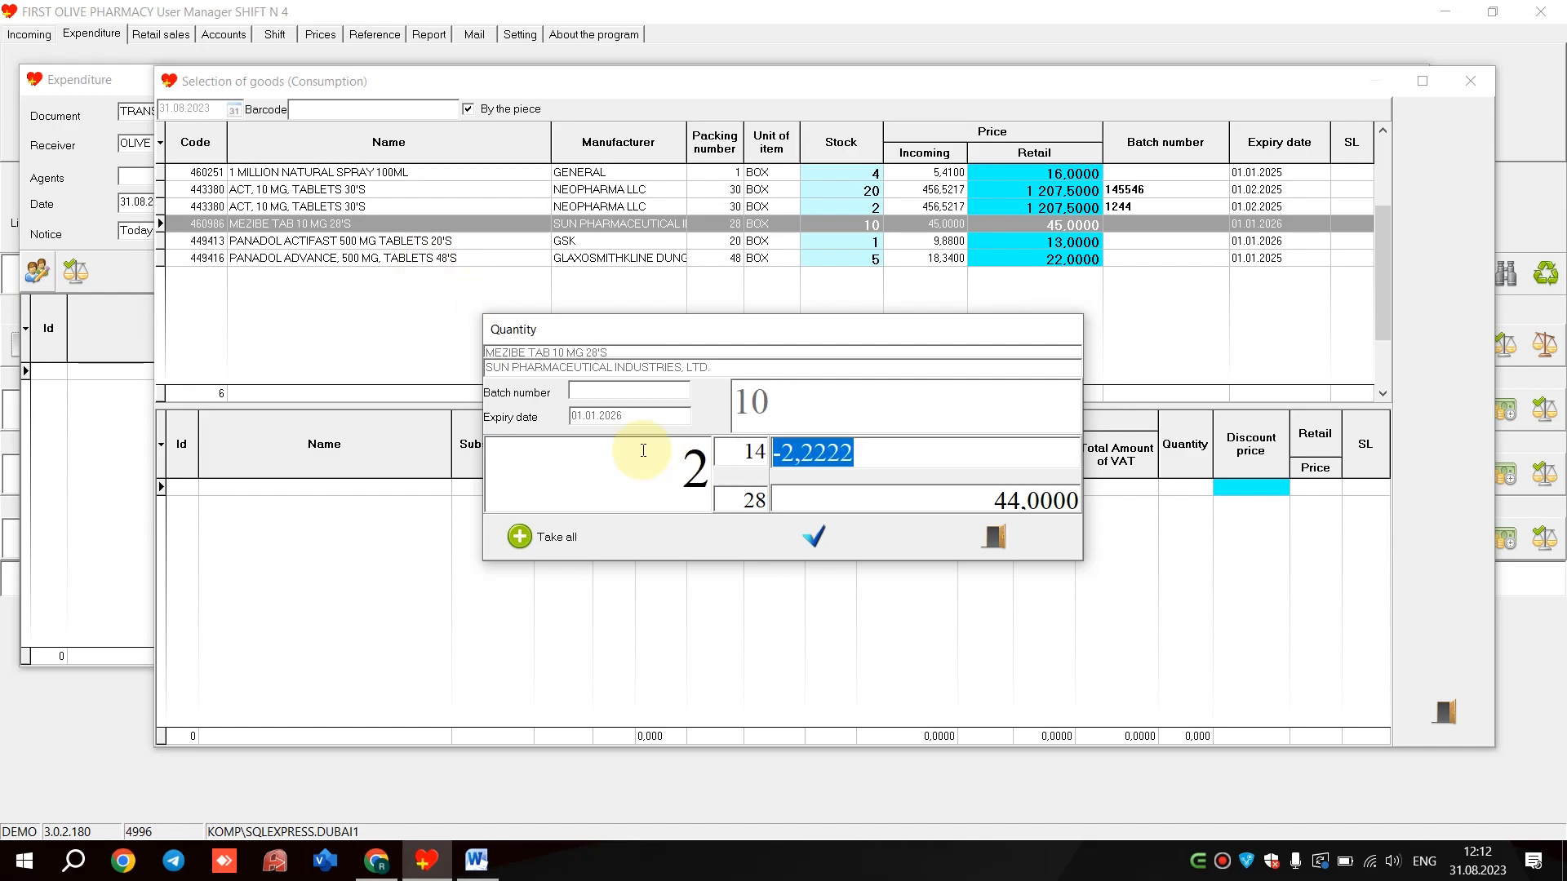
pyautogui.write('5')
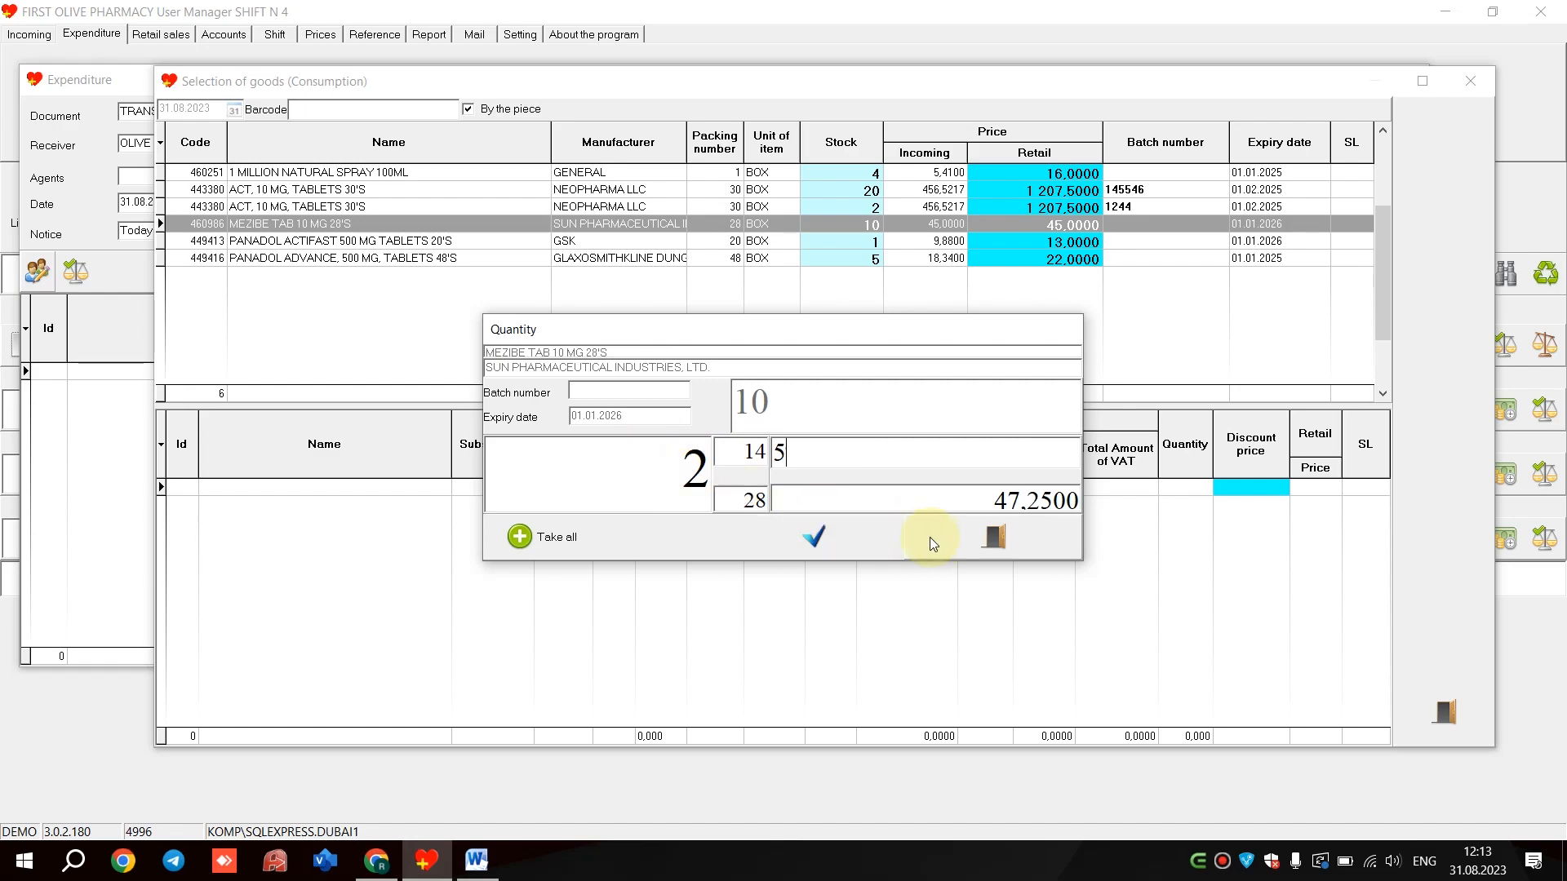
pyautogui.click(835, 536)
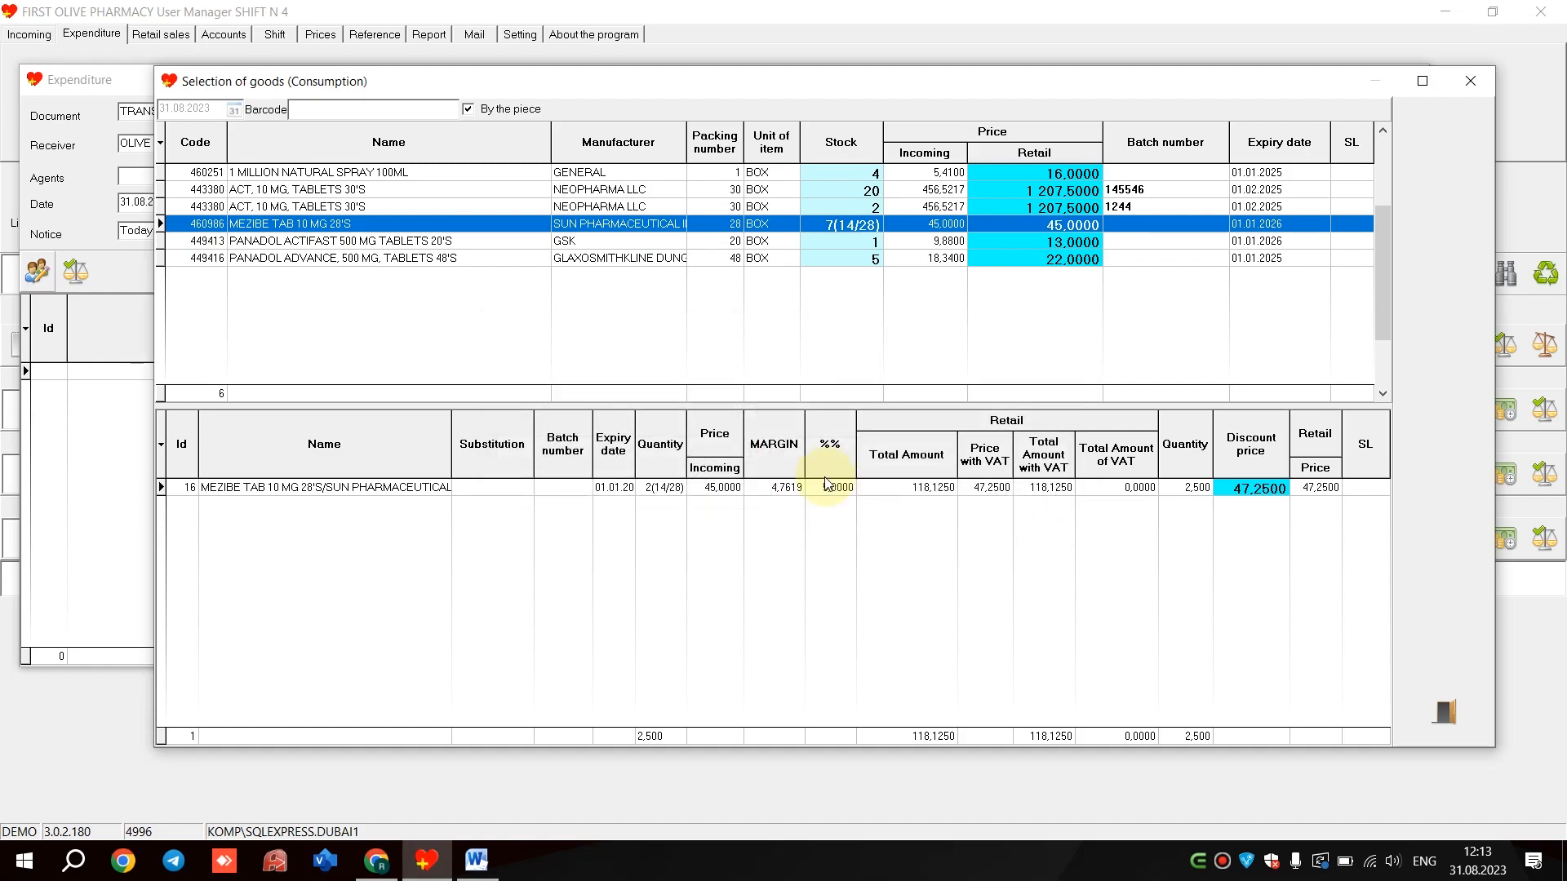
# Add the entire stock of PANADOL ACTIFAST 500 MG TABLETS 20'S to the transfer
pyautogui.click(757, 243)
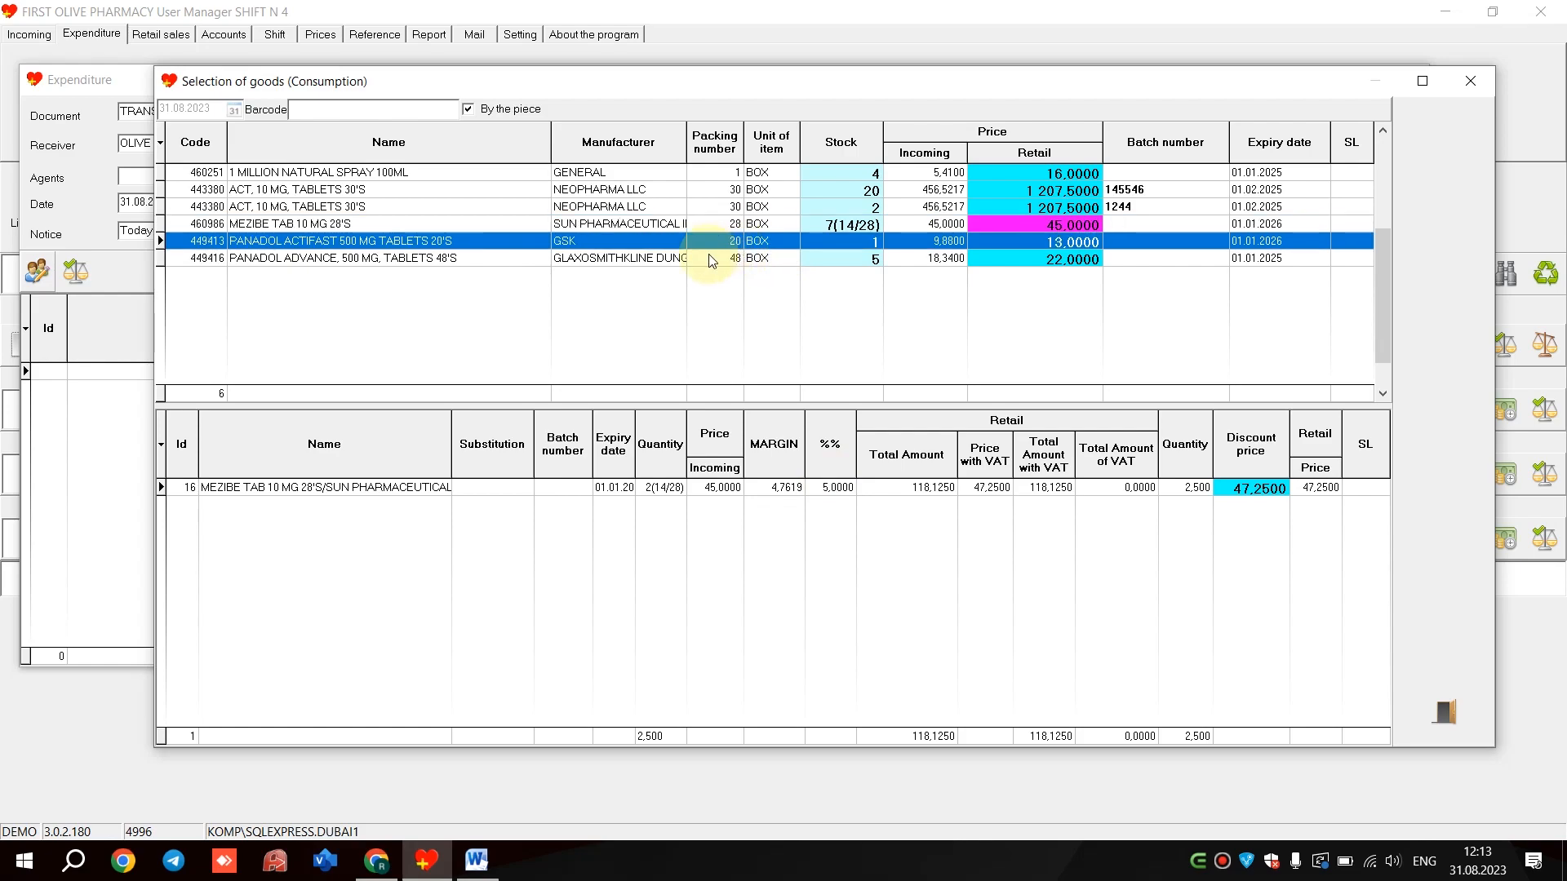
pyautogui.doubleClick(614, 242)
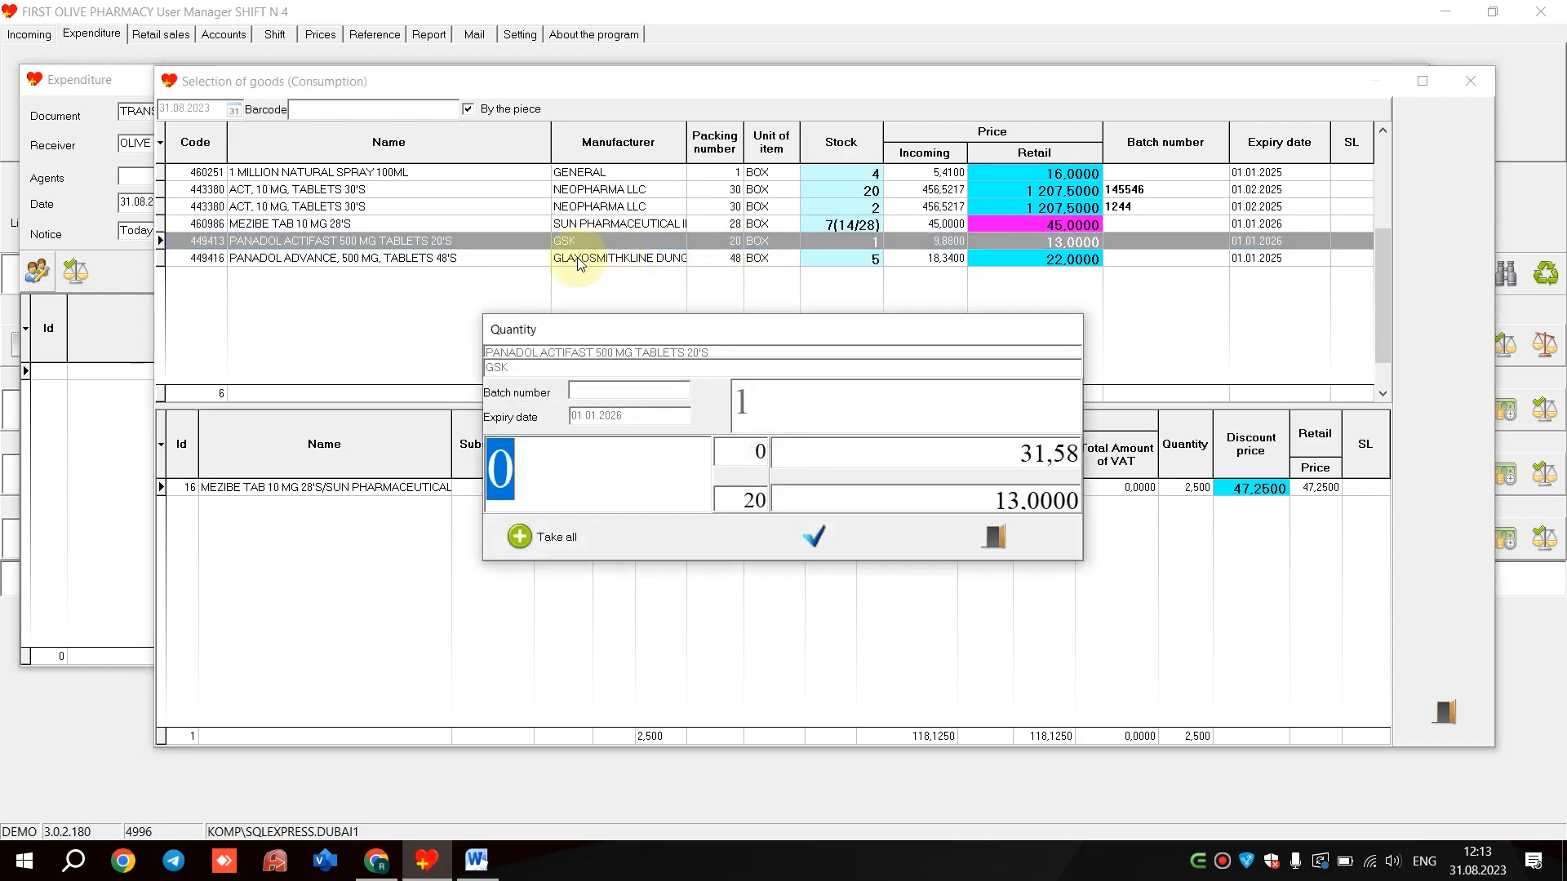
pyautogui.click(555, 539)
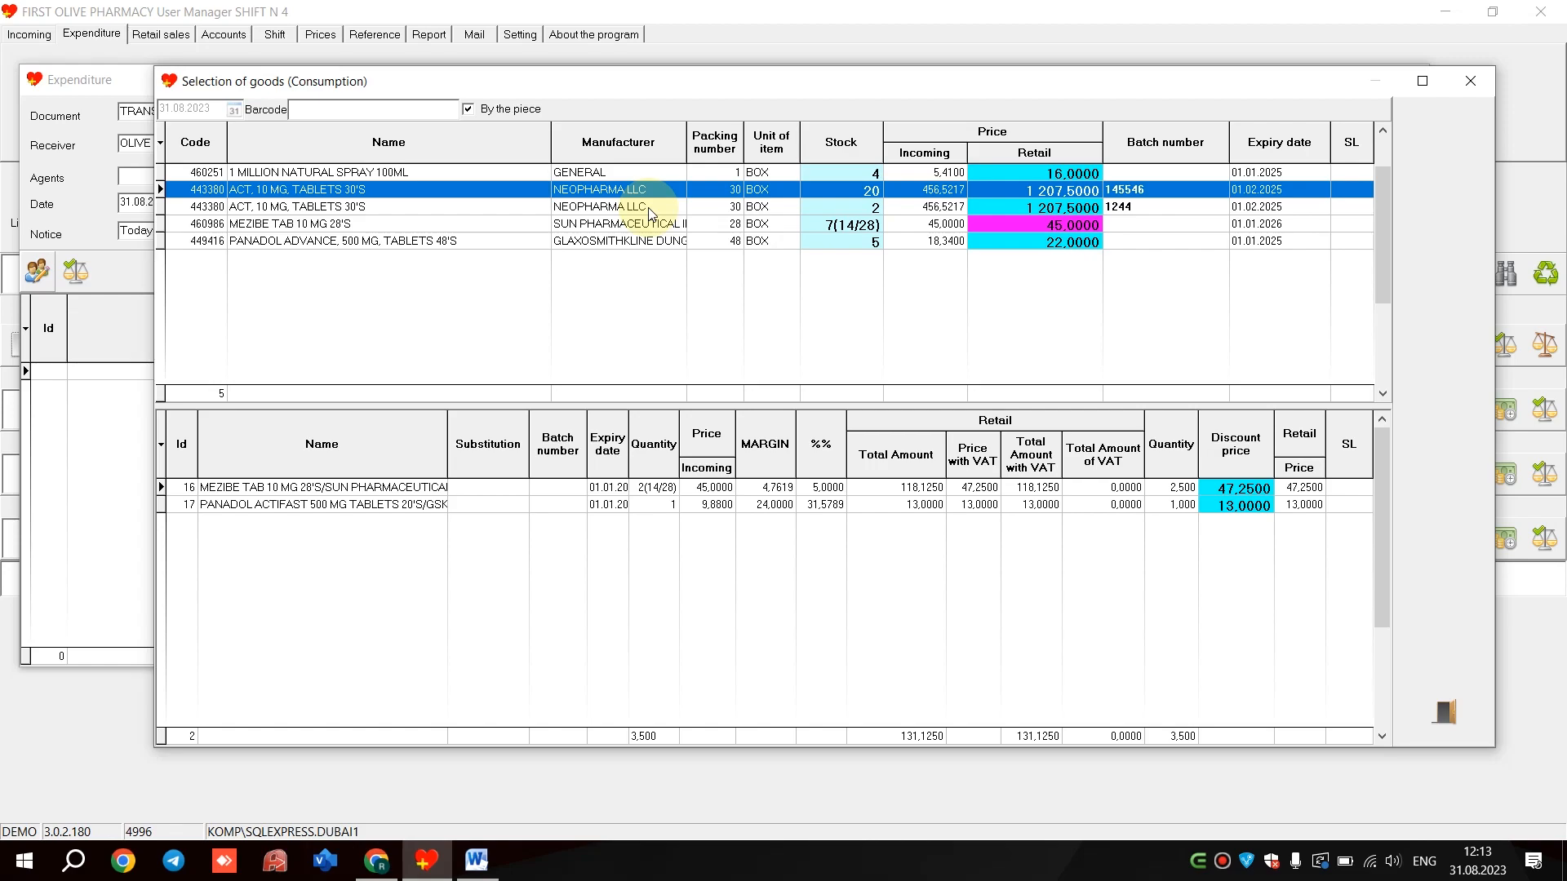
pyautogui.rightClick(649, 209)
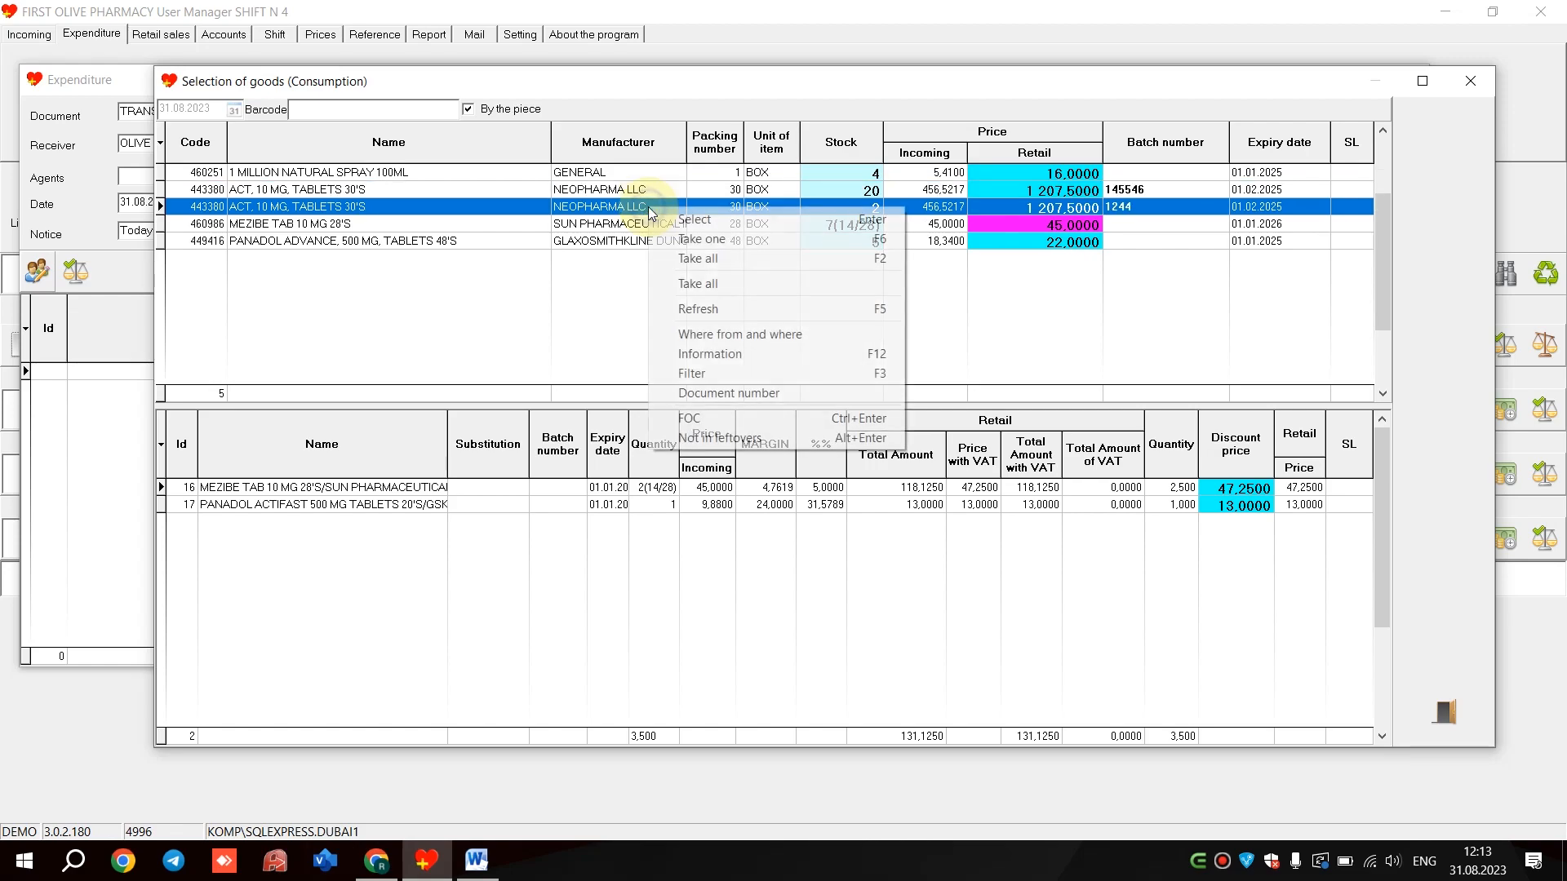
pyautogui.click(775, 221)
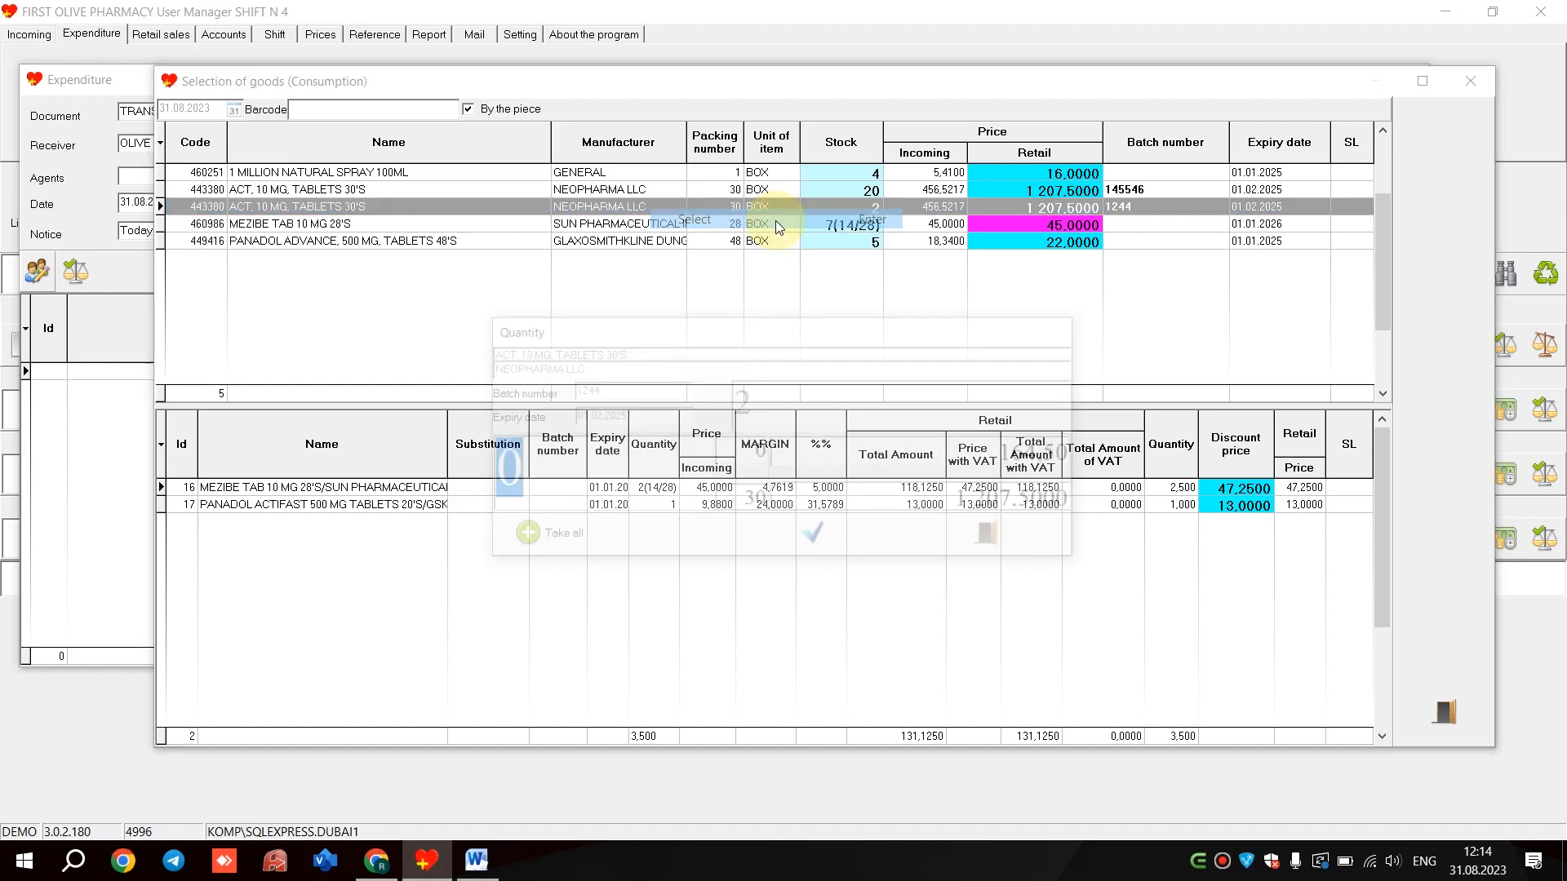
pyautogui.click(1002, 533)
# Take one box of ACT, 10 MG, TABLETS 30'S from batch 145546 and the entire stock of batch 1244
pyautogui.rightClick(652, 192)
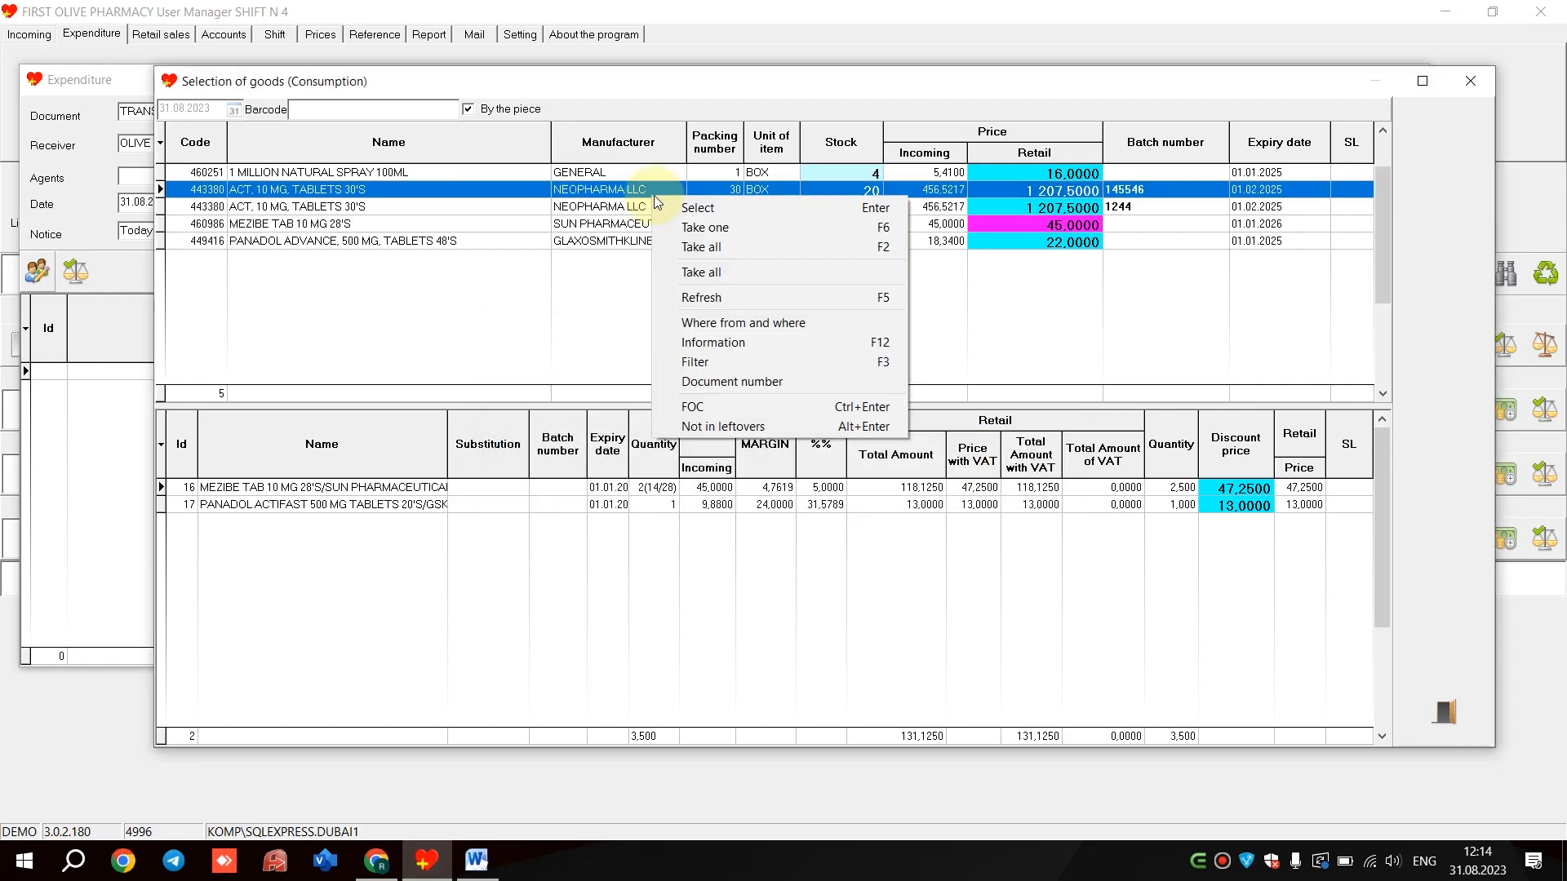
pyautogui.click(700, 232)
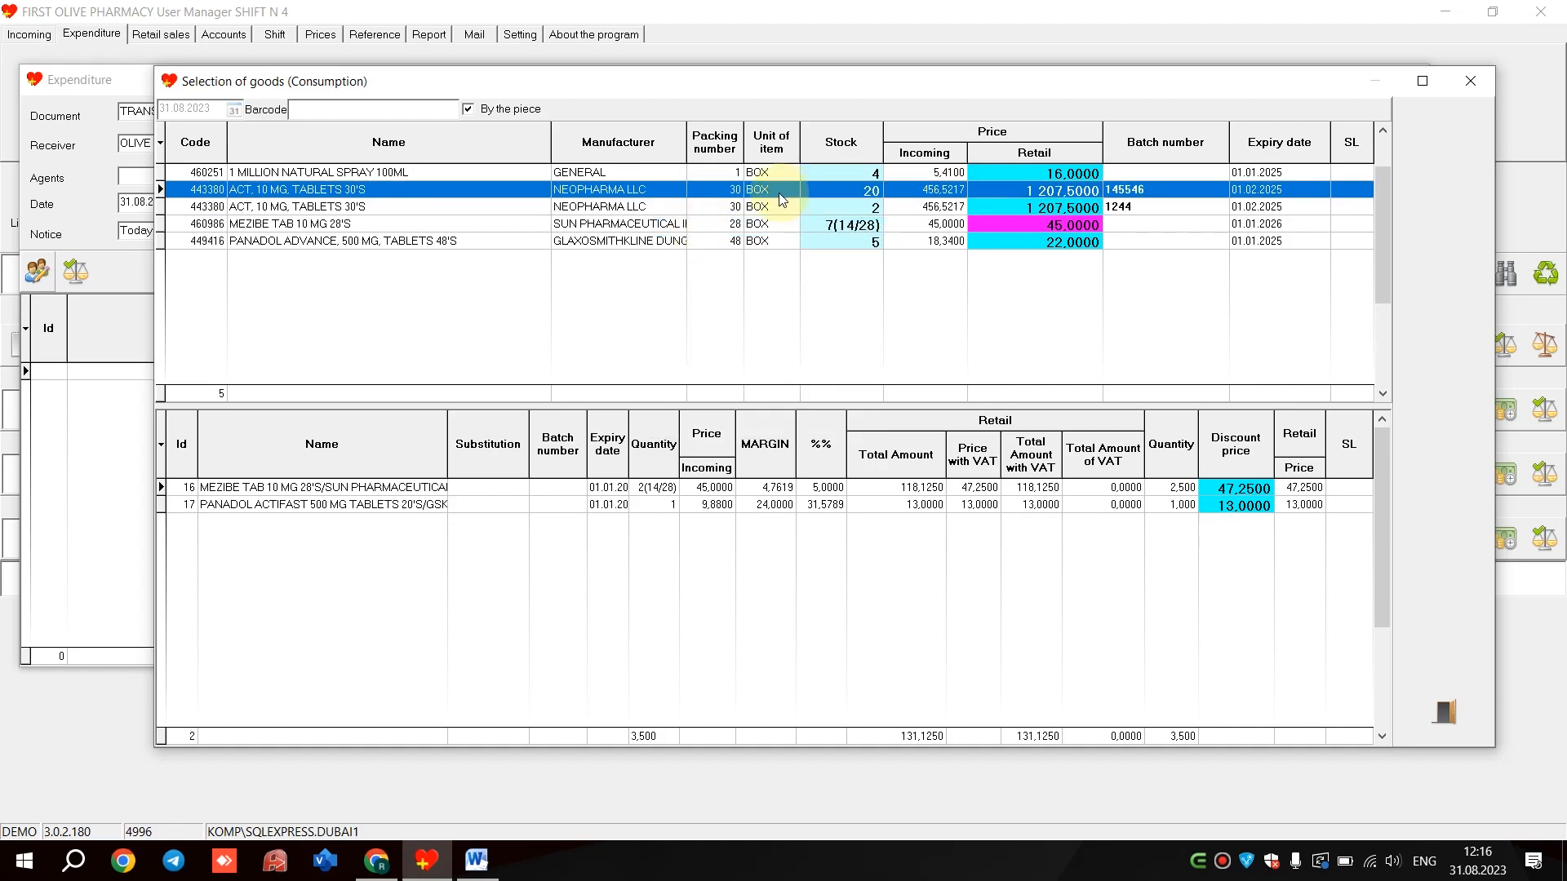
pyautogui.click(767, 209)
pyautogui.rightClick(767, 209)
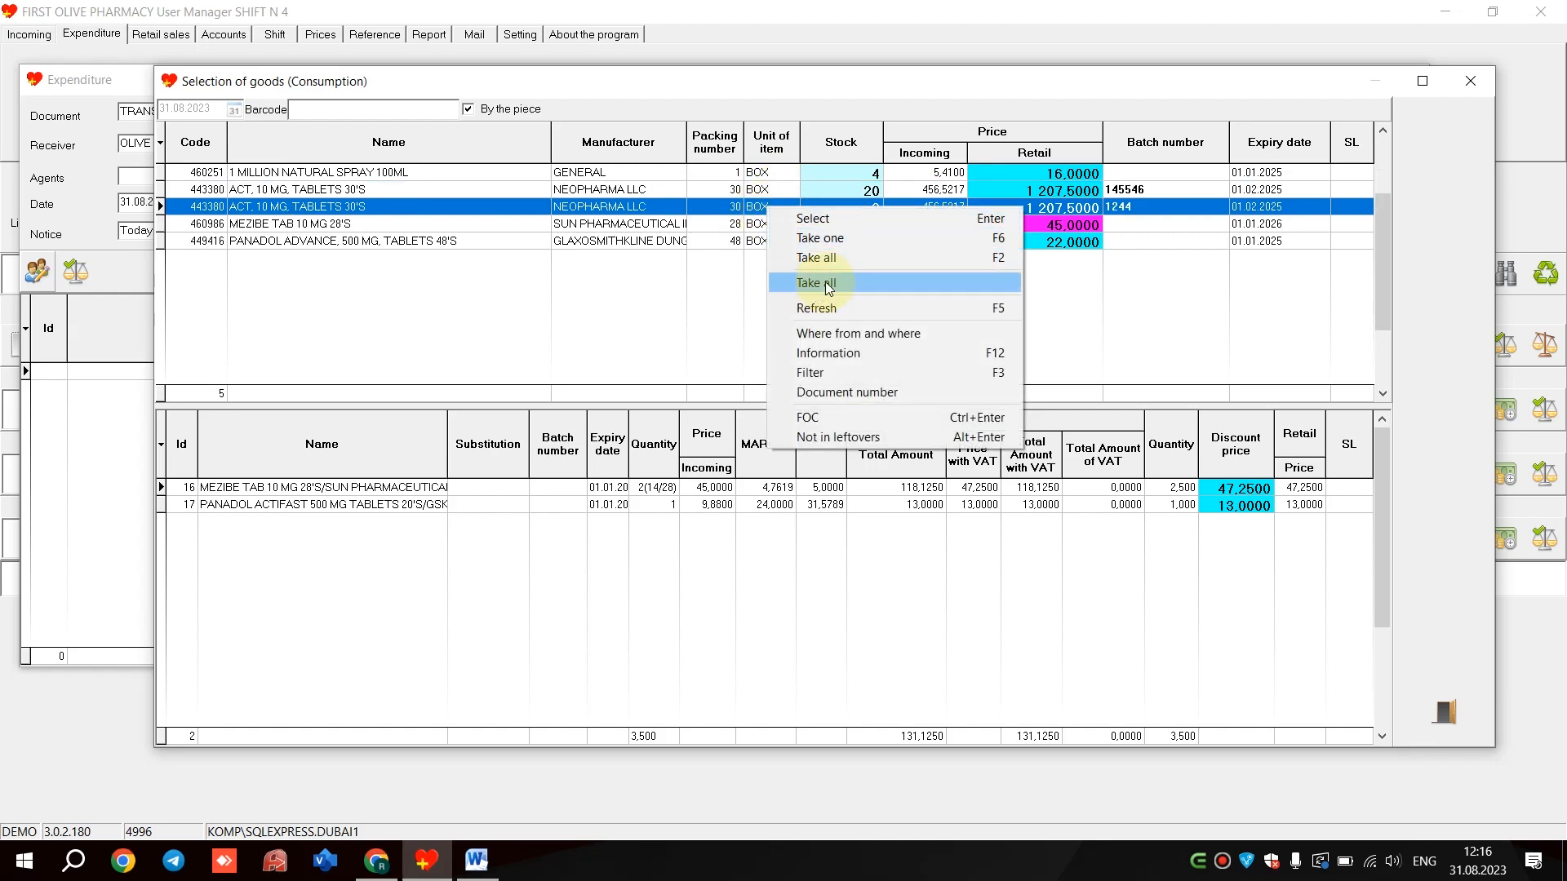
pyautogui.click(855, 257)
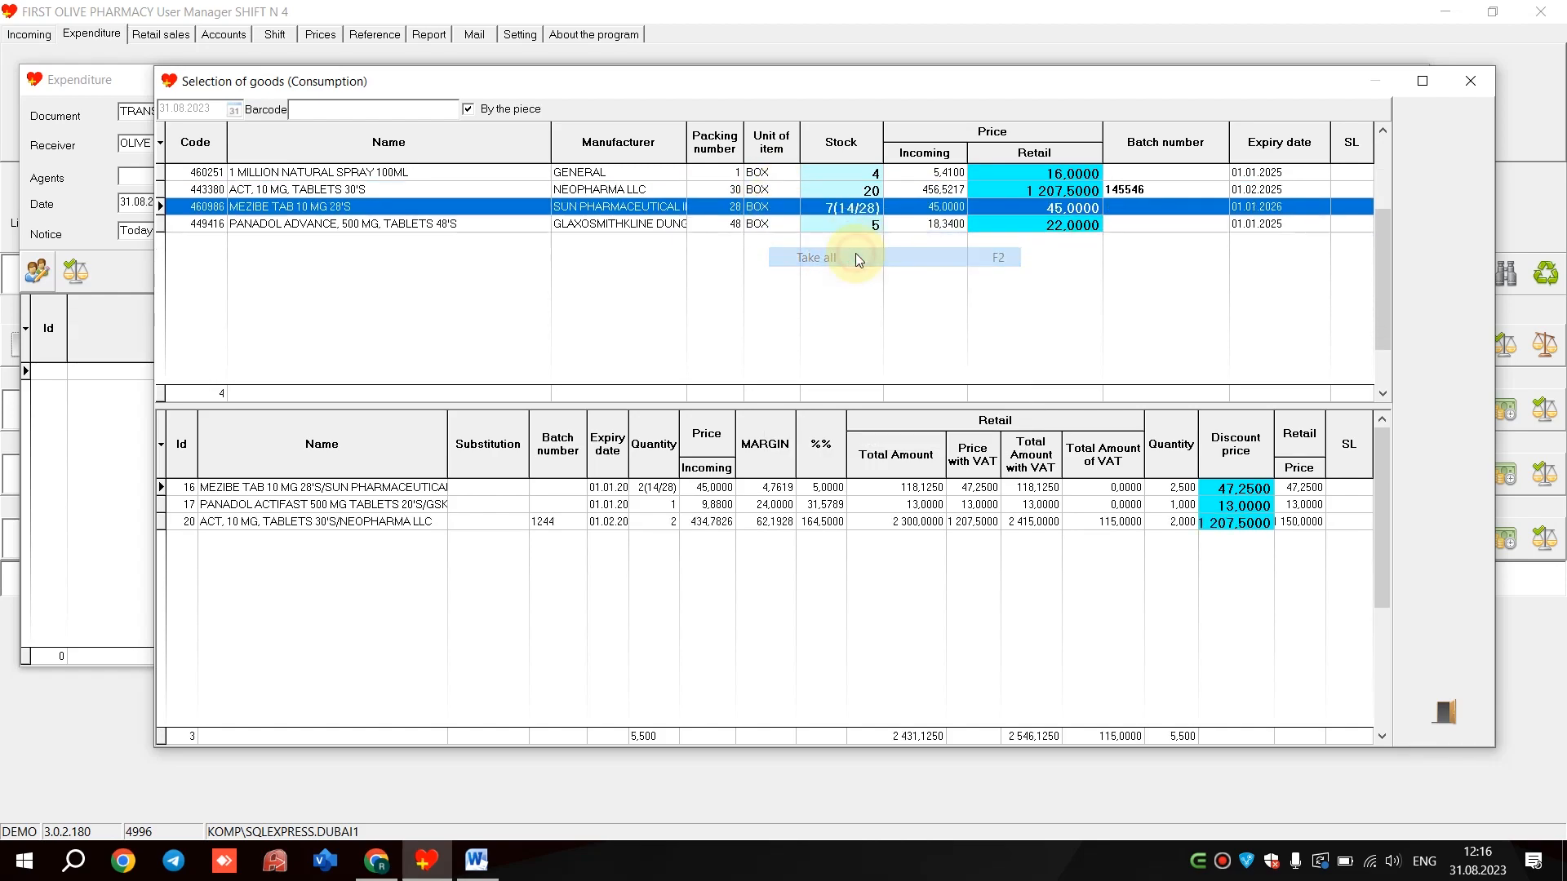
# Add all goods remaining in the stock list to the transfer at once
pyautogui.click(865, 193)
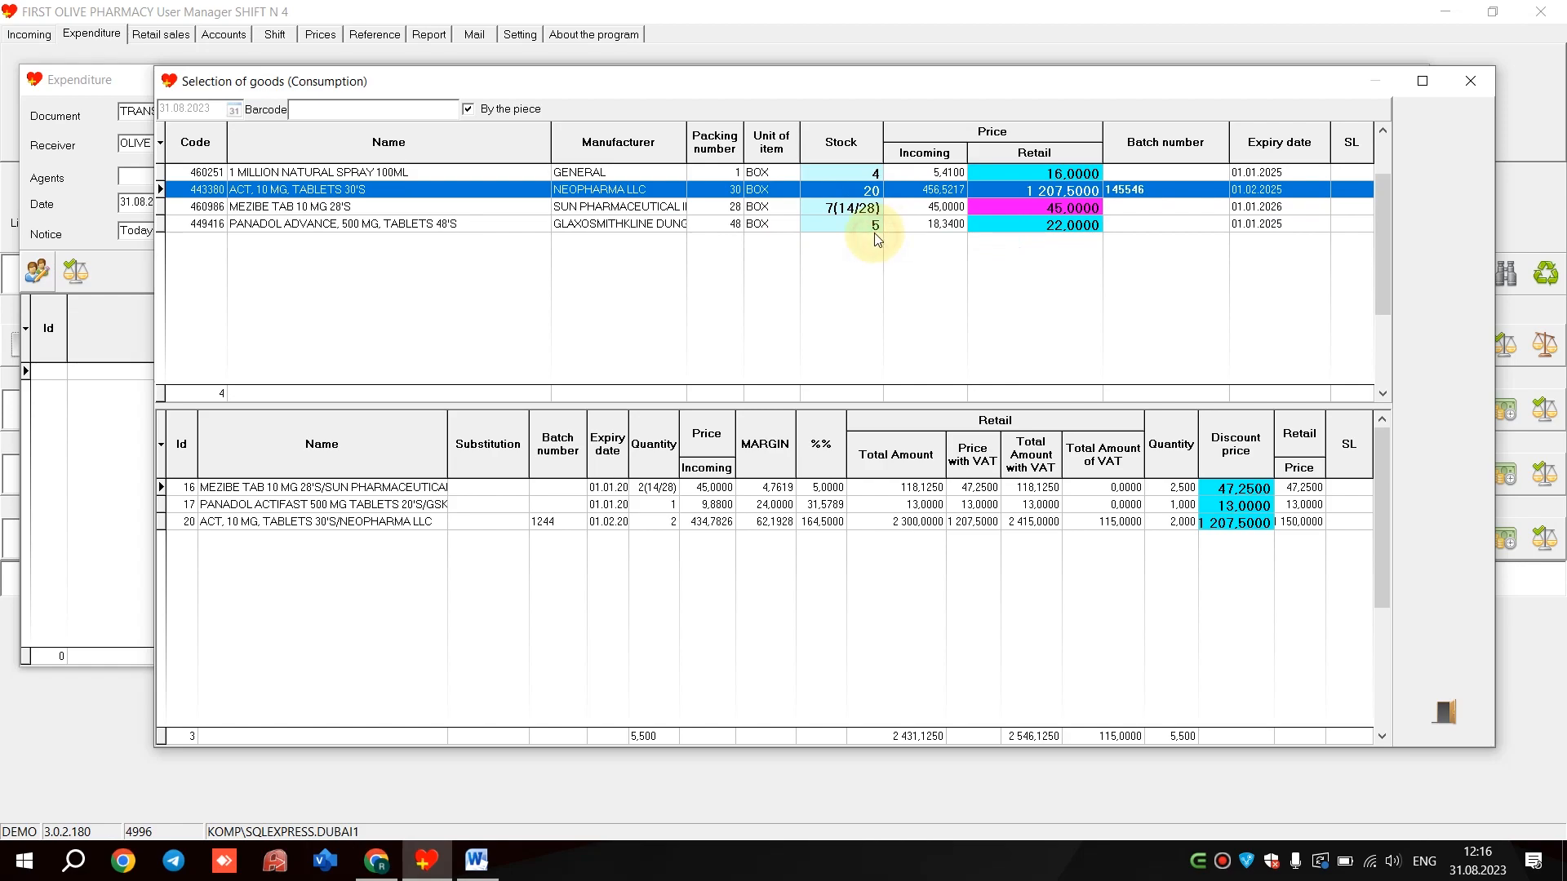
pyautogui.click(875, 225)
pyautogui.rightClick(875, 229)
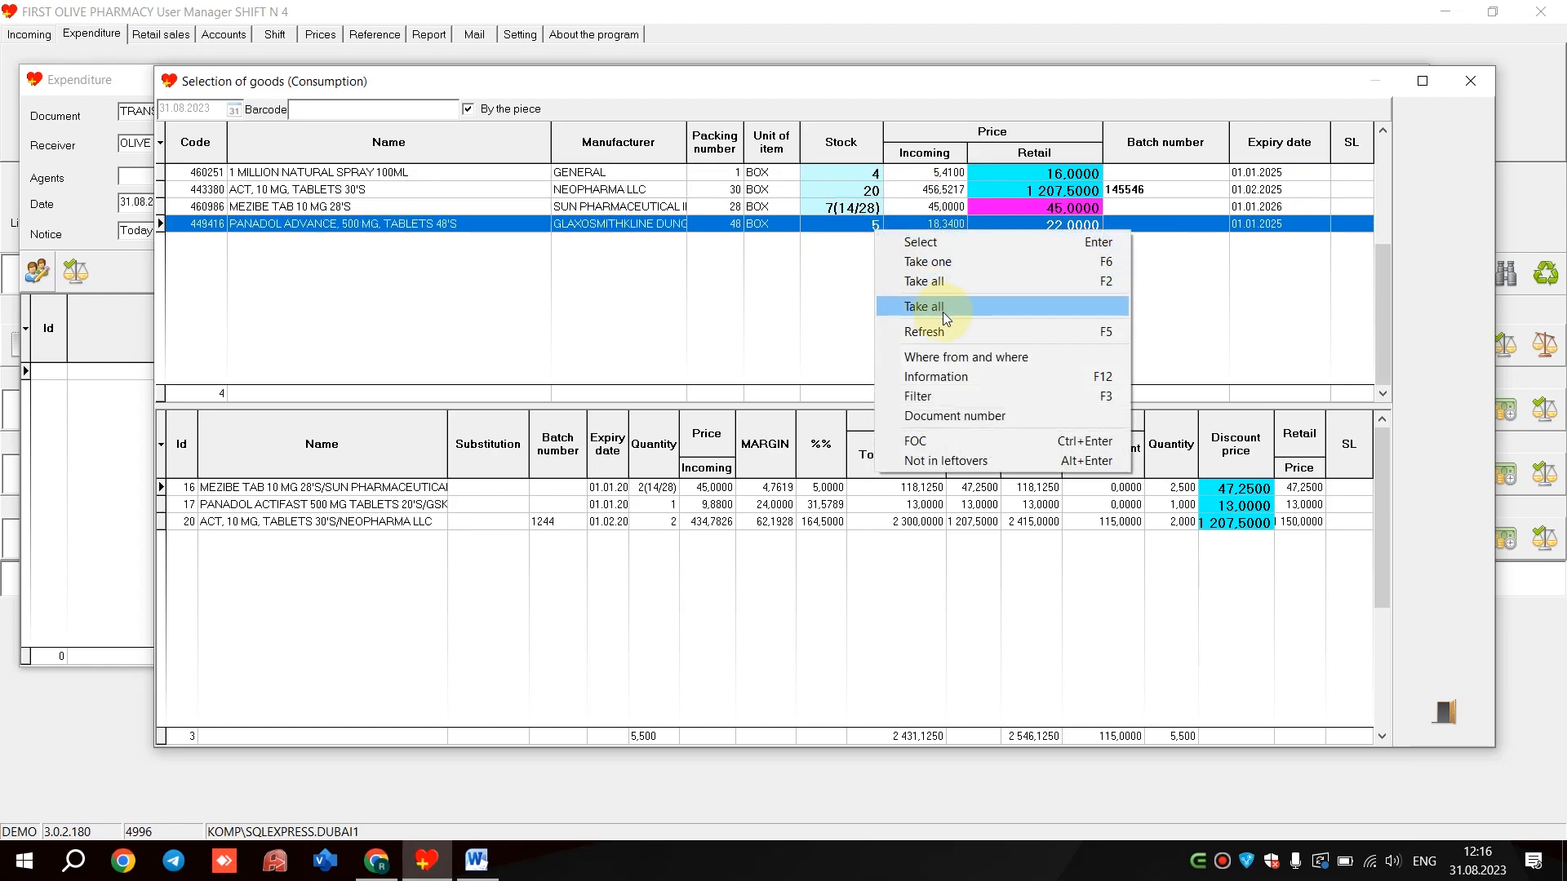
pyautogui.click(943, 308)
# Delete every line from the list of goods chosen for the transfer
pyautogui.click(589, 596)
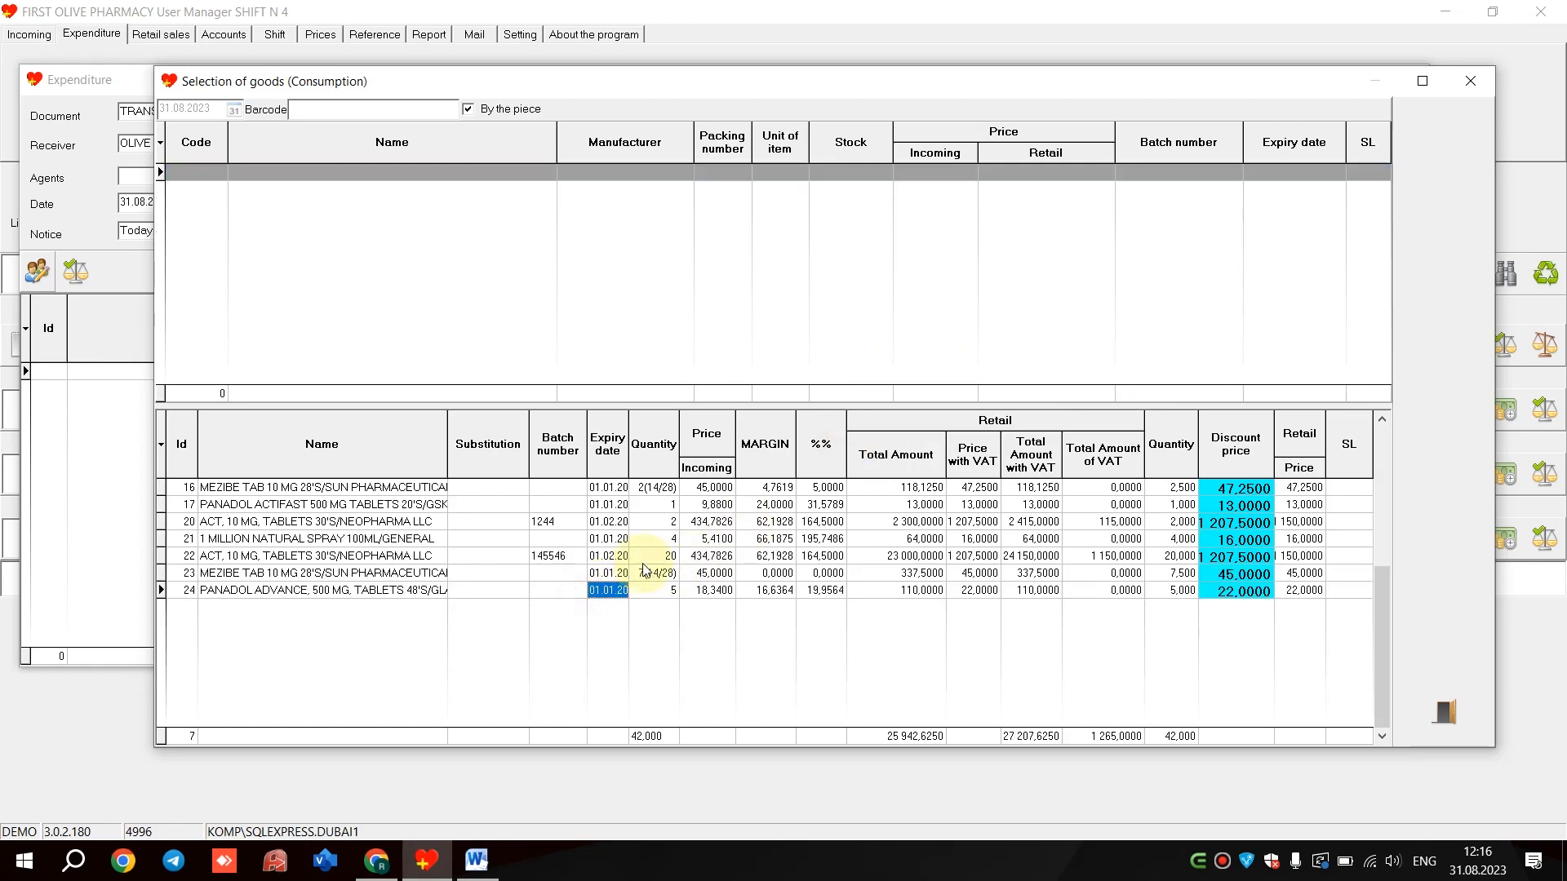
pyautogui.press('Delete')
pyautogui.press('Delete')
pyautogui.press('Delete')
pyautogui.press('Delete')
pyautogui.press('Delete')
pyautogui.rightClick(767, 193)
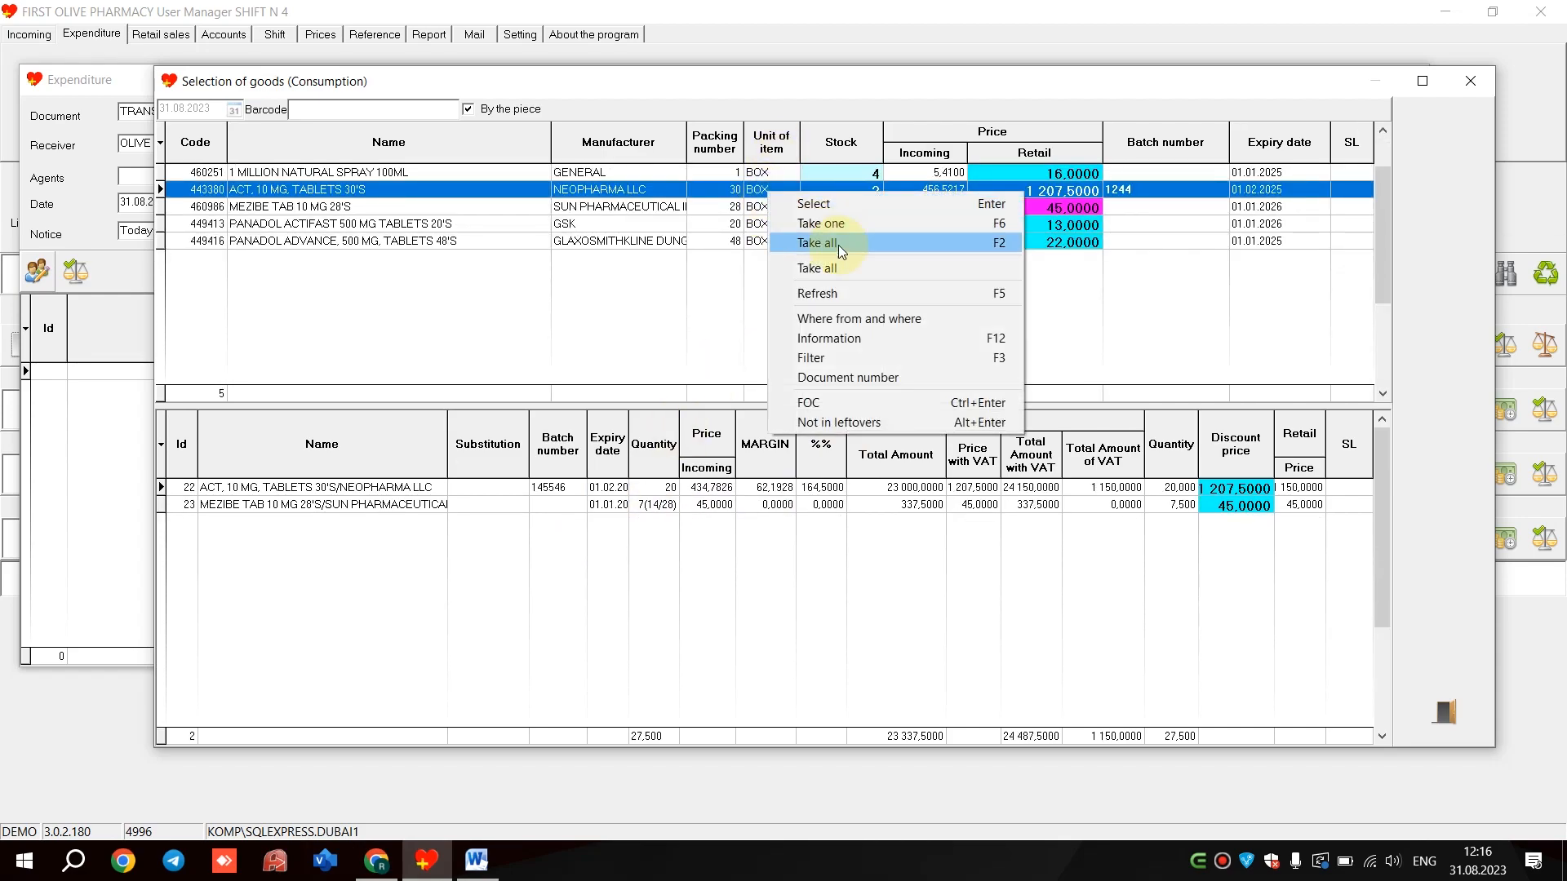
pyautogui.click(871, 296)
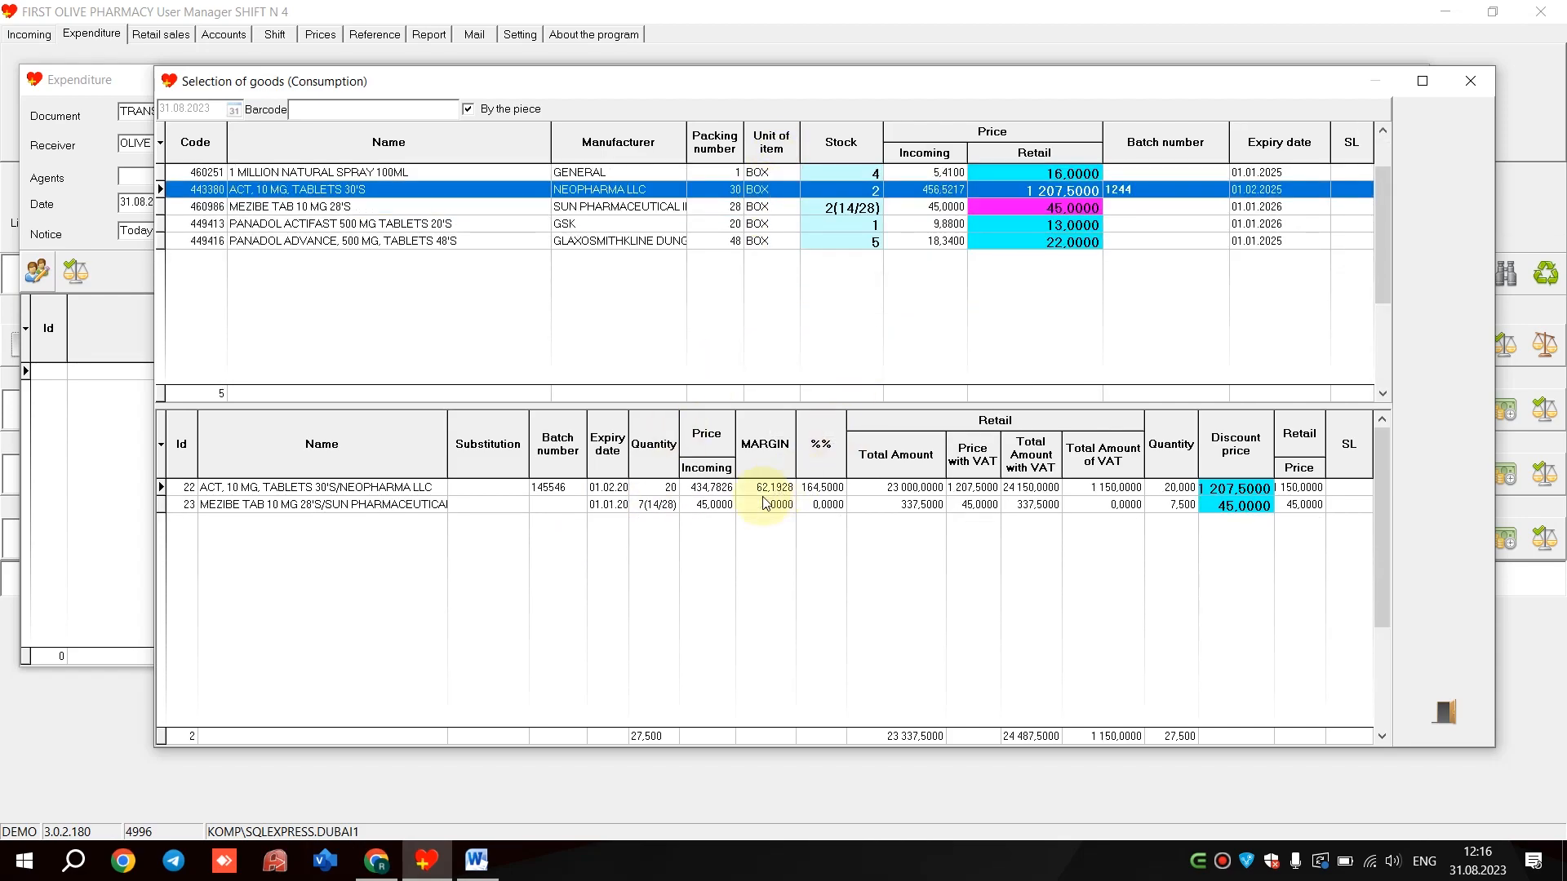
pyautogui.click(710, 488)
pyautogui.press('Delete')
pyautogui.press('Delete')
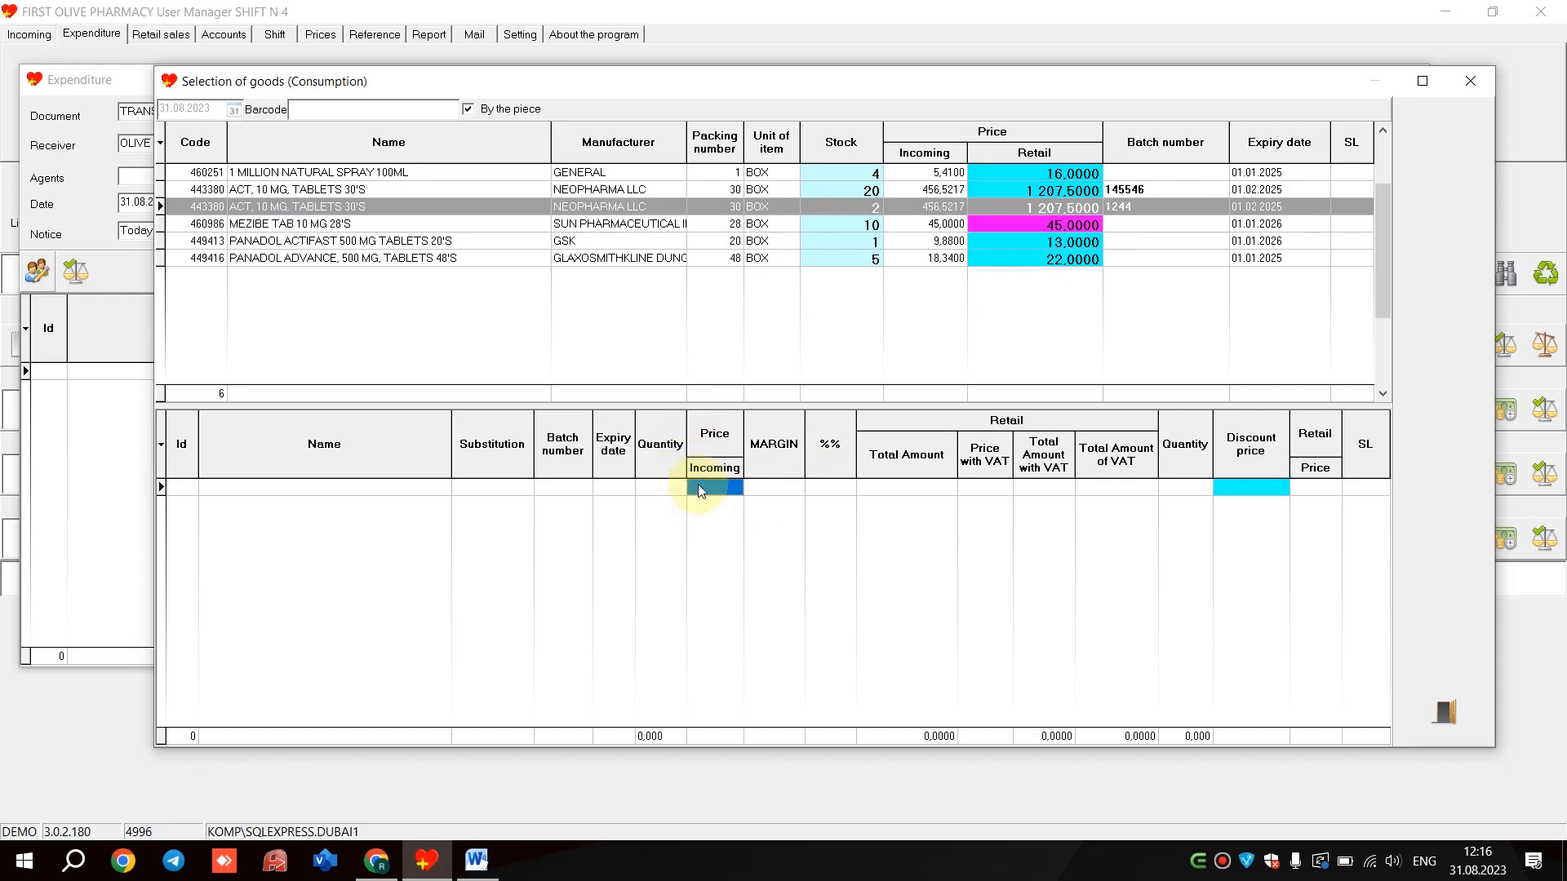
# Add PANADOL ACTIFAST 500 MG TABLETS 20'S to the transfer with a quantity of 1
pyautogui.click(712, 255)
pyautogui.press('Up')
pyautogui.press('Return')
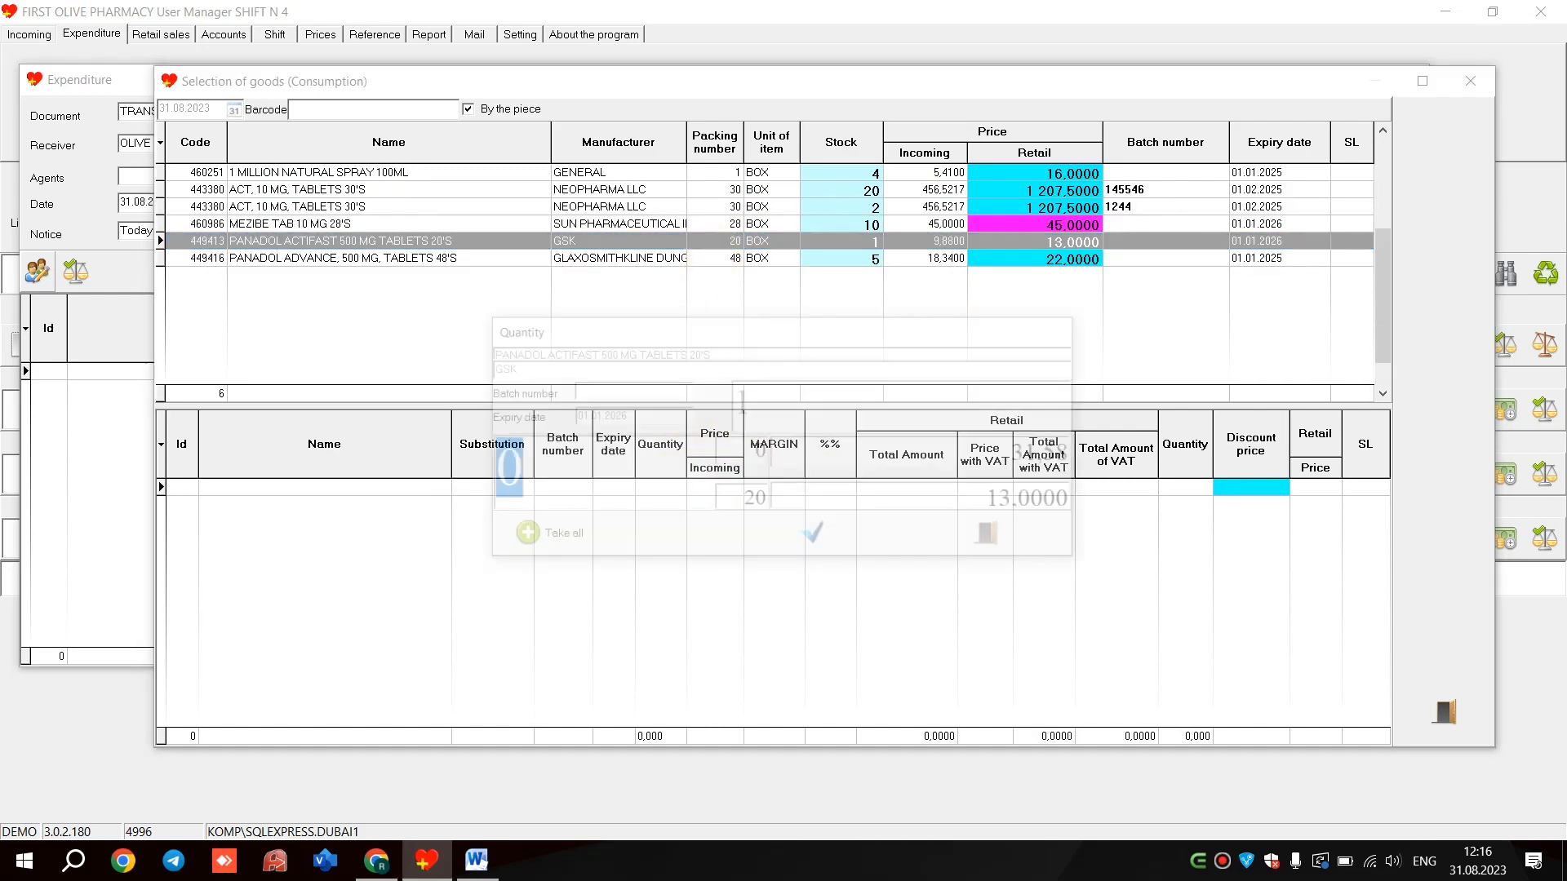
pyautogui.press('Return')
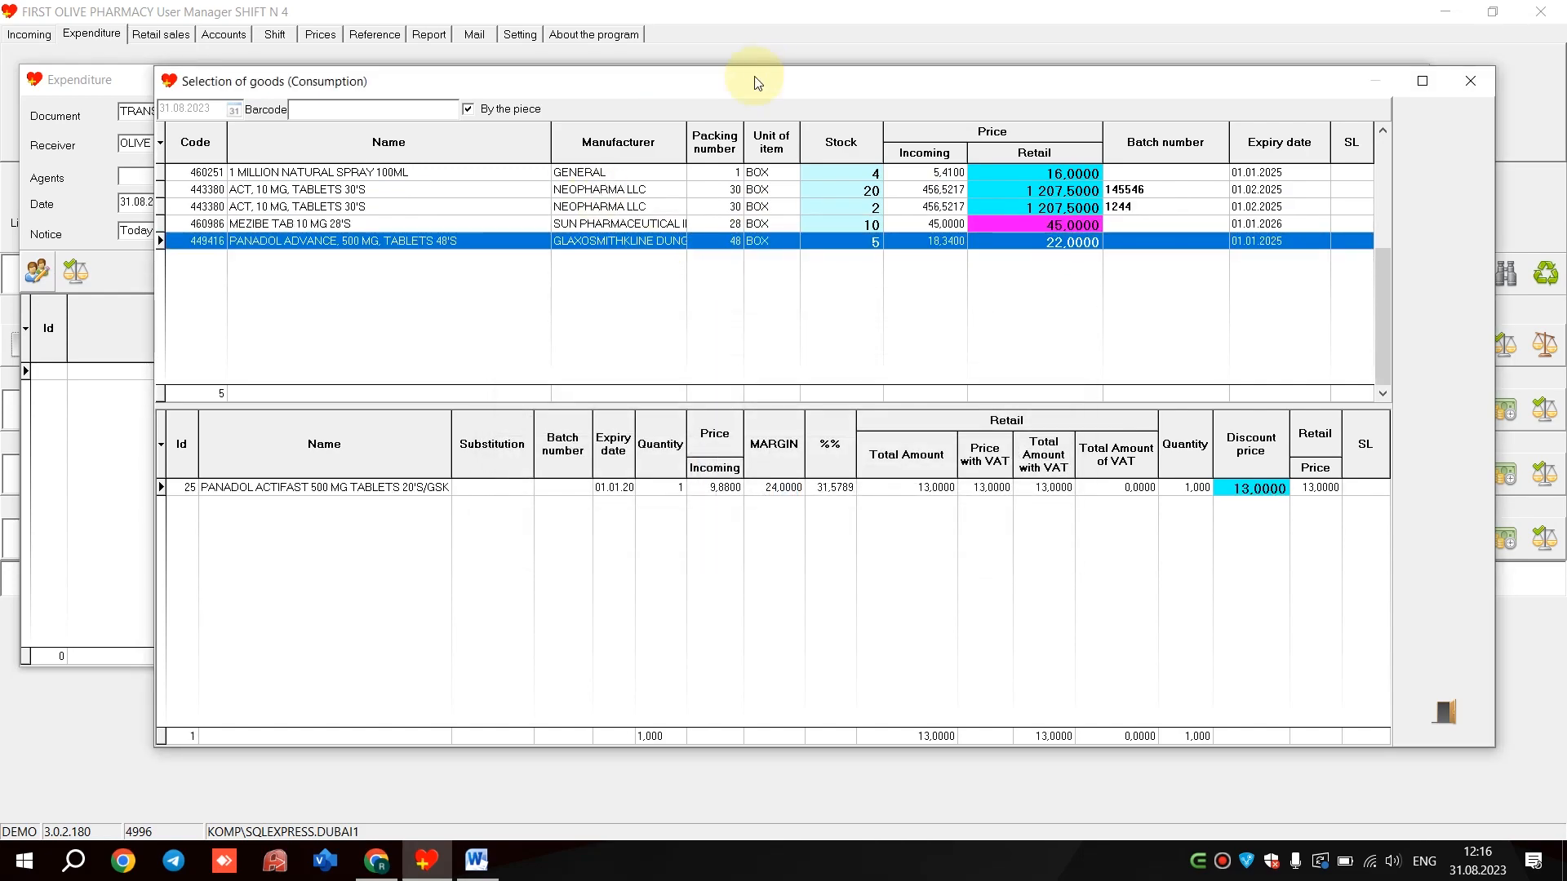
# View the expenditure history of ACT, 10 MG, TABLETS 30'S from batch 1244
pyautogui.click(746, 206)
pyautogui.rightClick(747, 204)
pyautogui.click(849, 327)
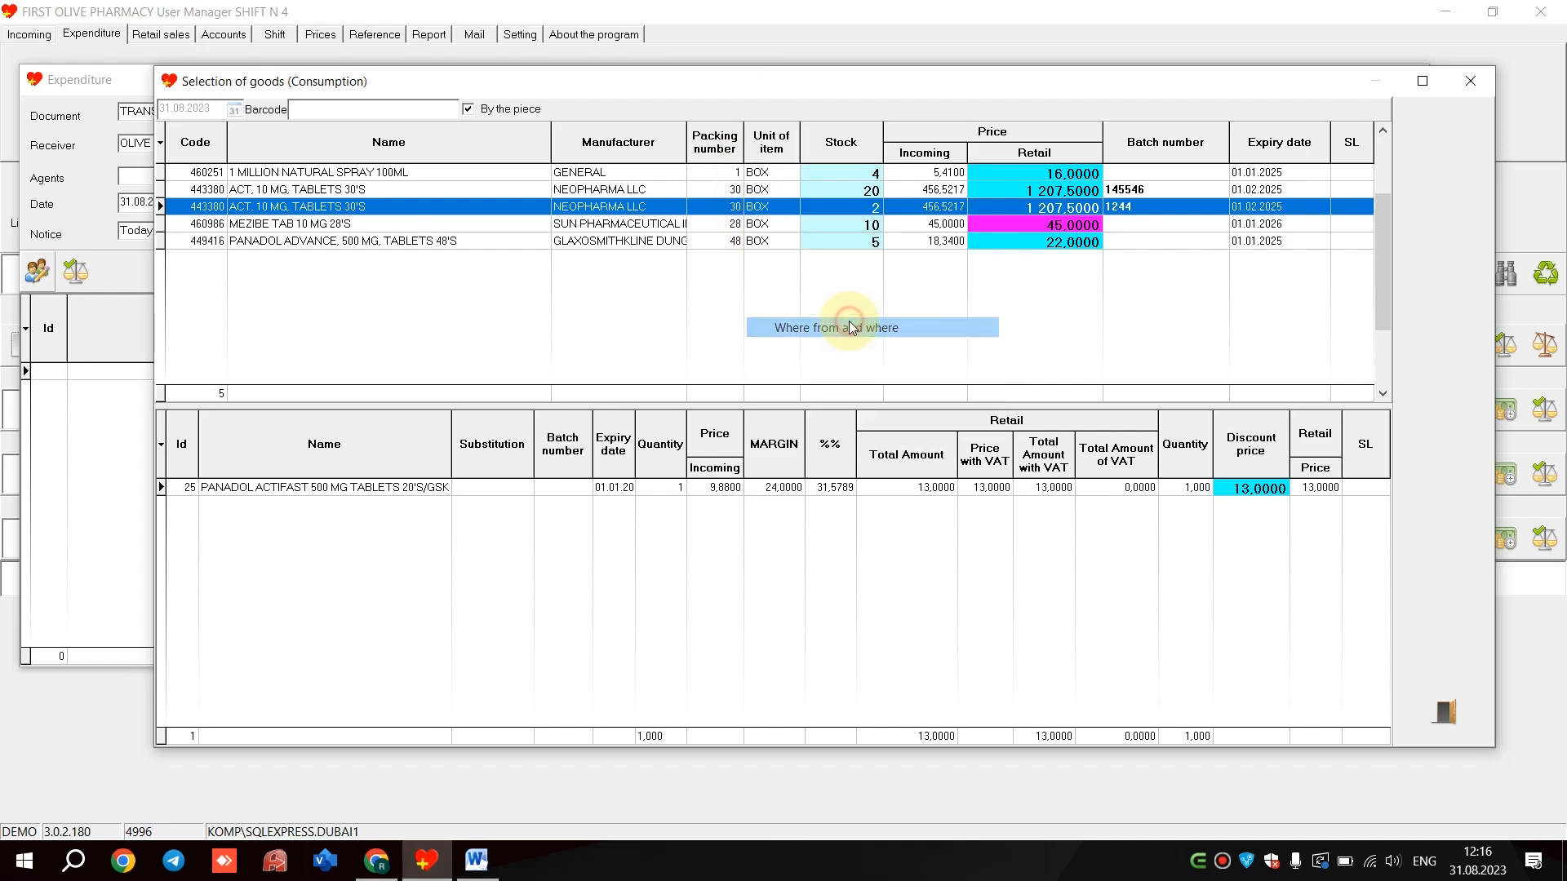
pyautogui.click(292, 225)
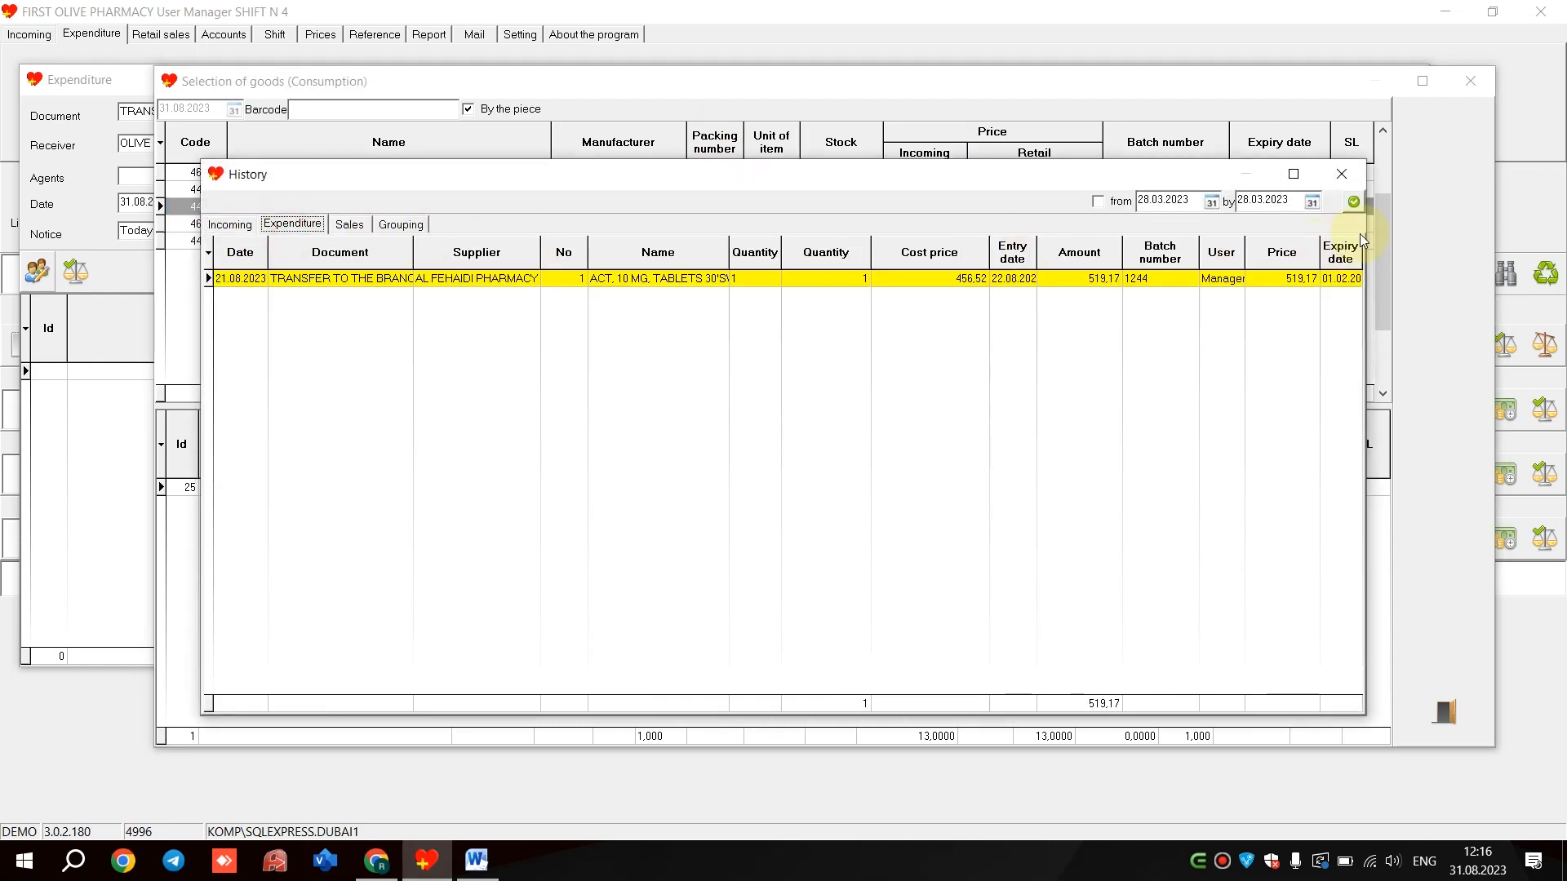
# Close the history and view the information card of ACT, 10 MG, TABLETS 30'S from batch 1244
pyautogui.click(1339, 186)
pyautogui.rightClick(859, 214)
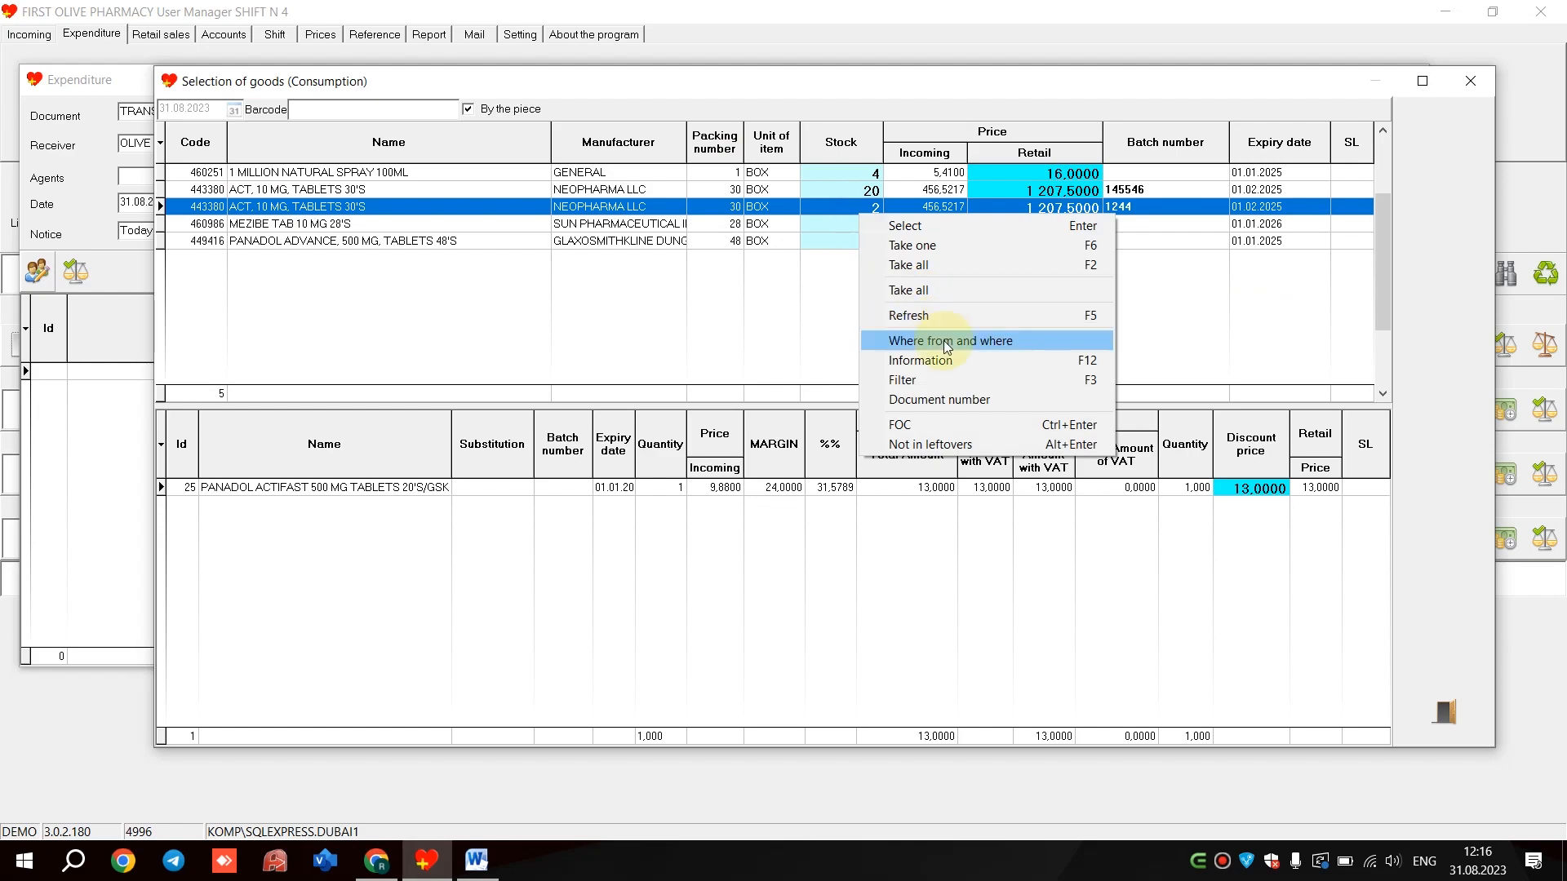
pyautogui.click(951, 365)
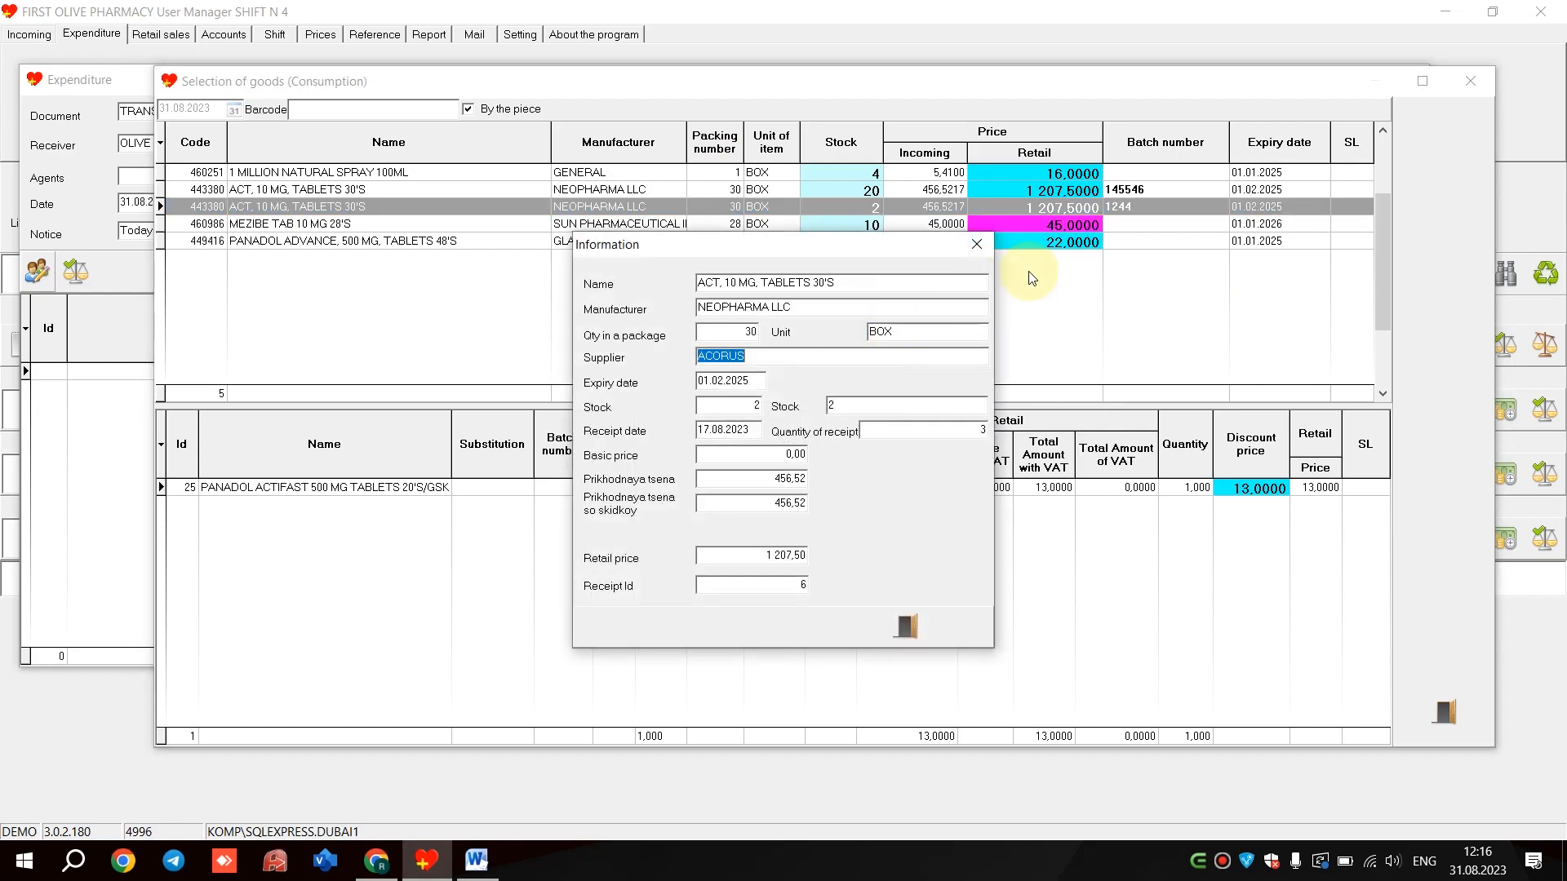
pyautogui.click(986, 247)
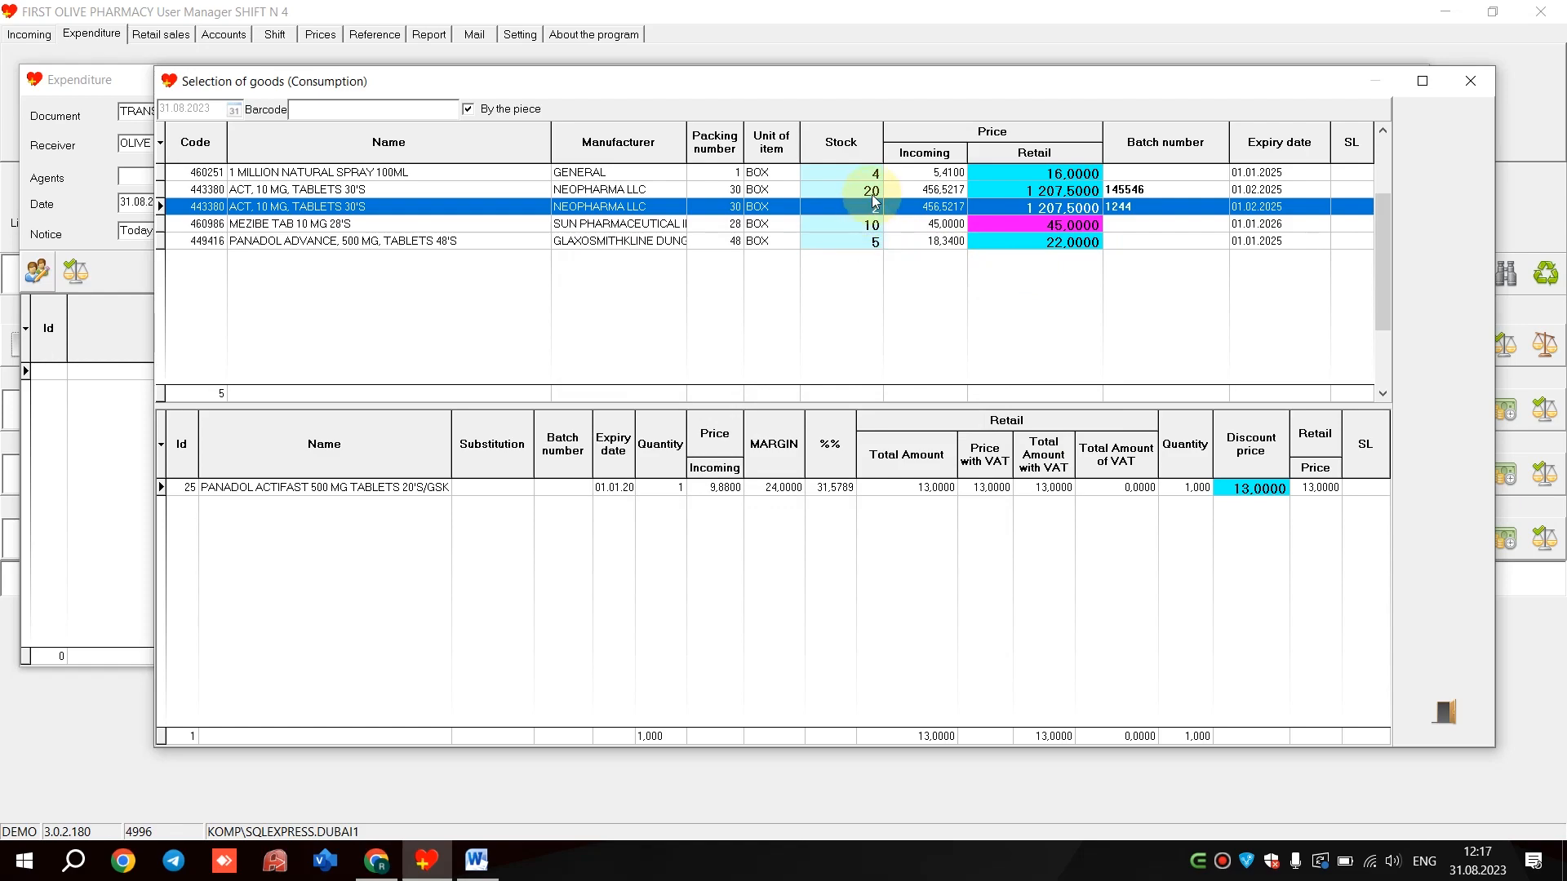
# Filter the stock list by the name "mez"
pyautogui.rightClick(872, 195)
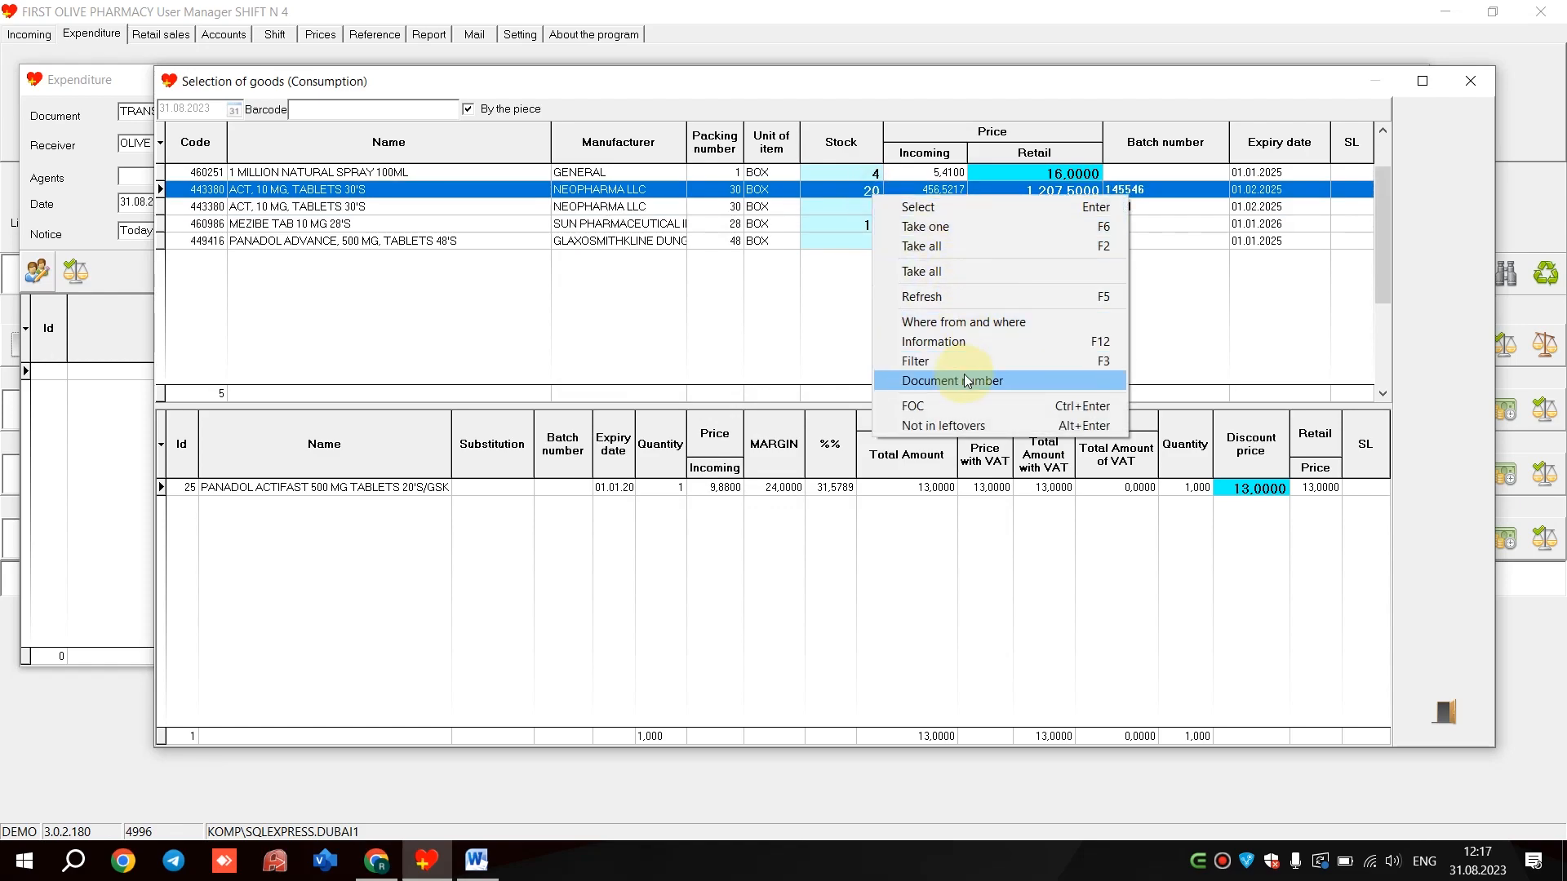
pyautogui.click(952, 362)
pyautogui.write('mez')
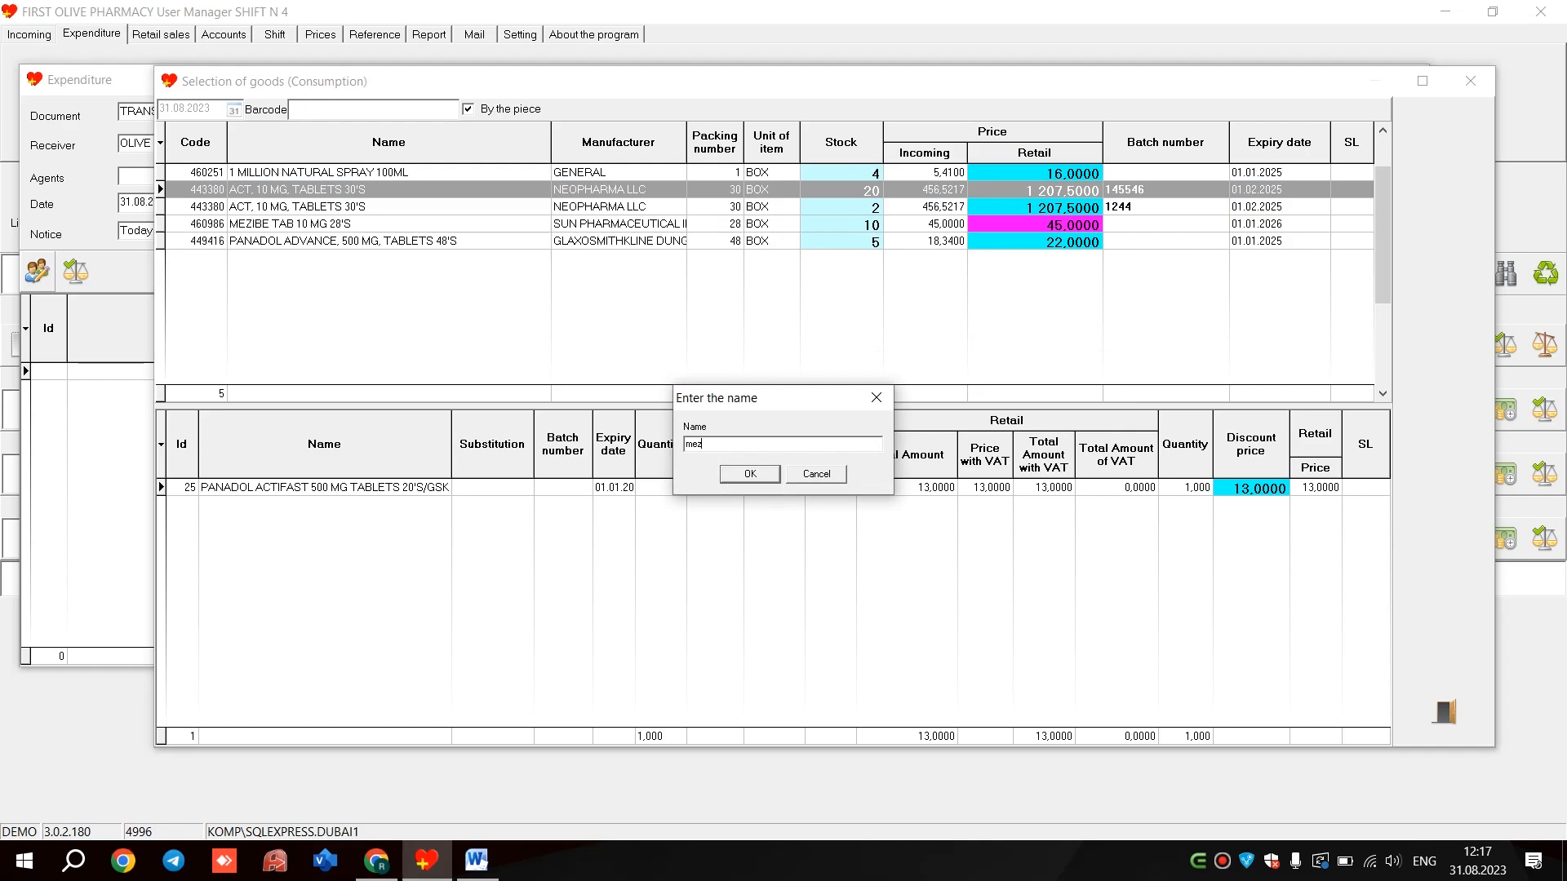
pyautogui.press('Return')
# Filter the stock list by document number 3
pyautogui.rightClick(786, 188)
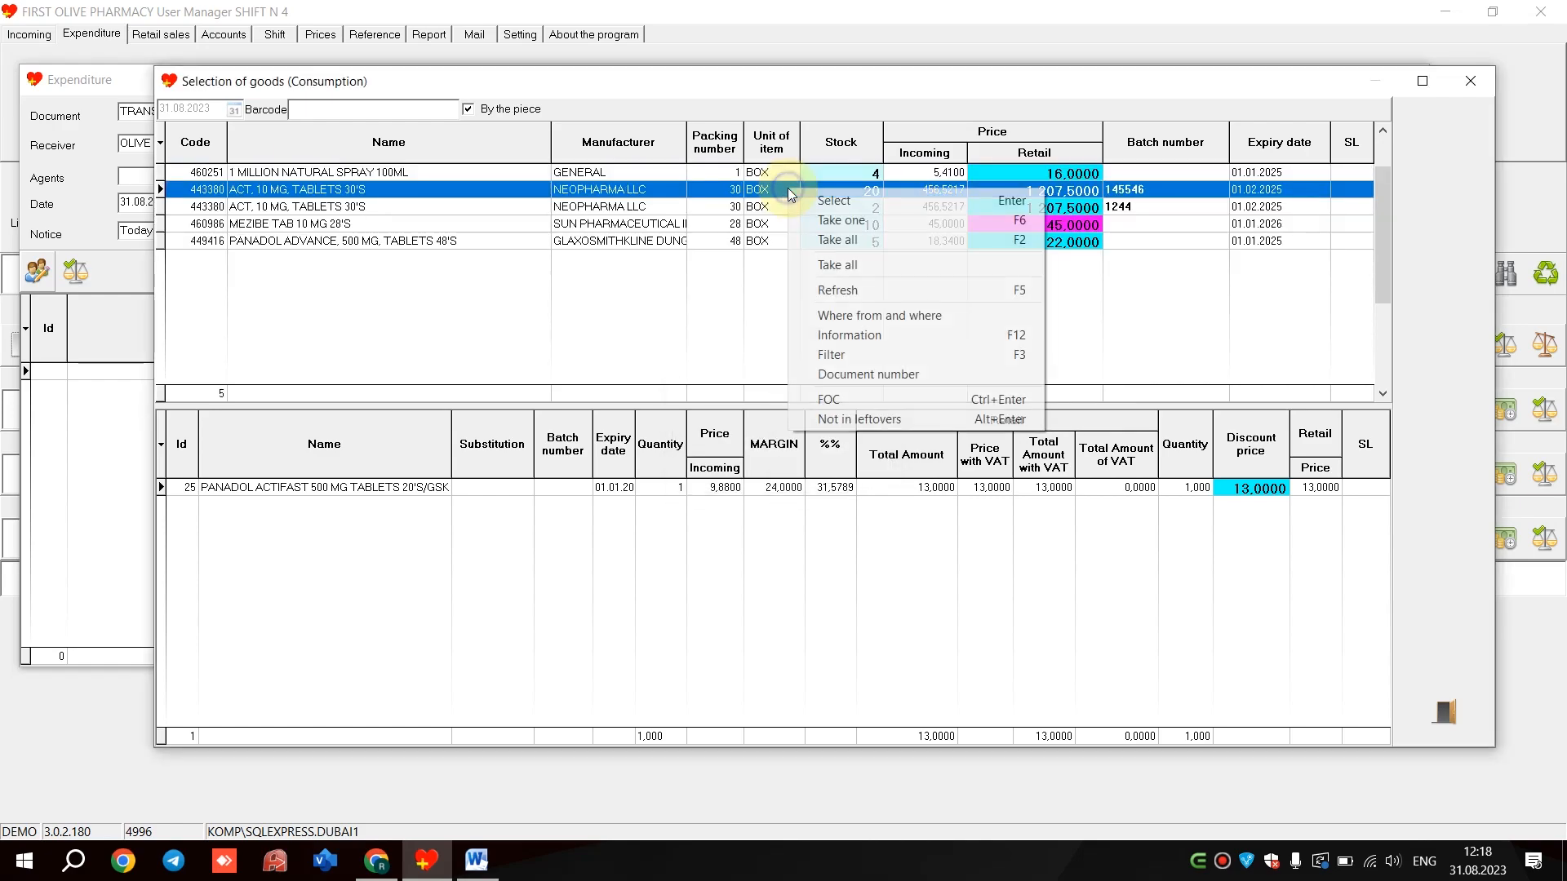
pyautogui.click(755, 202)
pyautogui.rightClick(771, 197)
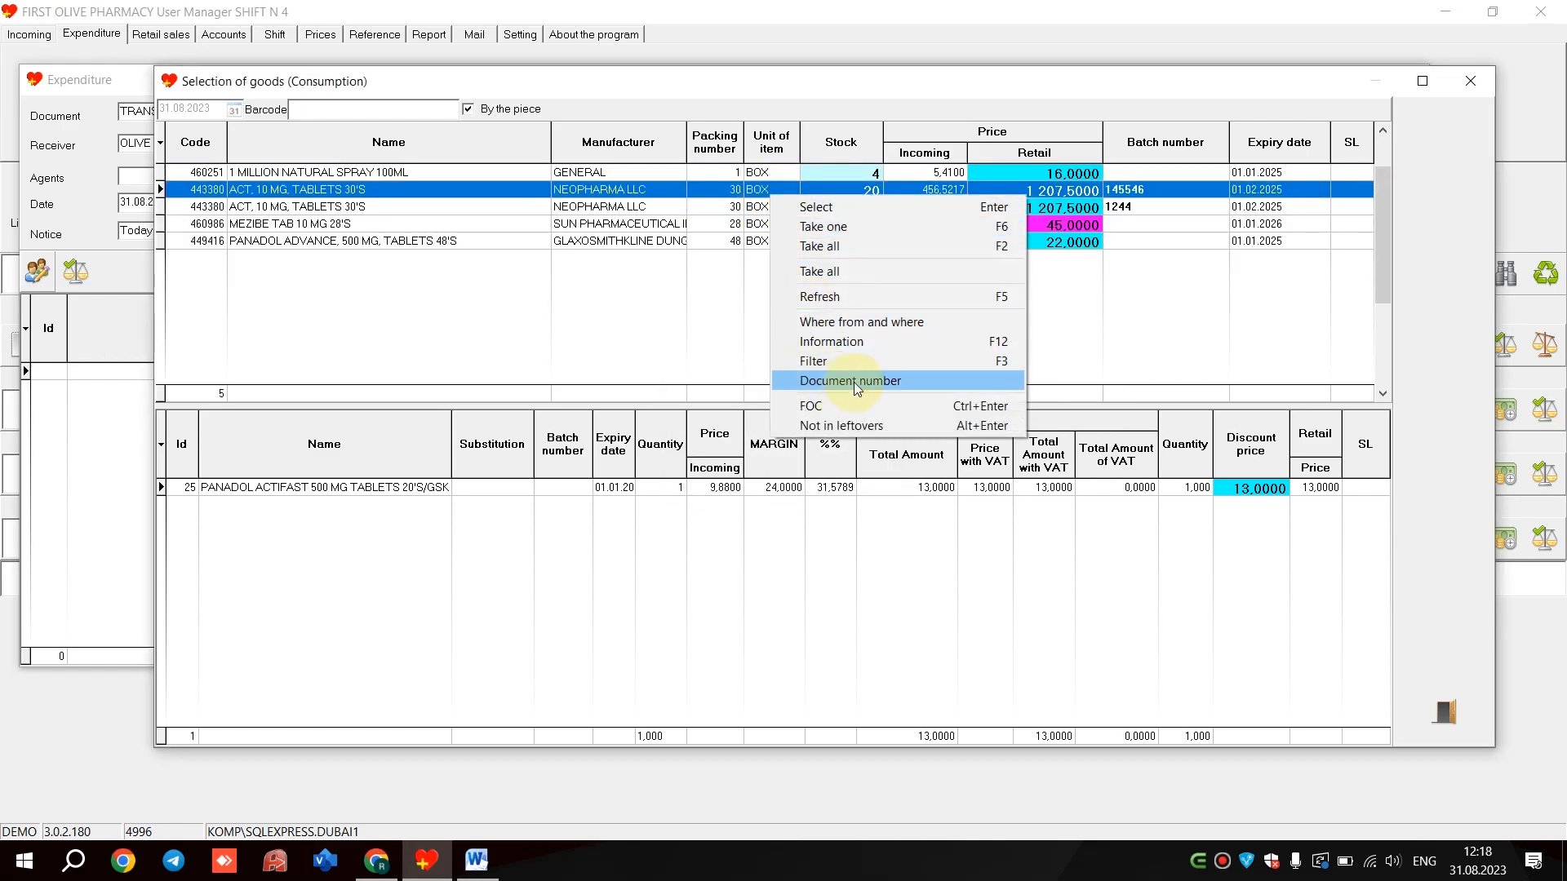
pyautogui.click(853, 382)
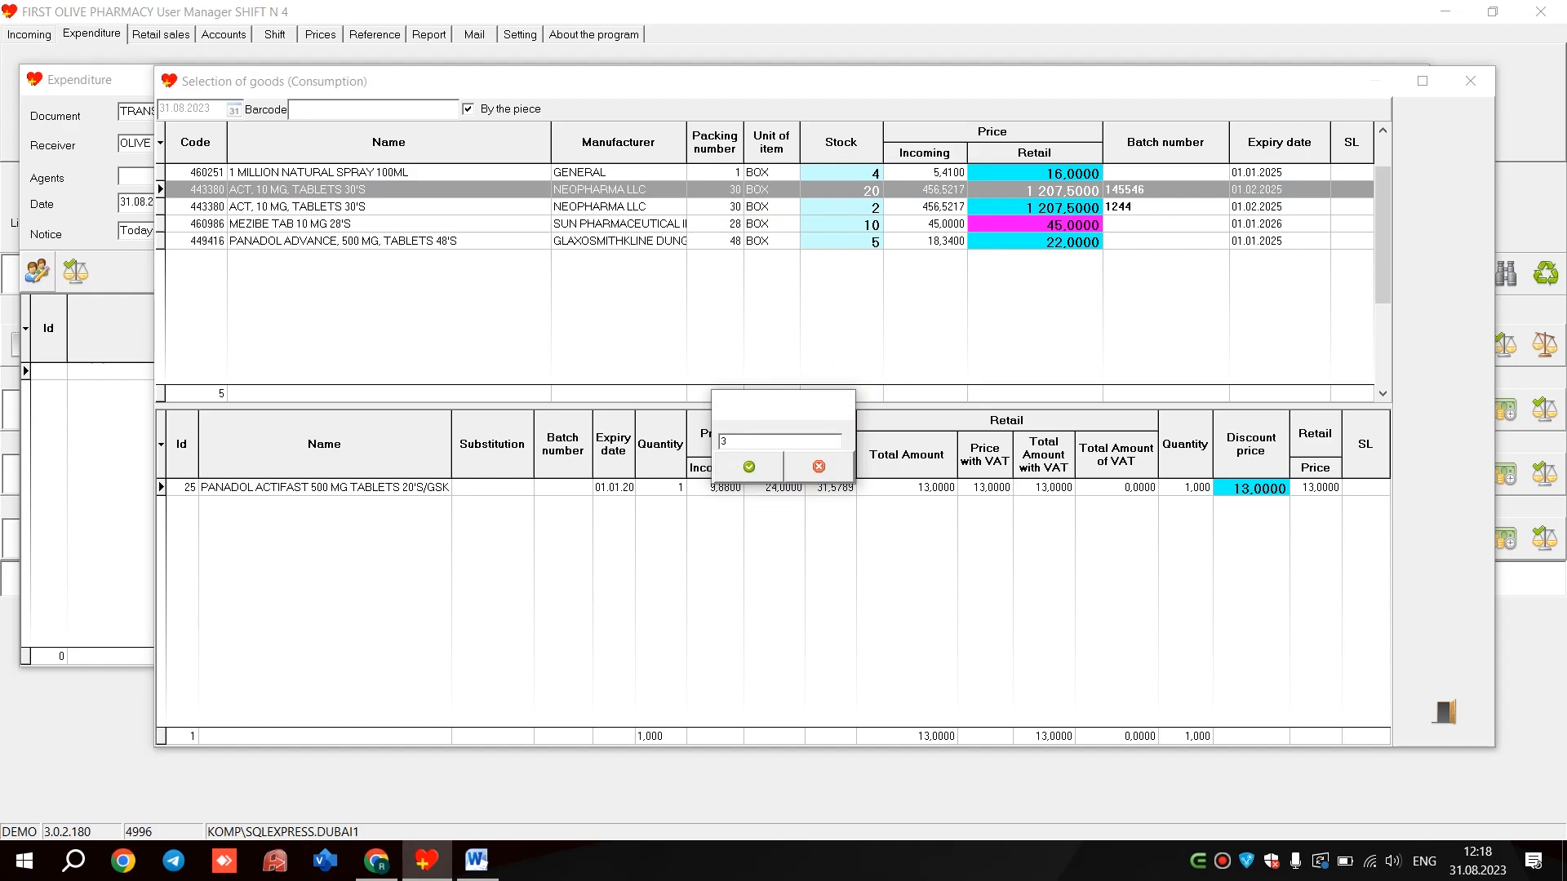
pyautogui.click(793, 468)
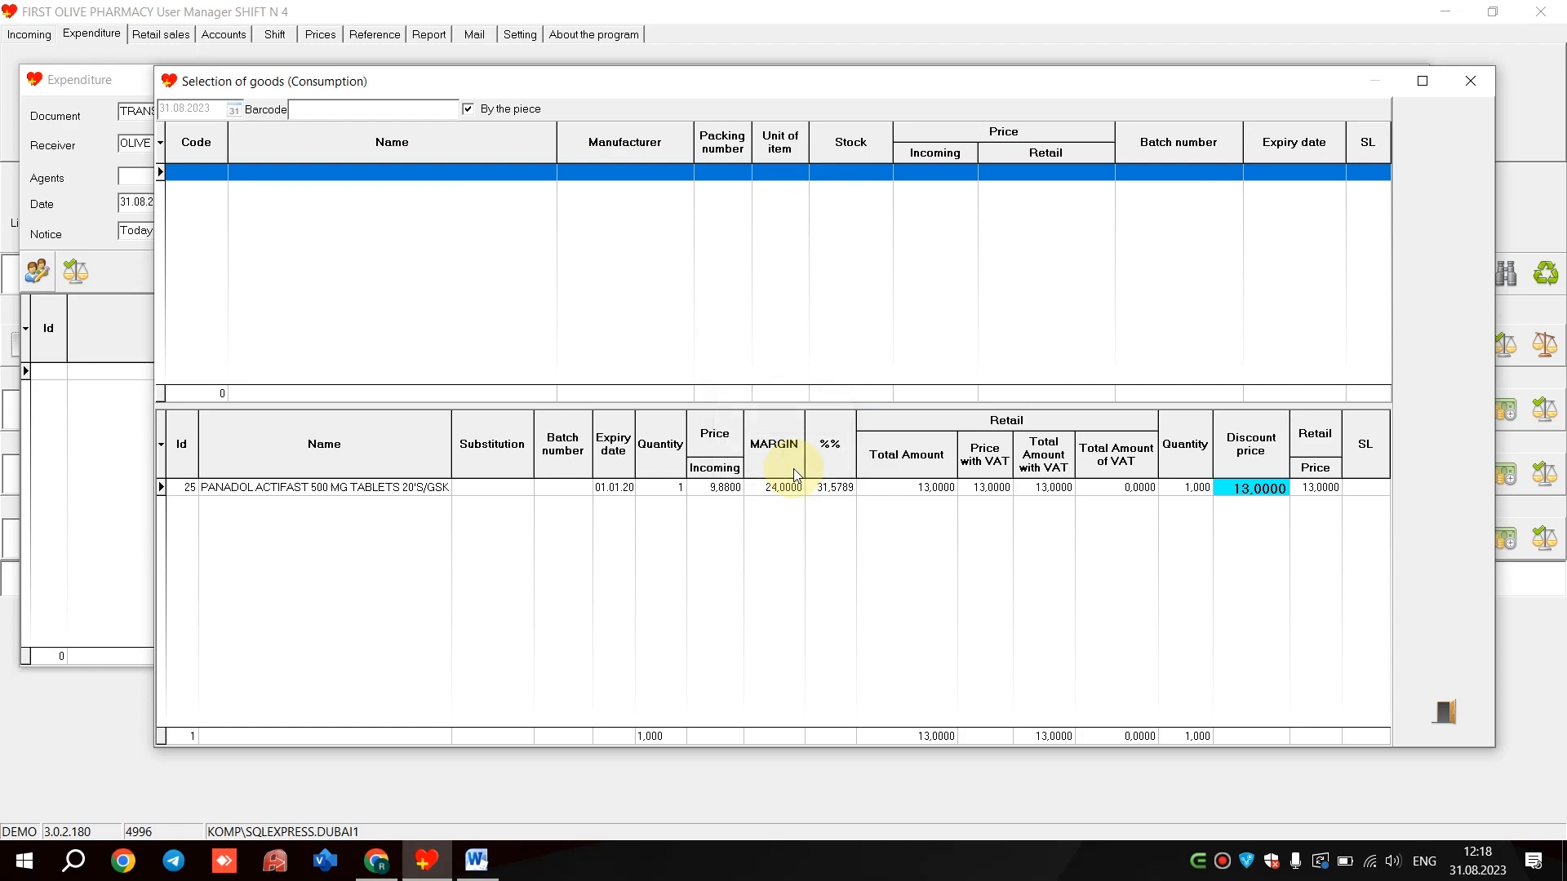
# Open the chosen PANADOL ACTIFAST 500 MG TABLETS 20'S line for quantity editing and close the editor
pyautogui.rightClick(614, 495)
pyautogui.click(514, 504)
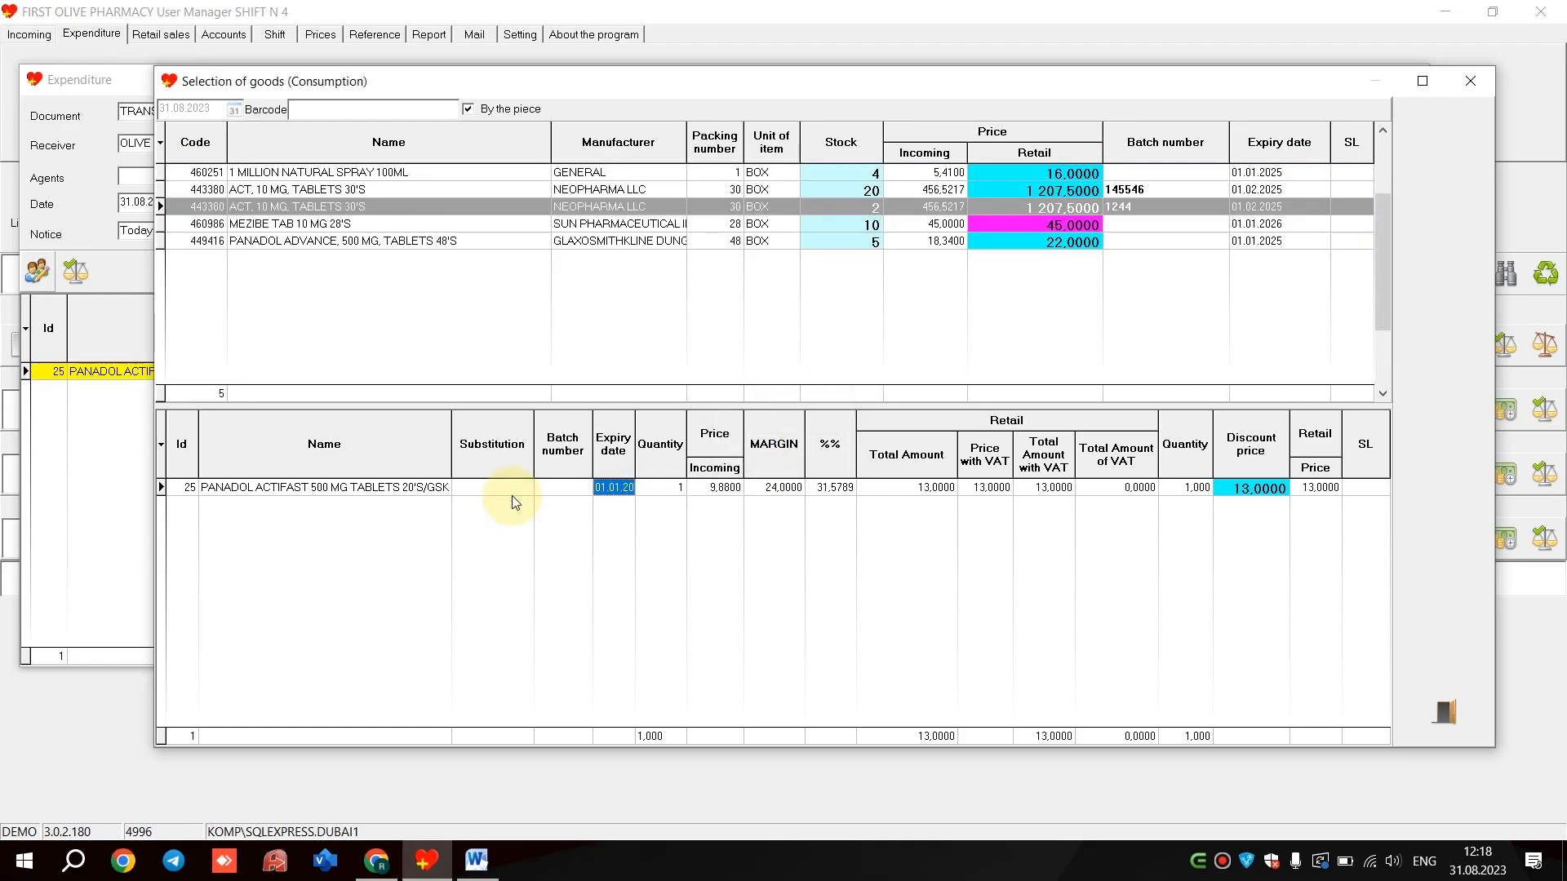
pyautogui.rightClick(512, 496)
pyautogui.click(438, 488)
pyautogui.rightClick(512, 489)
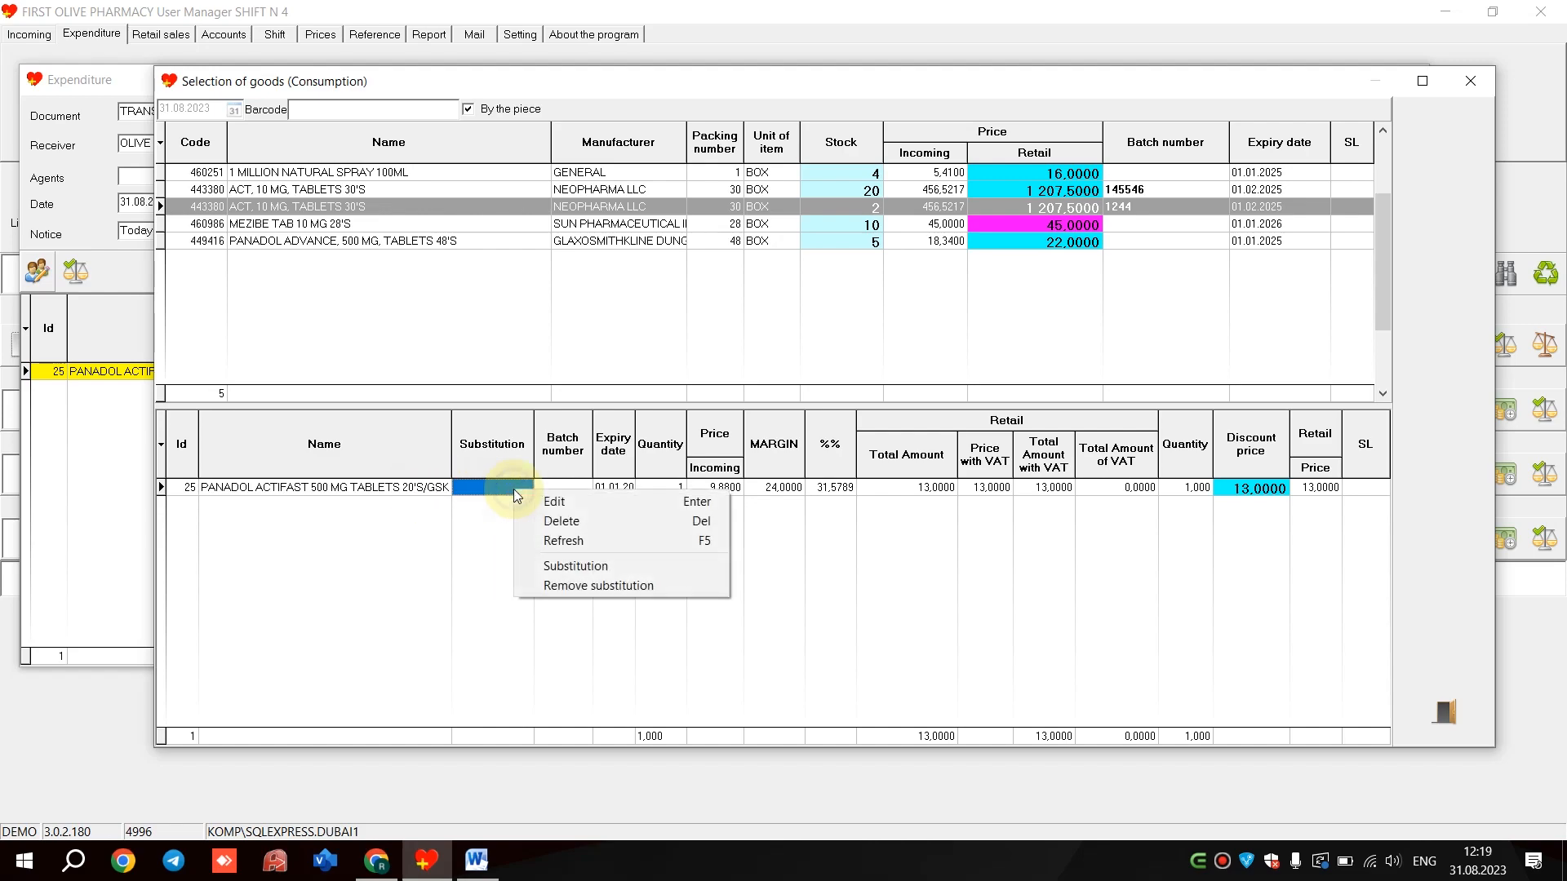
pyautogui.click(554, 502)
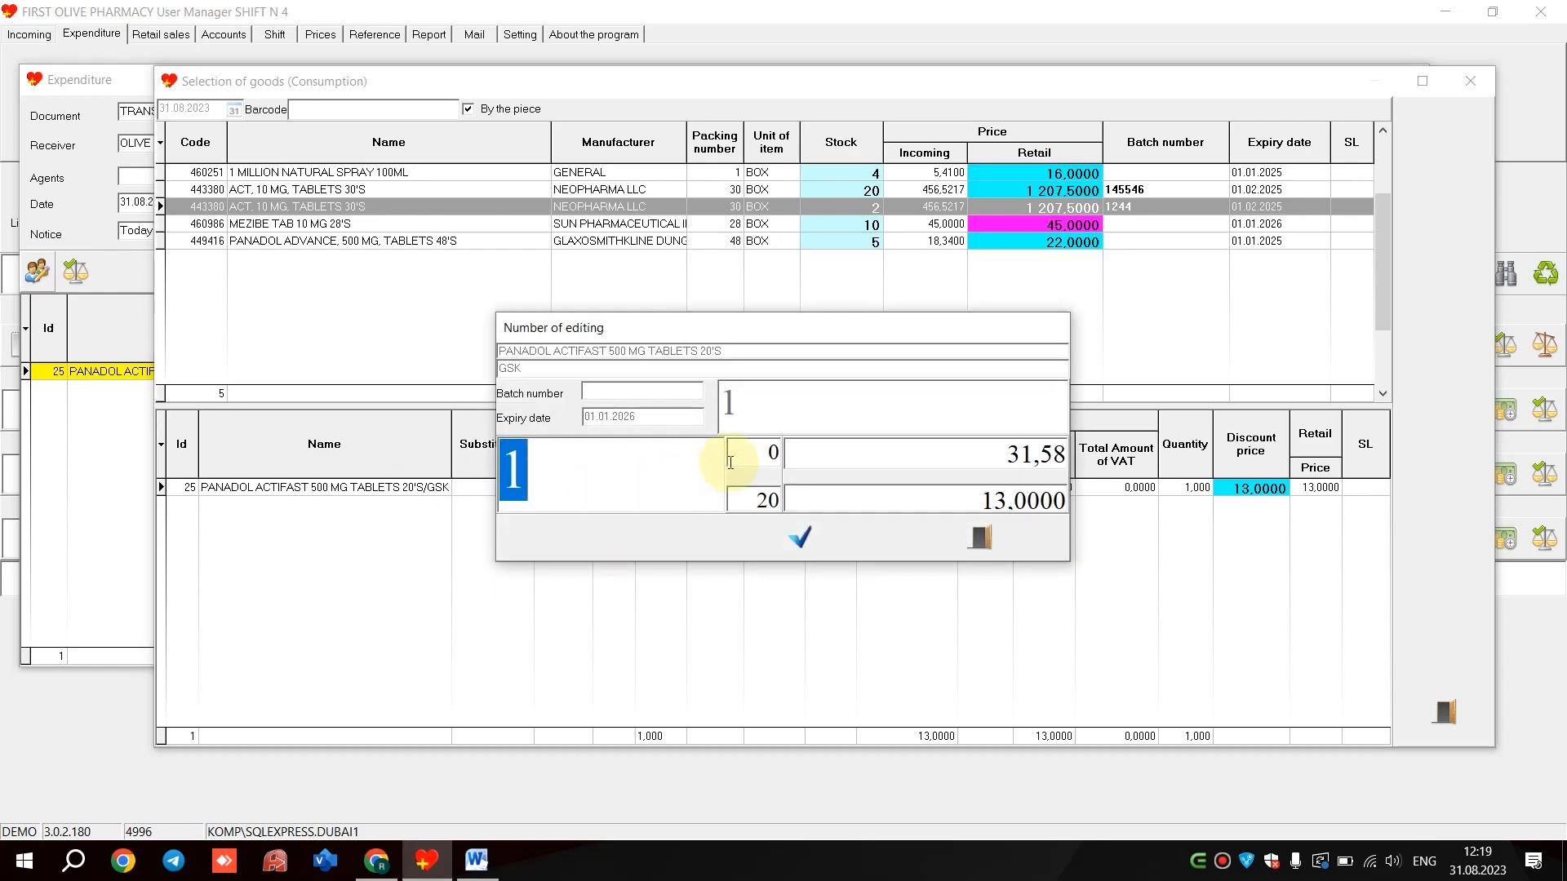
pyautogui.click(1014, 551)
# Delete the PANADOL ACTIFAST 500 MG TABLETS 20'S line from the chosen goods and refresh that list
pyautogui.rightClick(465, 500)
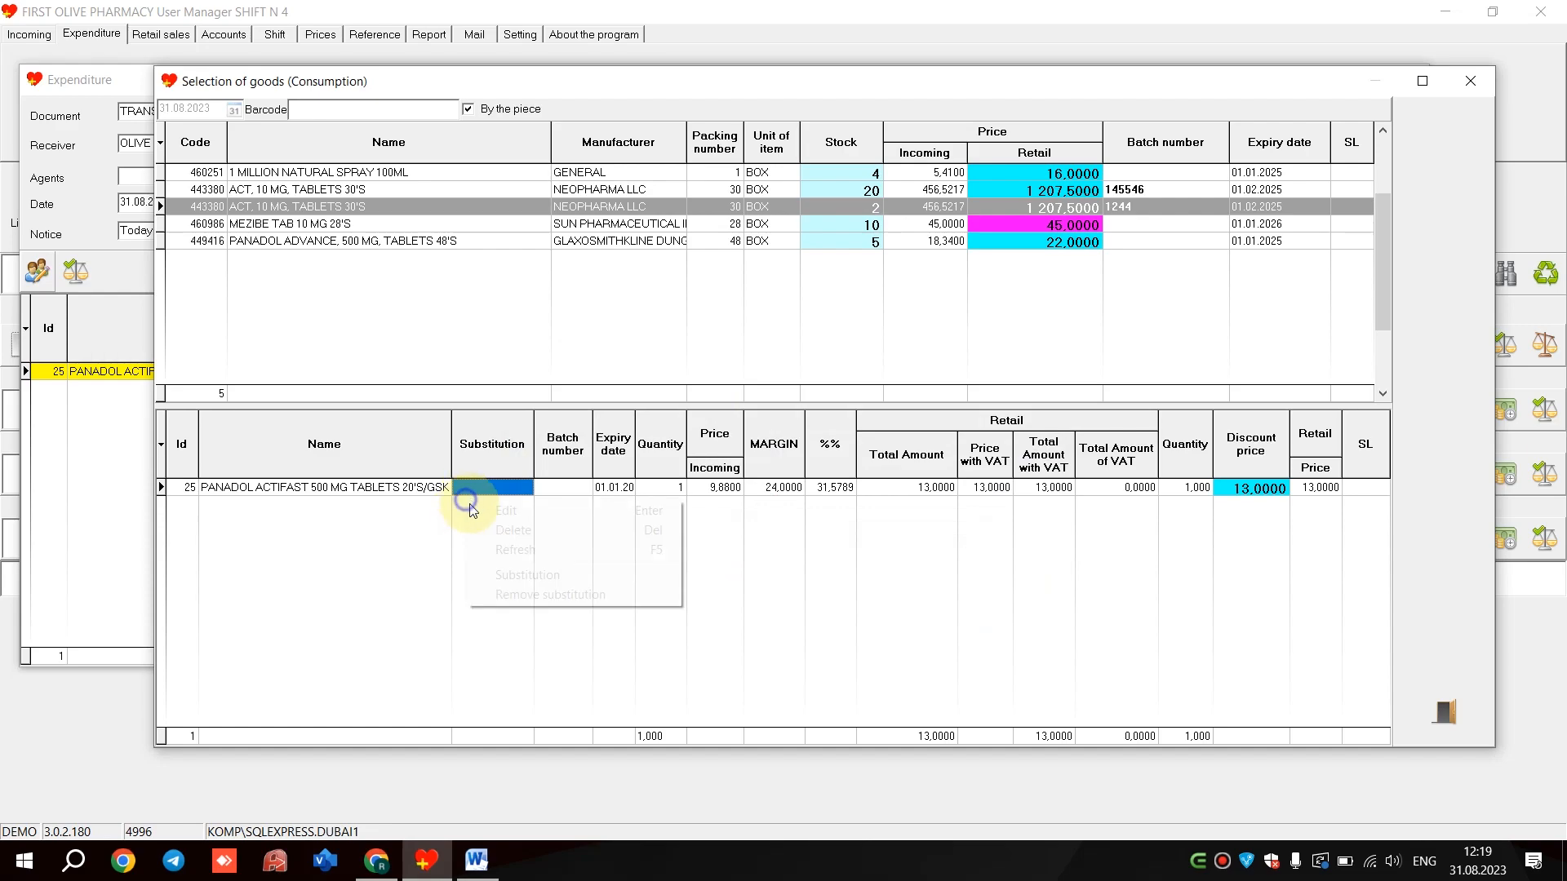
pyautogui.click(566, 533)
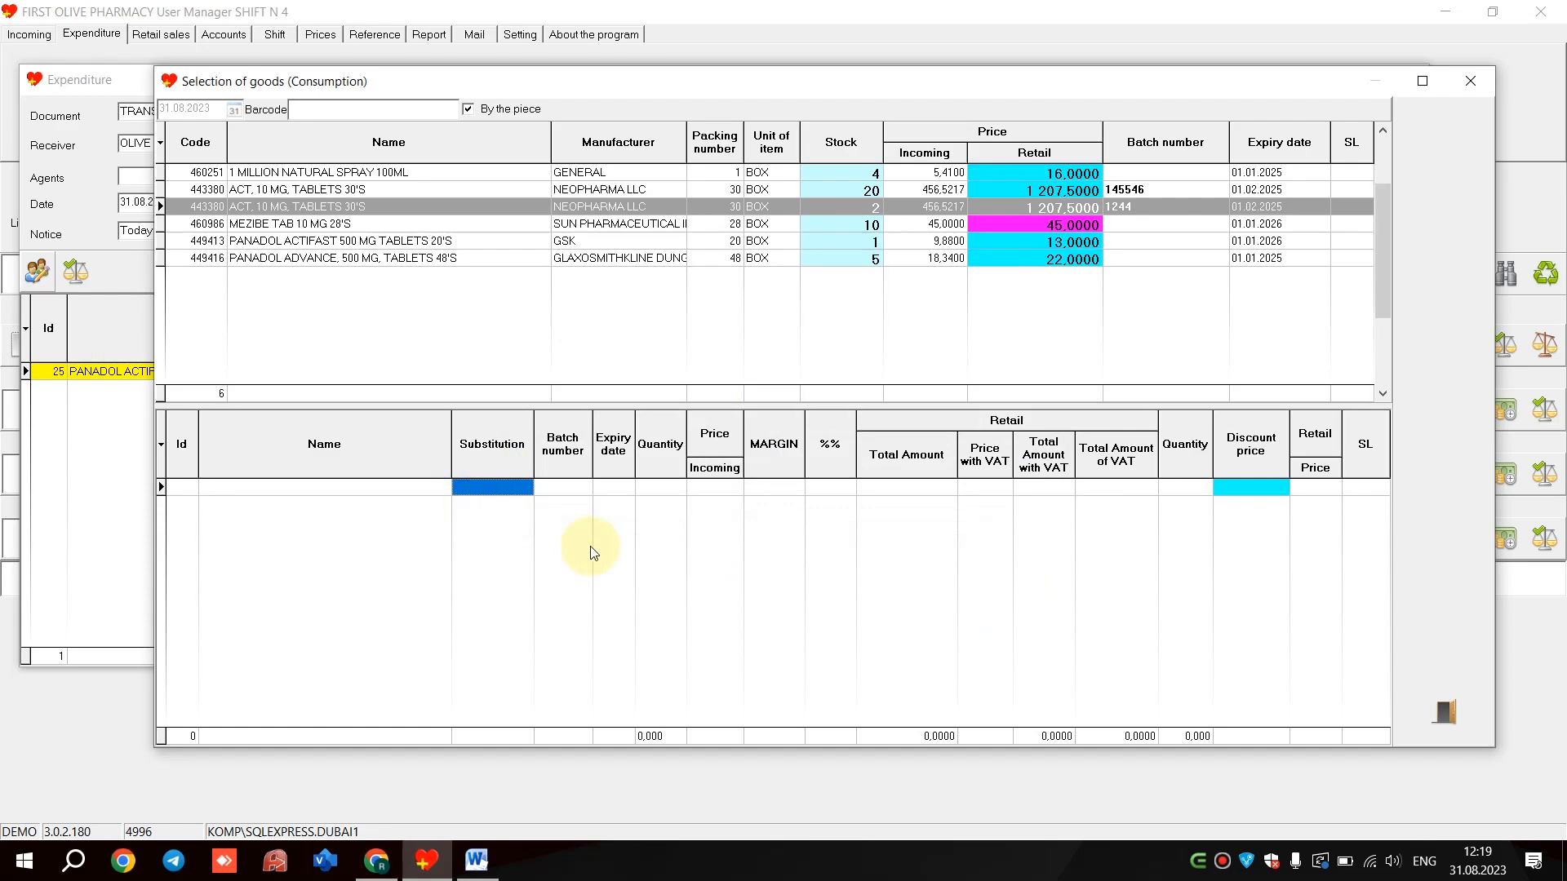
pyautogui.rightClick(523, 487)
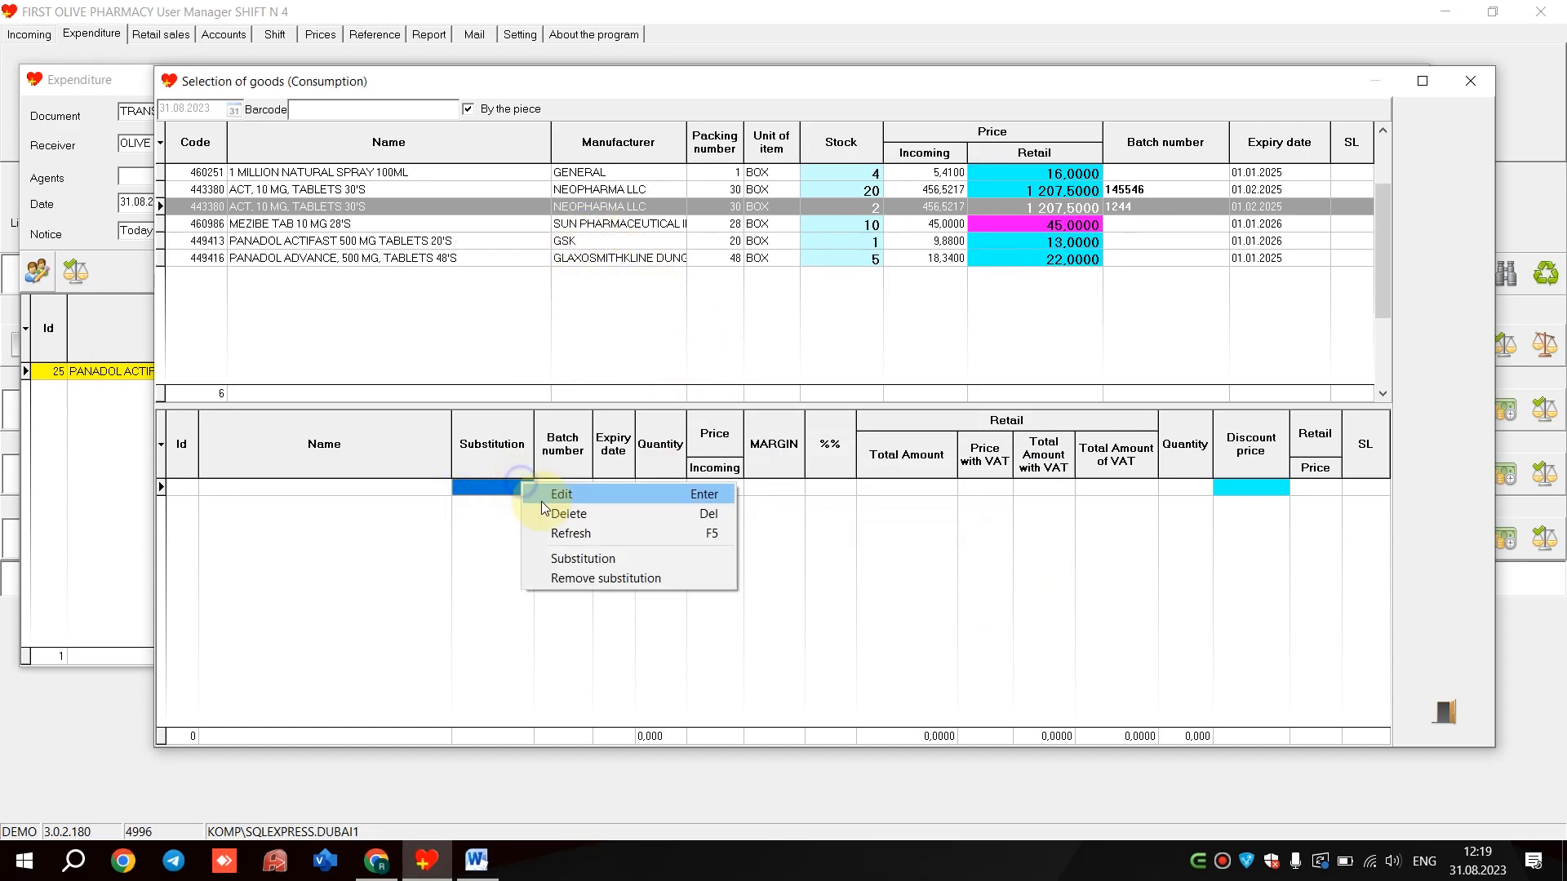
pyautogui.click(598, 532)
# Add PANADOL ACTIFAST 500 MG TABLETS 20'S back to the transfer with a quantity of 1 and close the goods selection
pyautogui.doubleClick(545, 243)
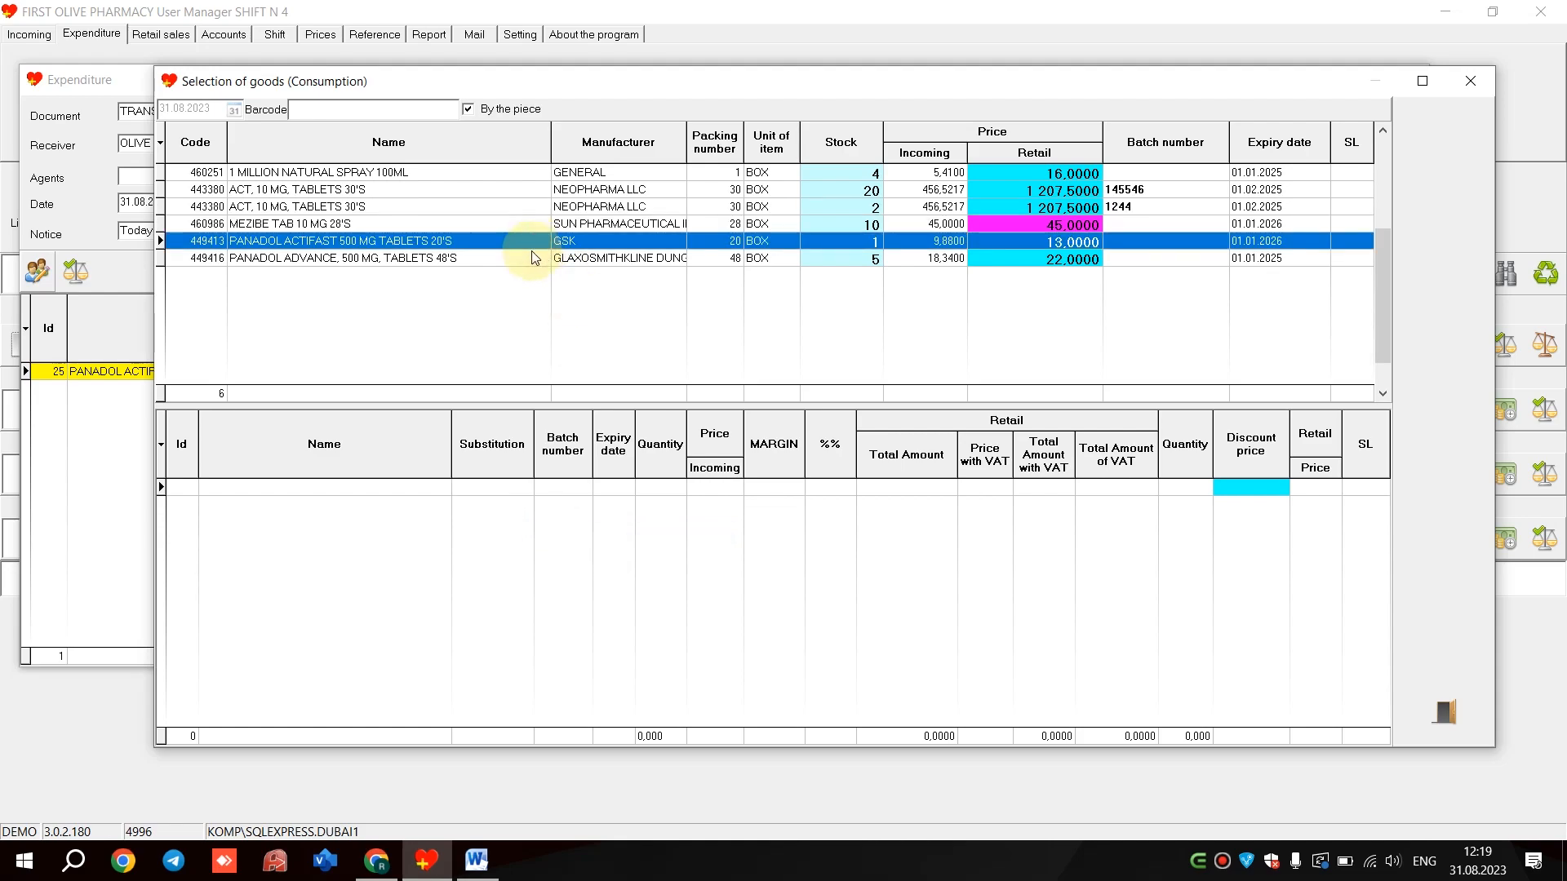
pyautogui.press('Return')
pyautogui.press('Return')
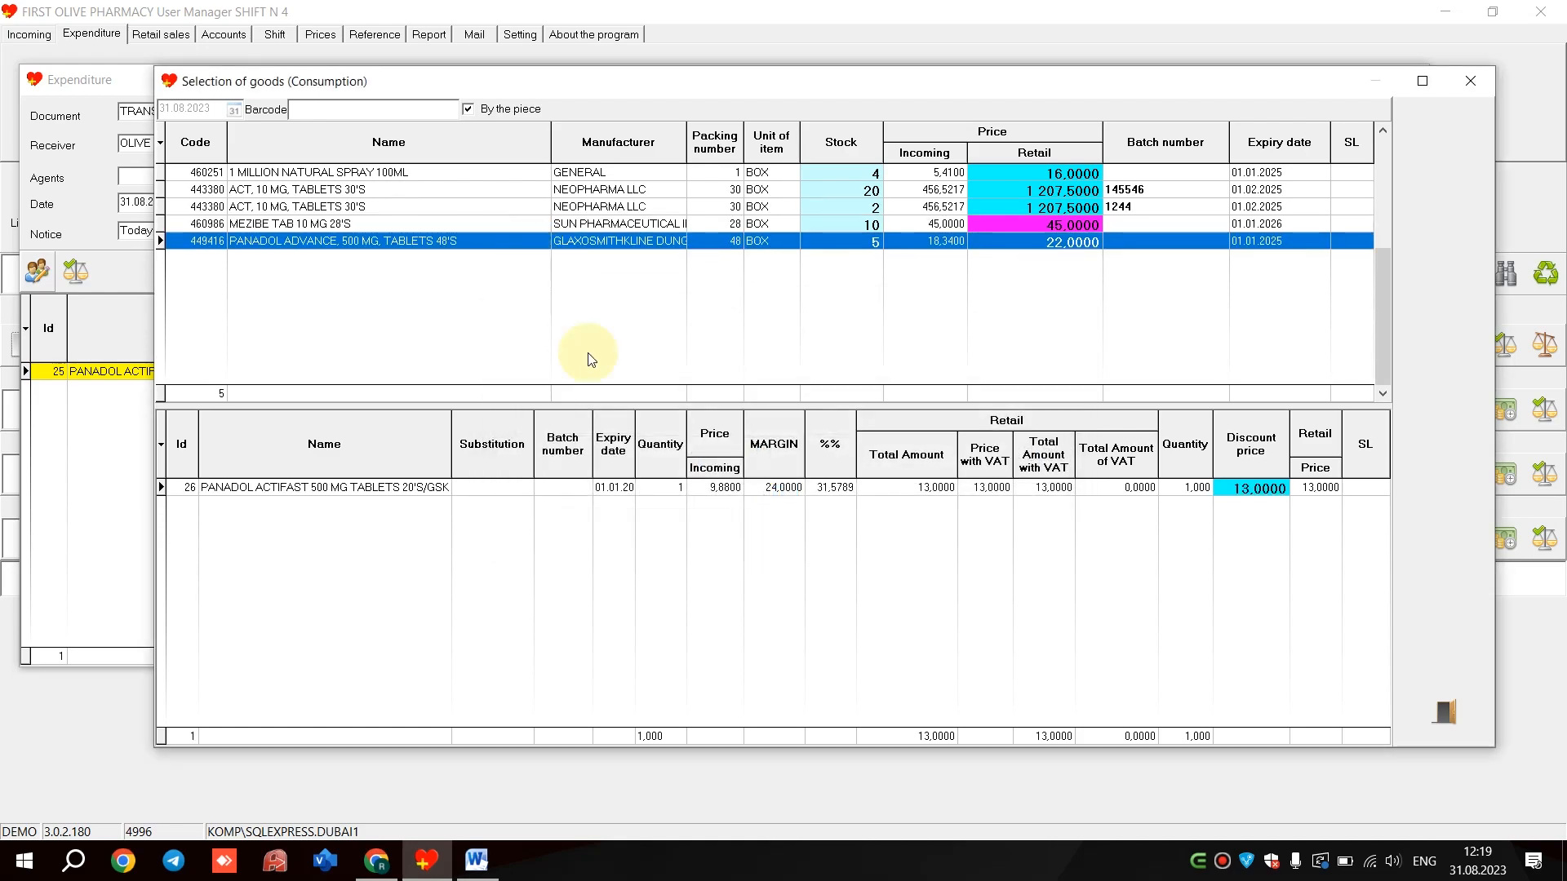
pyautogui.click(420, 490)
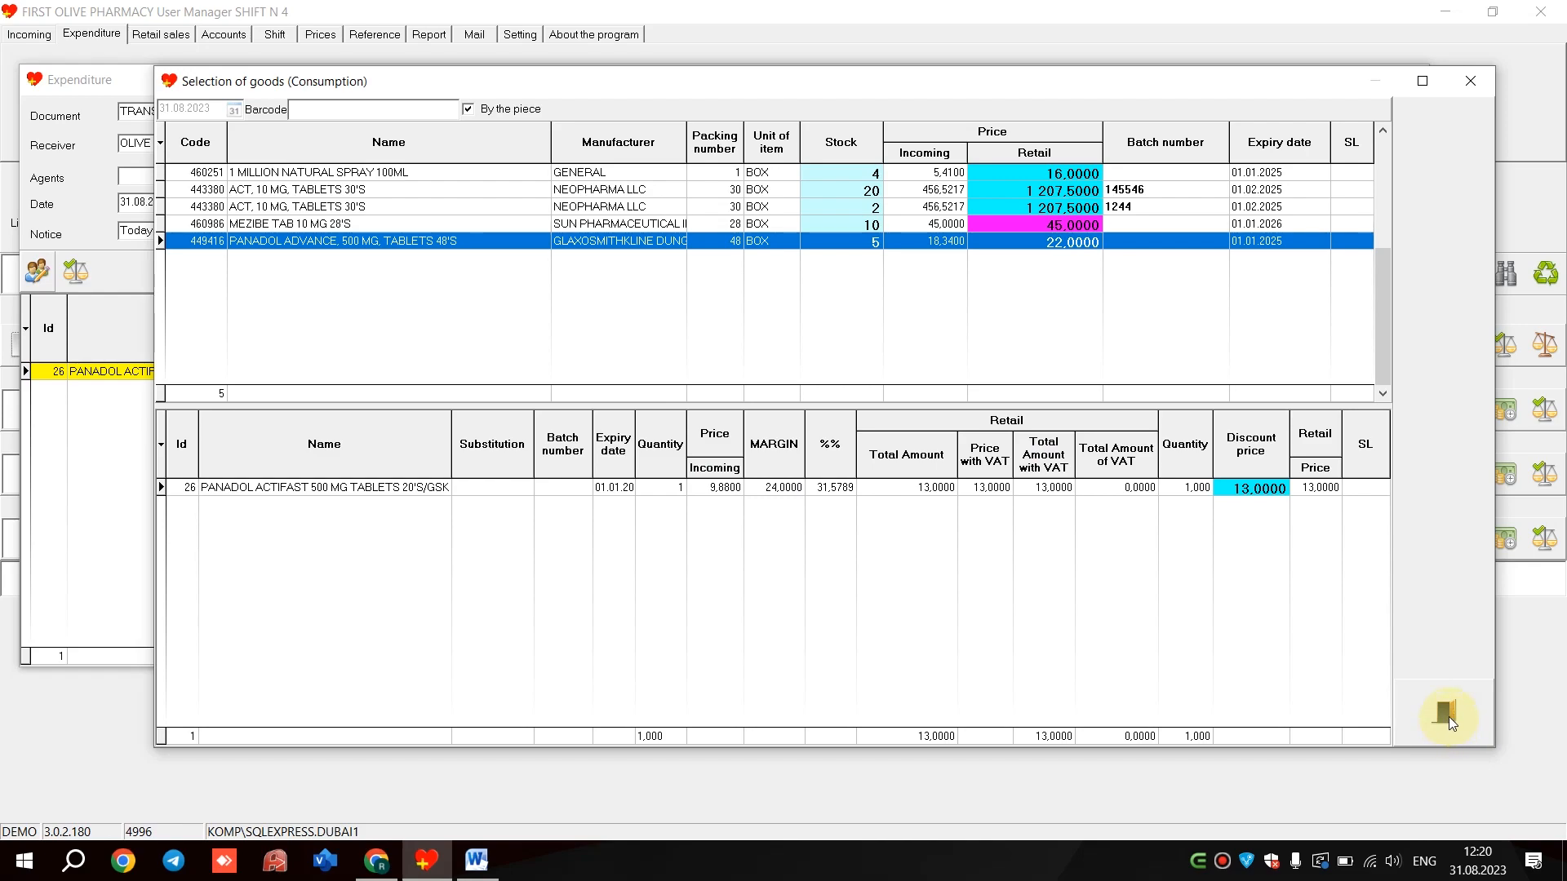
pyautogui.click(1478, 83)
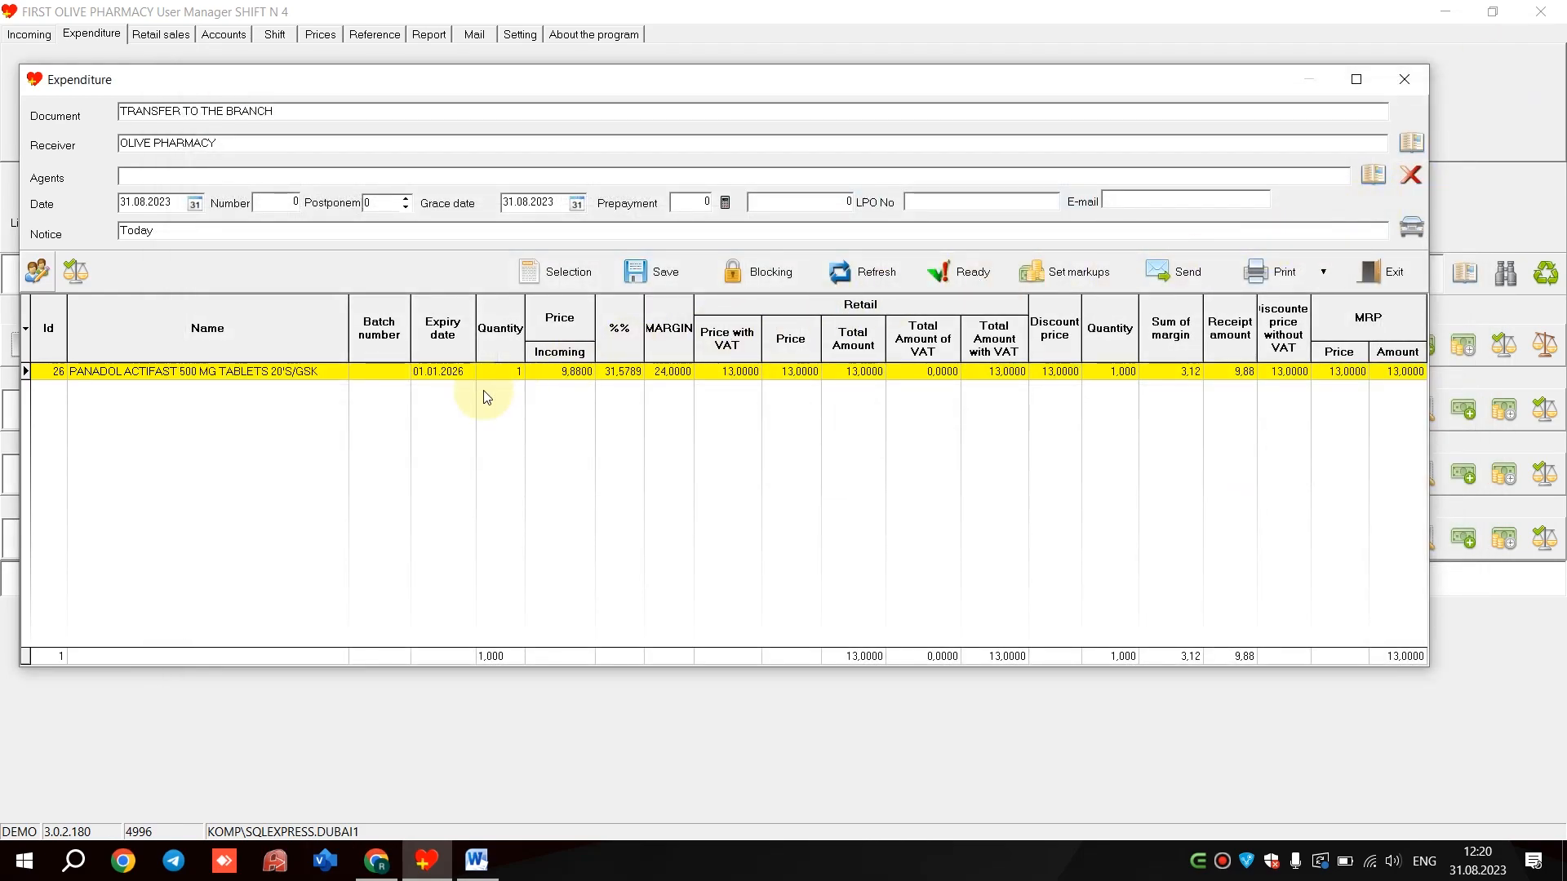
# Mark the transfer document for OLIVE PHARMACY as ready
pyautogui.click(514, 371)
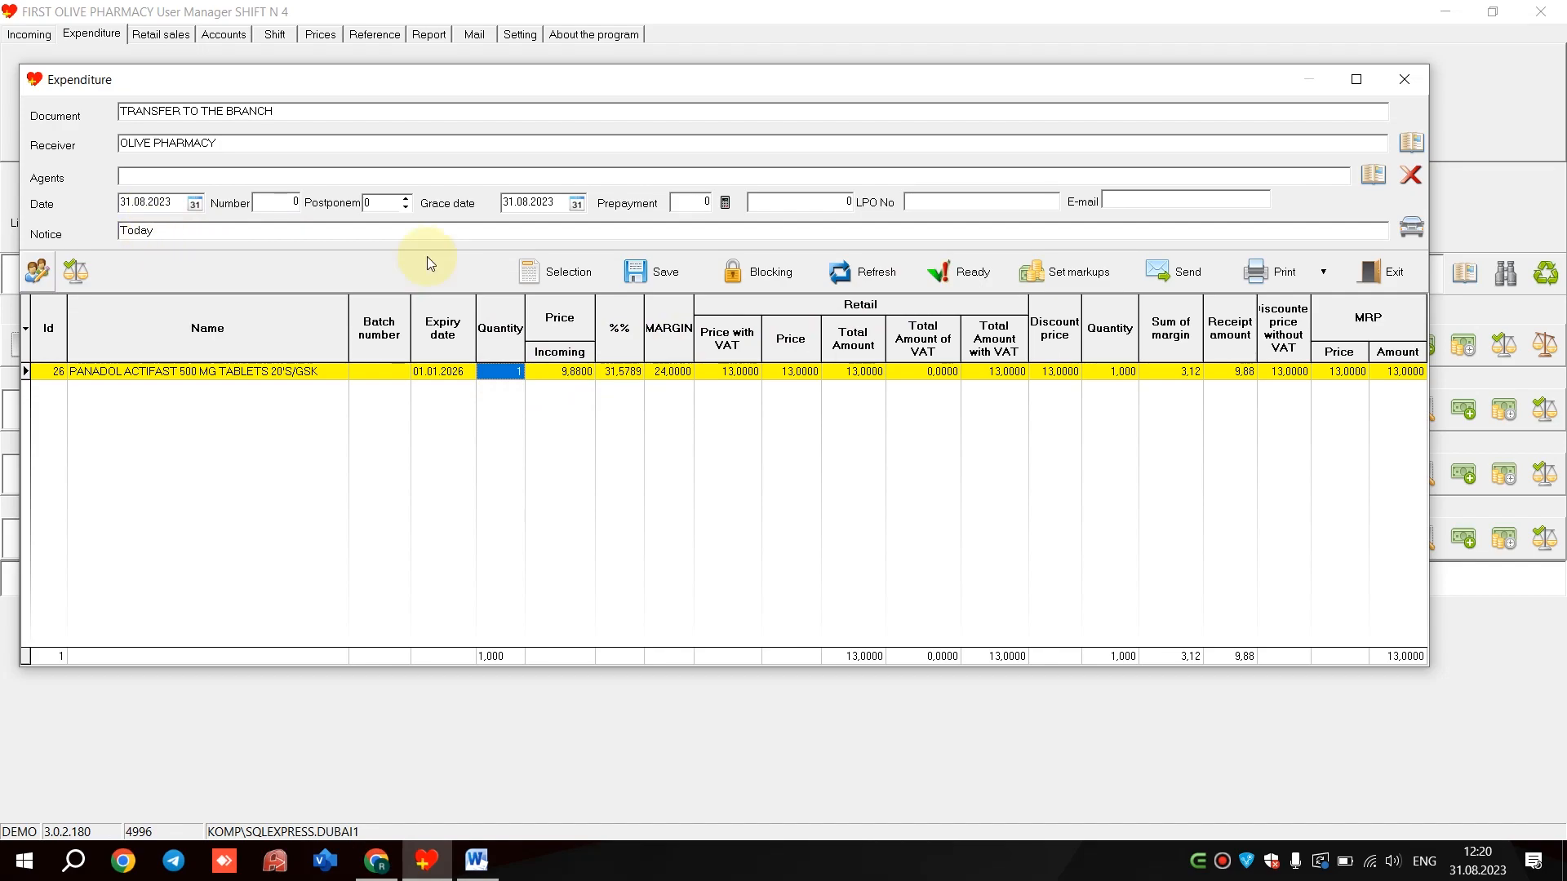
pyautogui.press('Return')
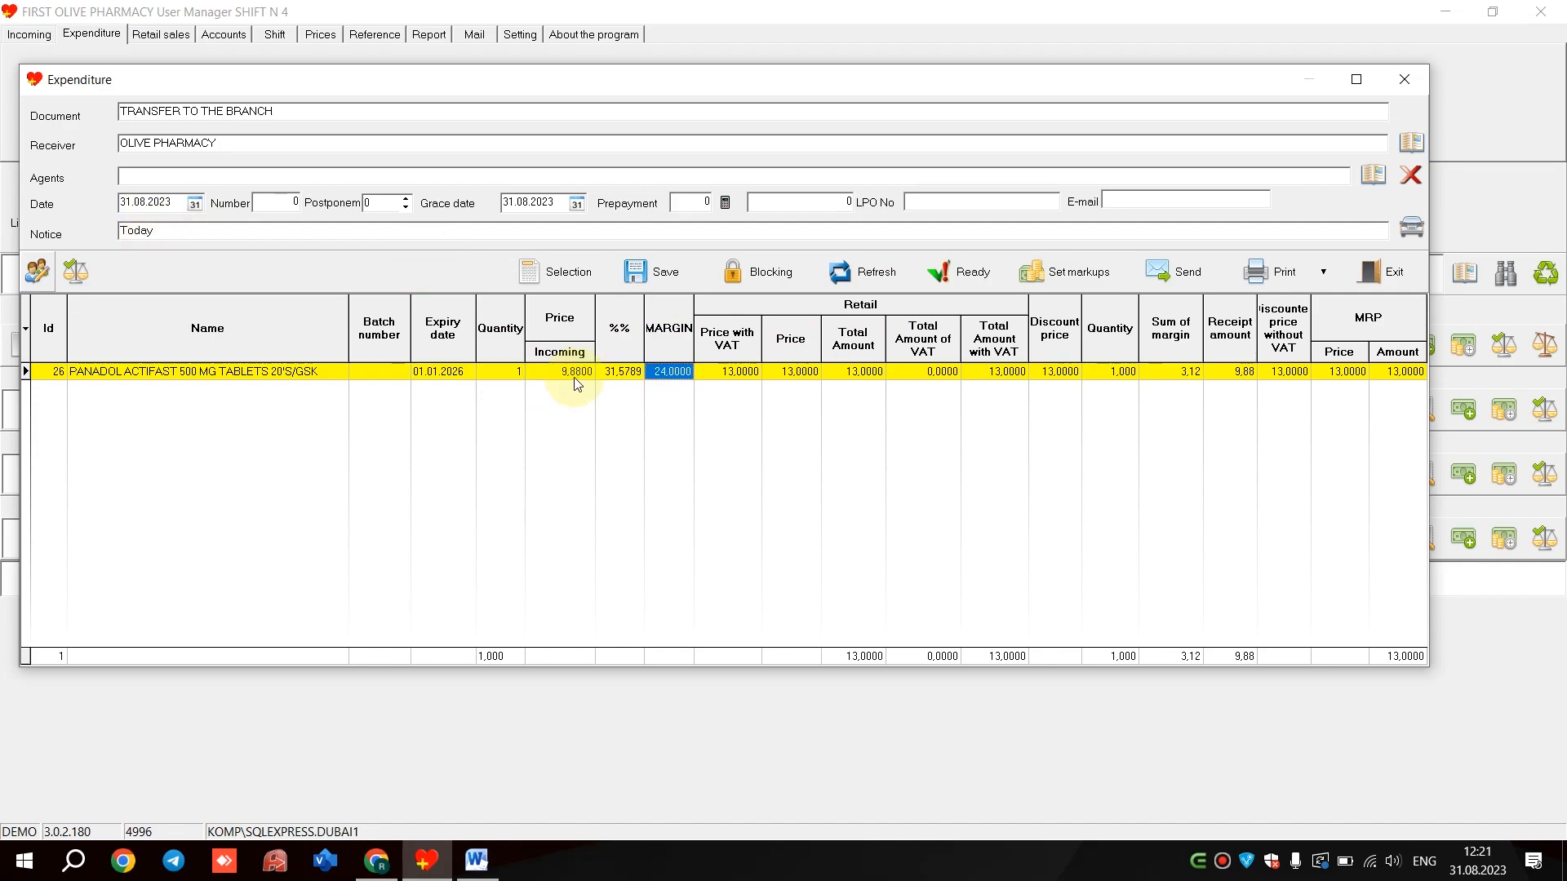
pyautogui.click(563, 372)
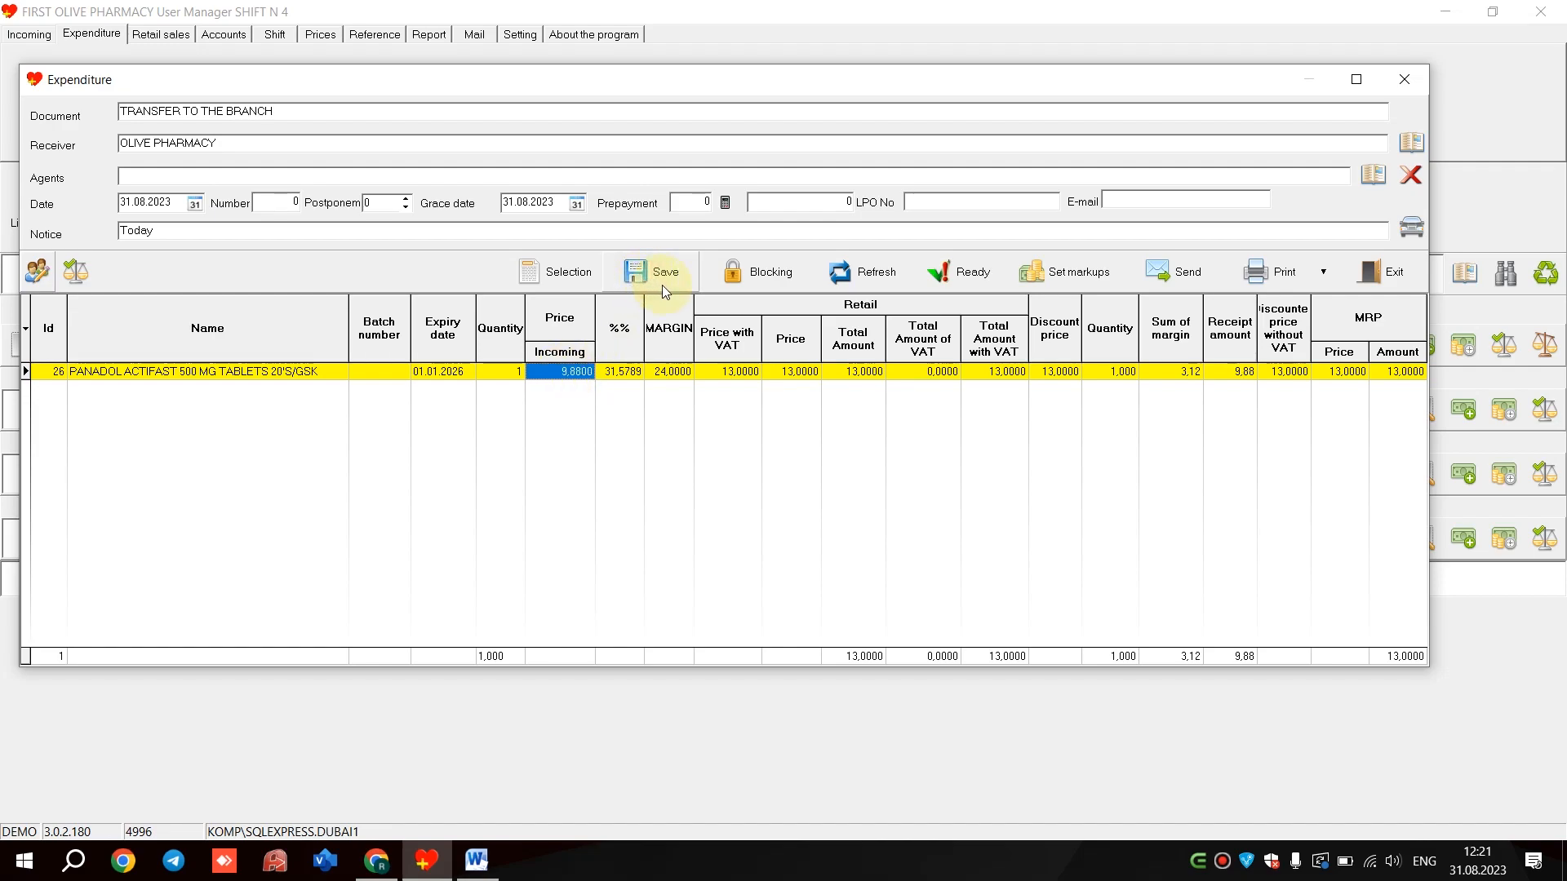
pyautogui.click(938, 278)
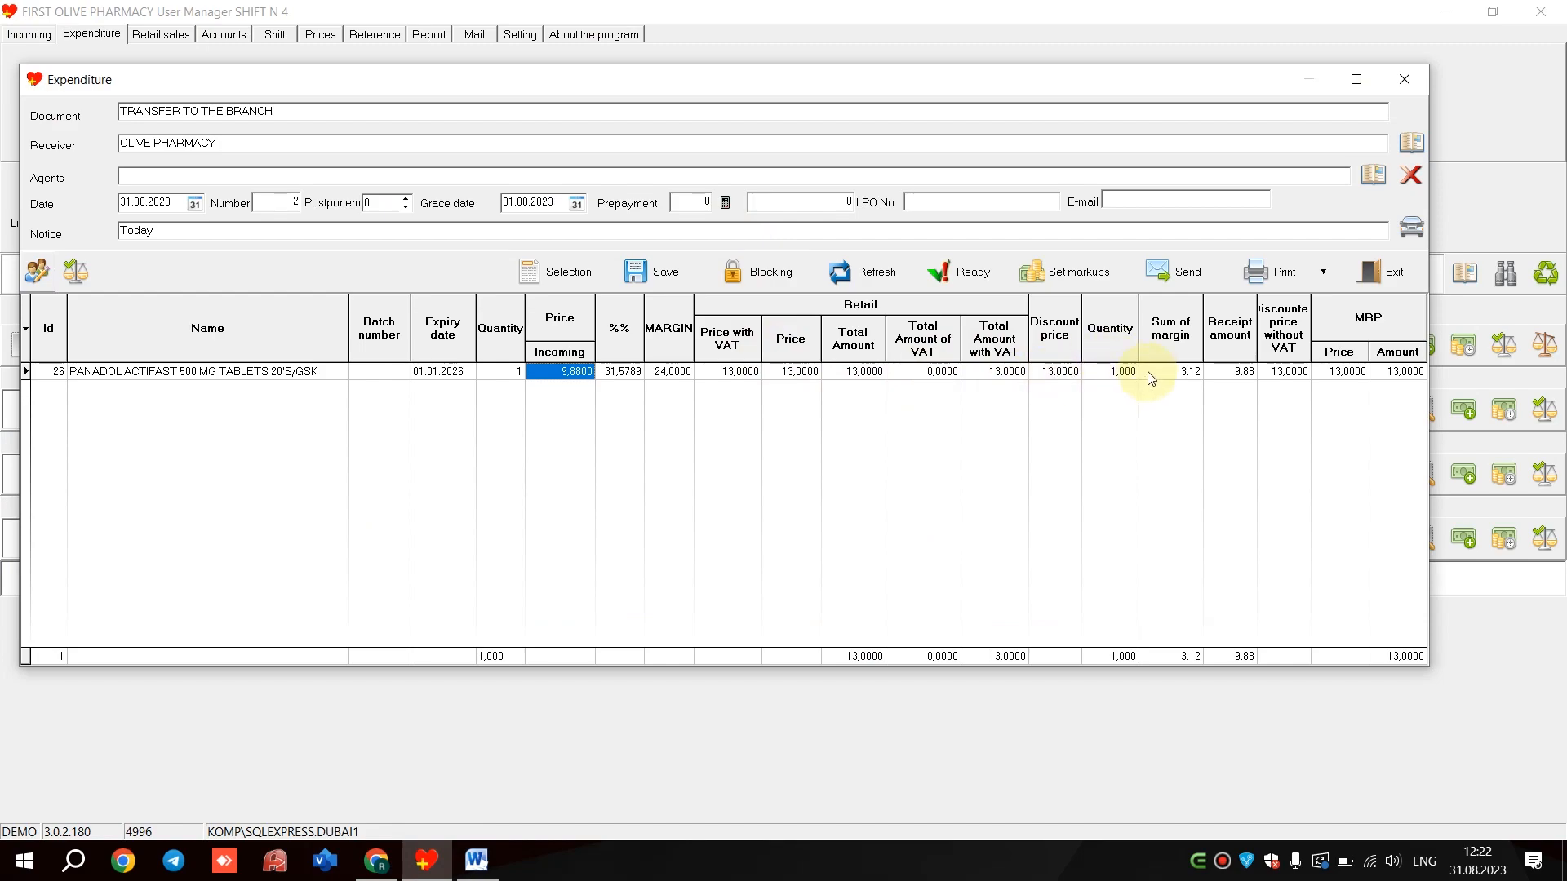
# Preview the Document printout of the transfer down to its totals and signatures, and close the preview
pyautogui.click(1281, 275)
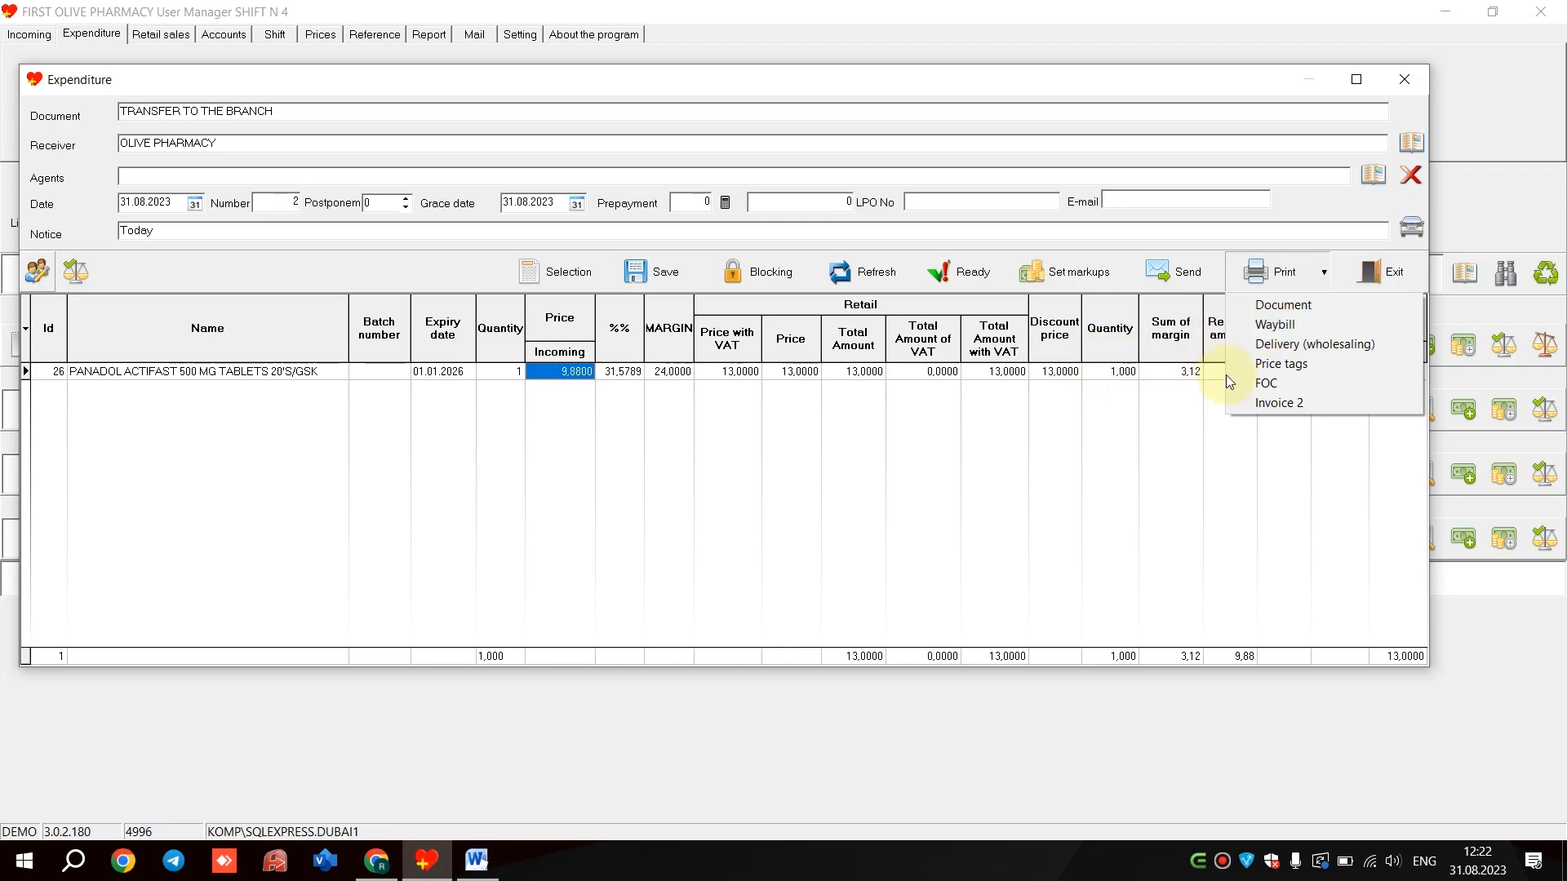
pyautogui.click(1339, 307)
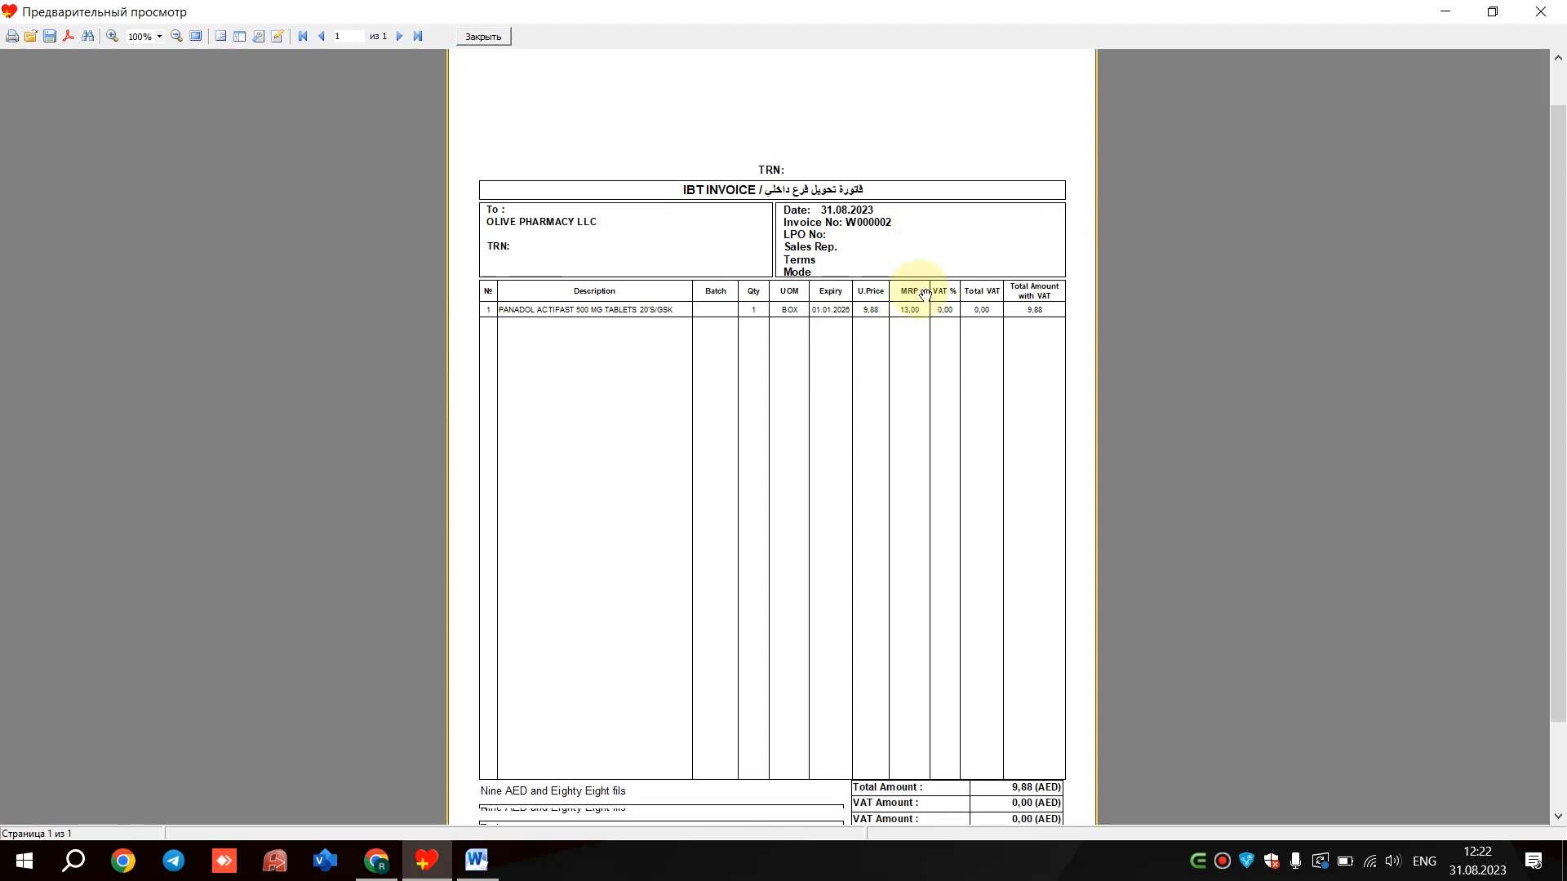
pyautogui.scroll(-2, 924, 294)
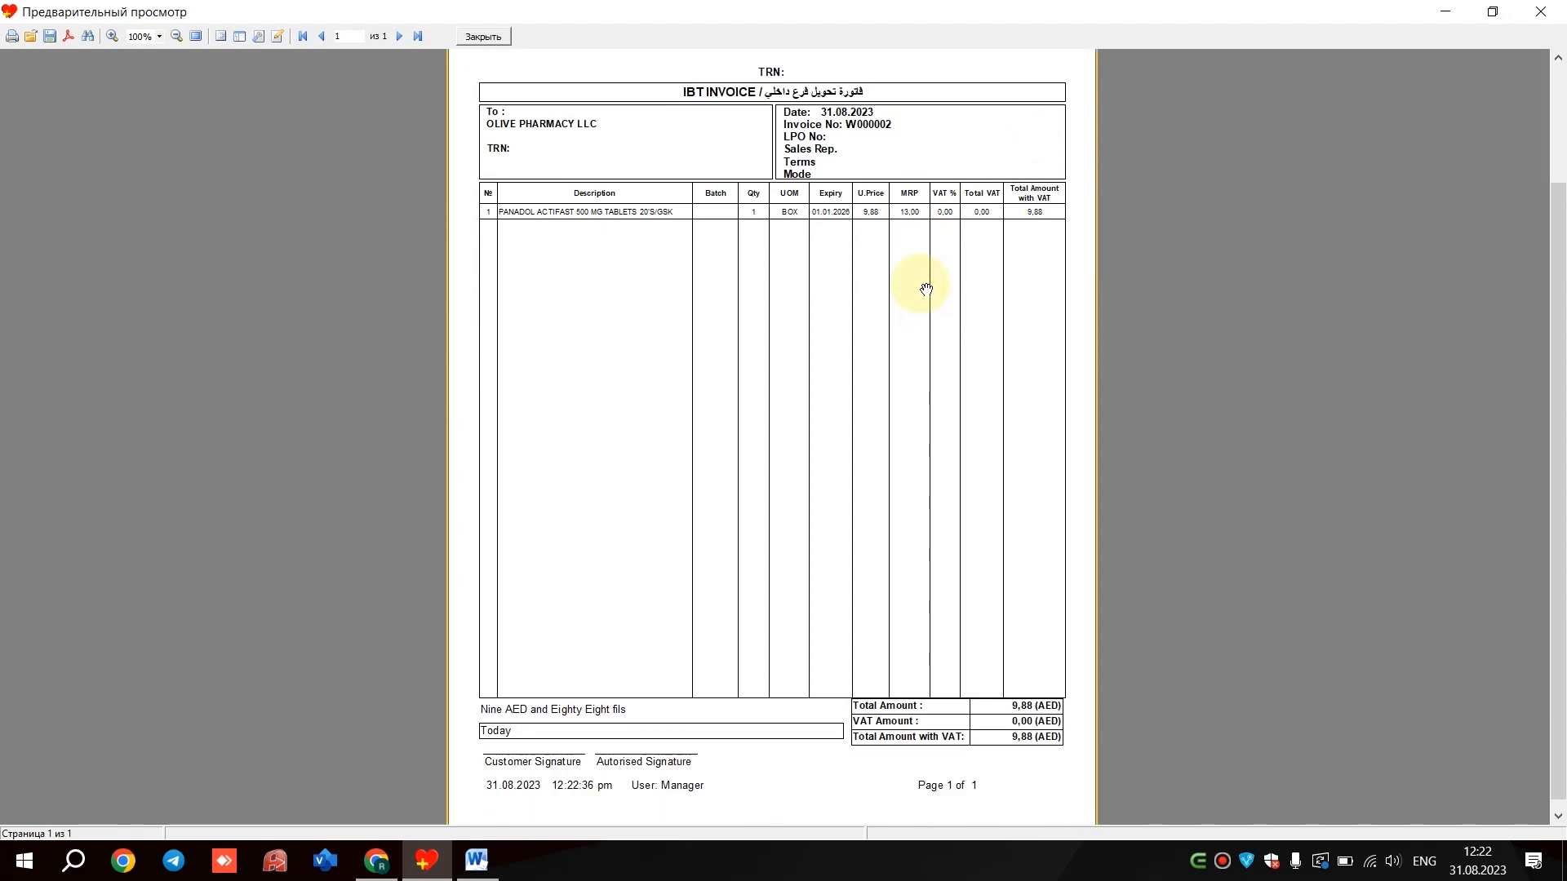
pyautogui.scroll(3, 926, 289)
pyautogui.click(493, 37)
# Preview the Waybill printout of the transfer and close the preview
pyautogui.click(1277, 275)
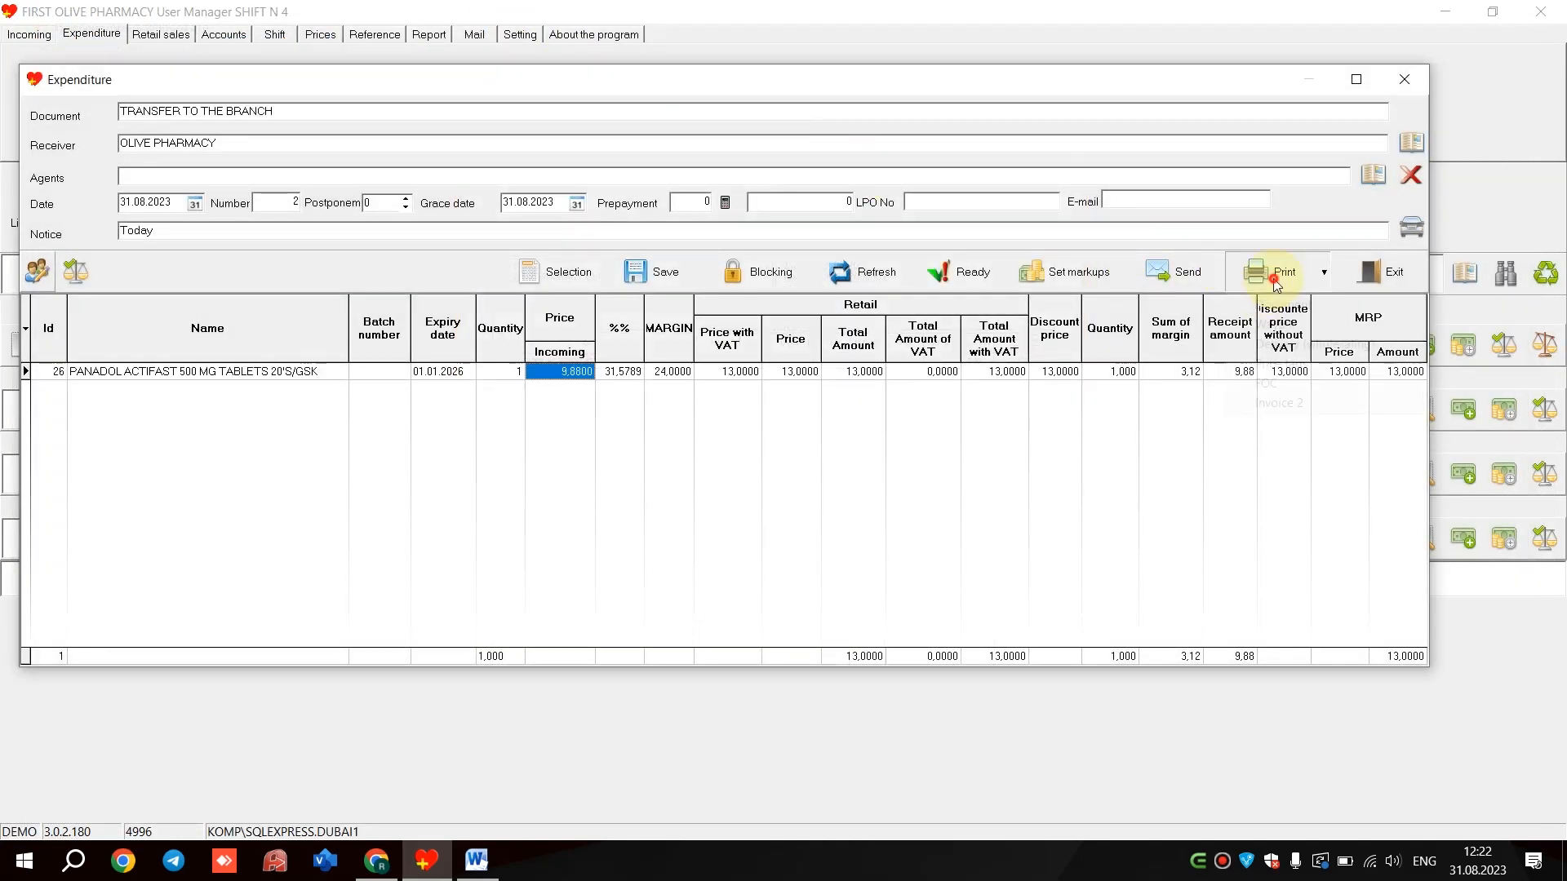
pyautogui.click(1317, 321)
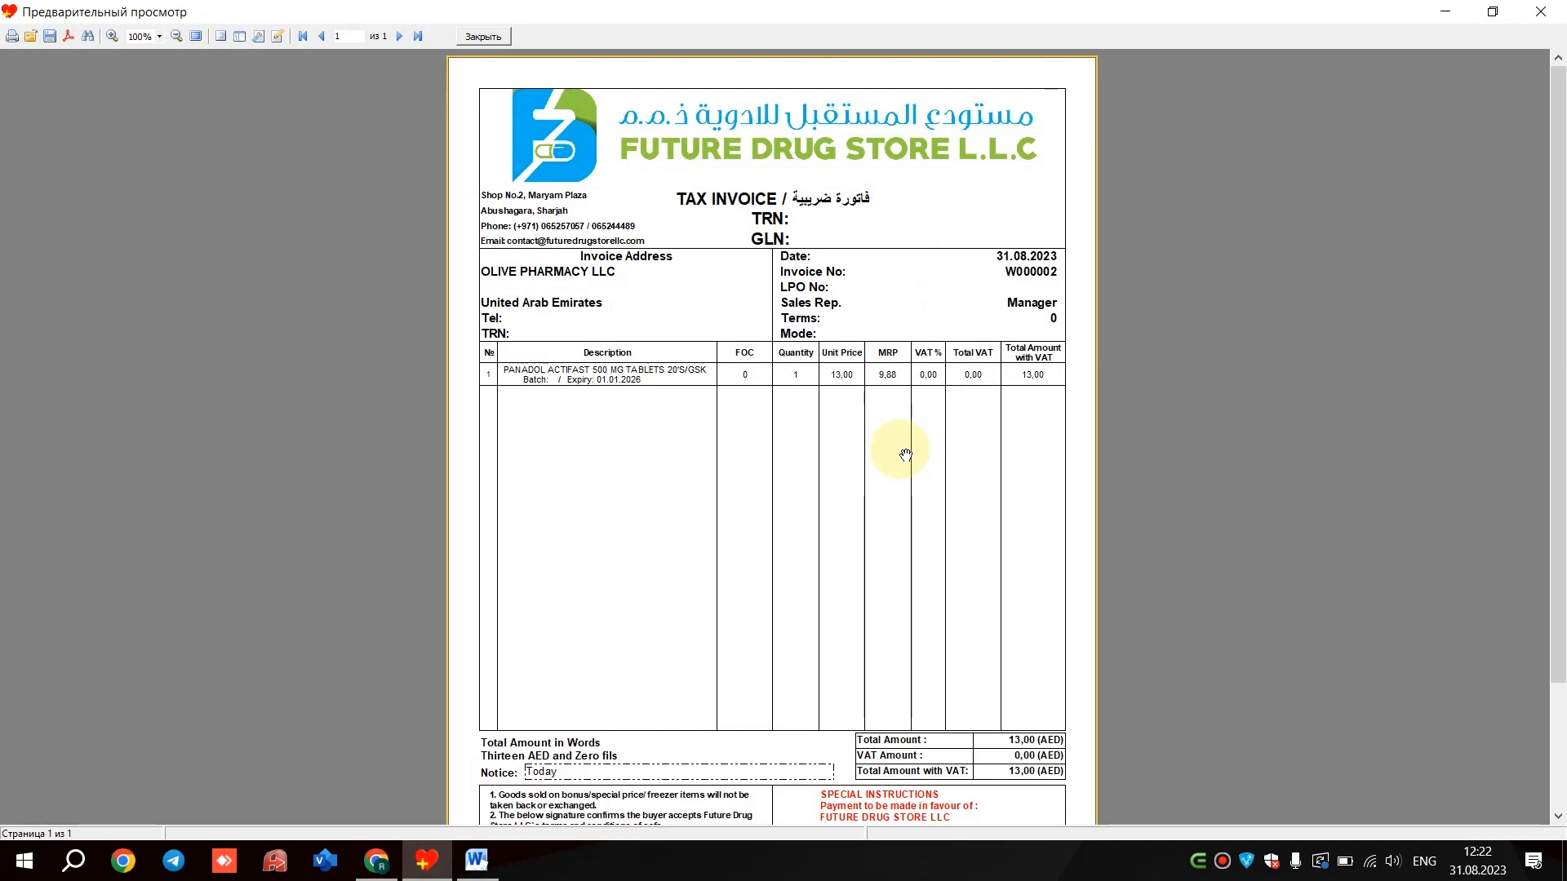
pyautogui.scroll(-1, 904, 451)
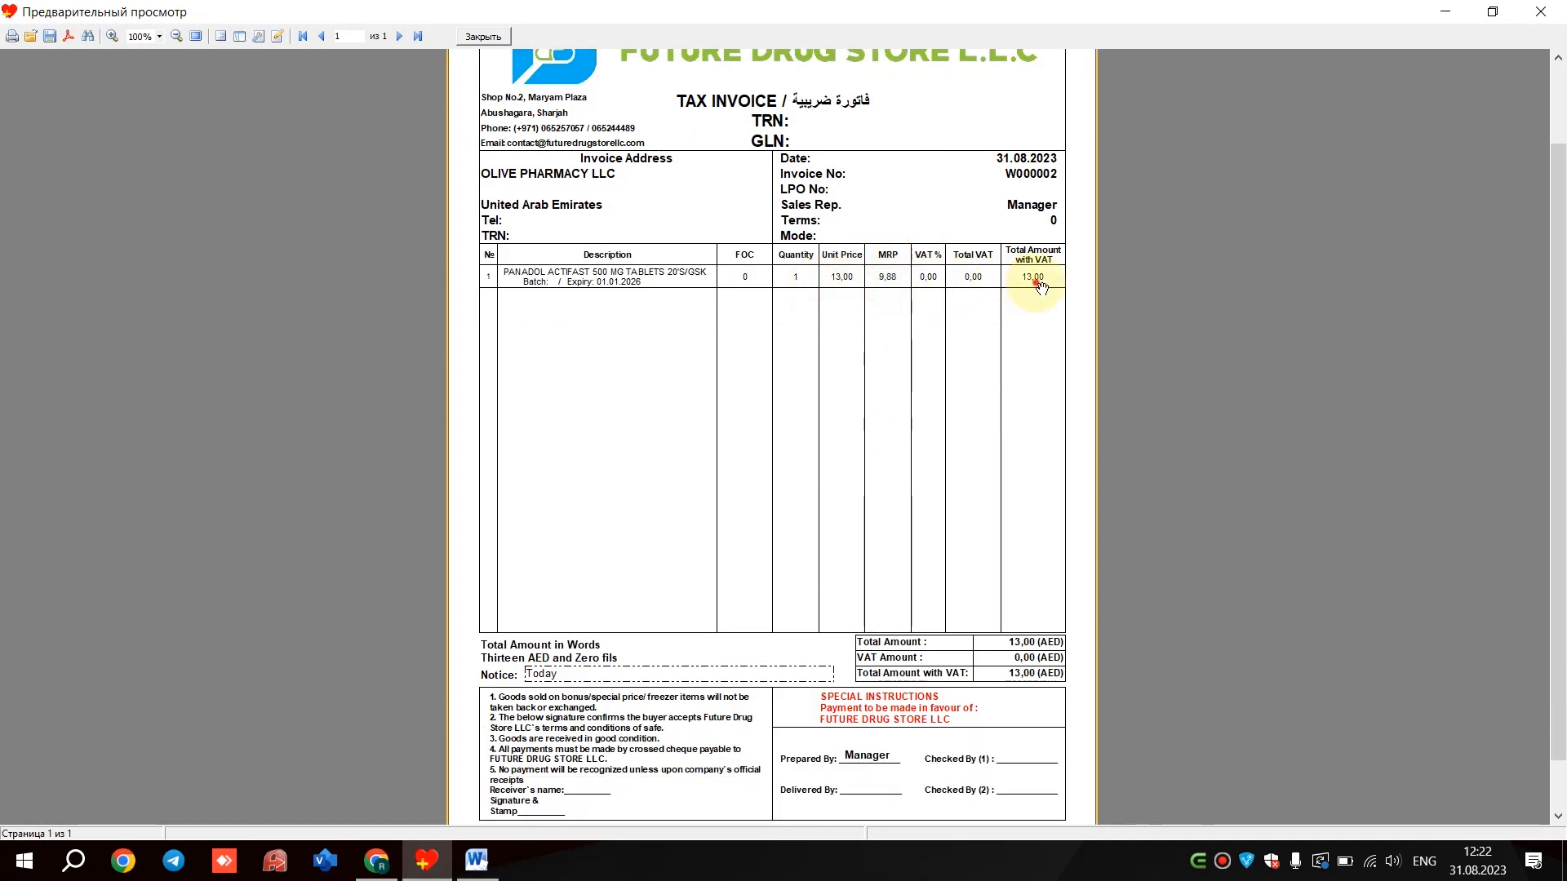
pyautogui.press('Escape')
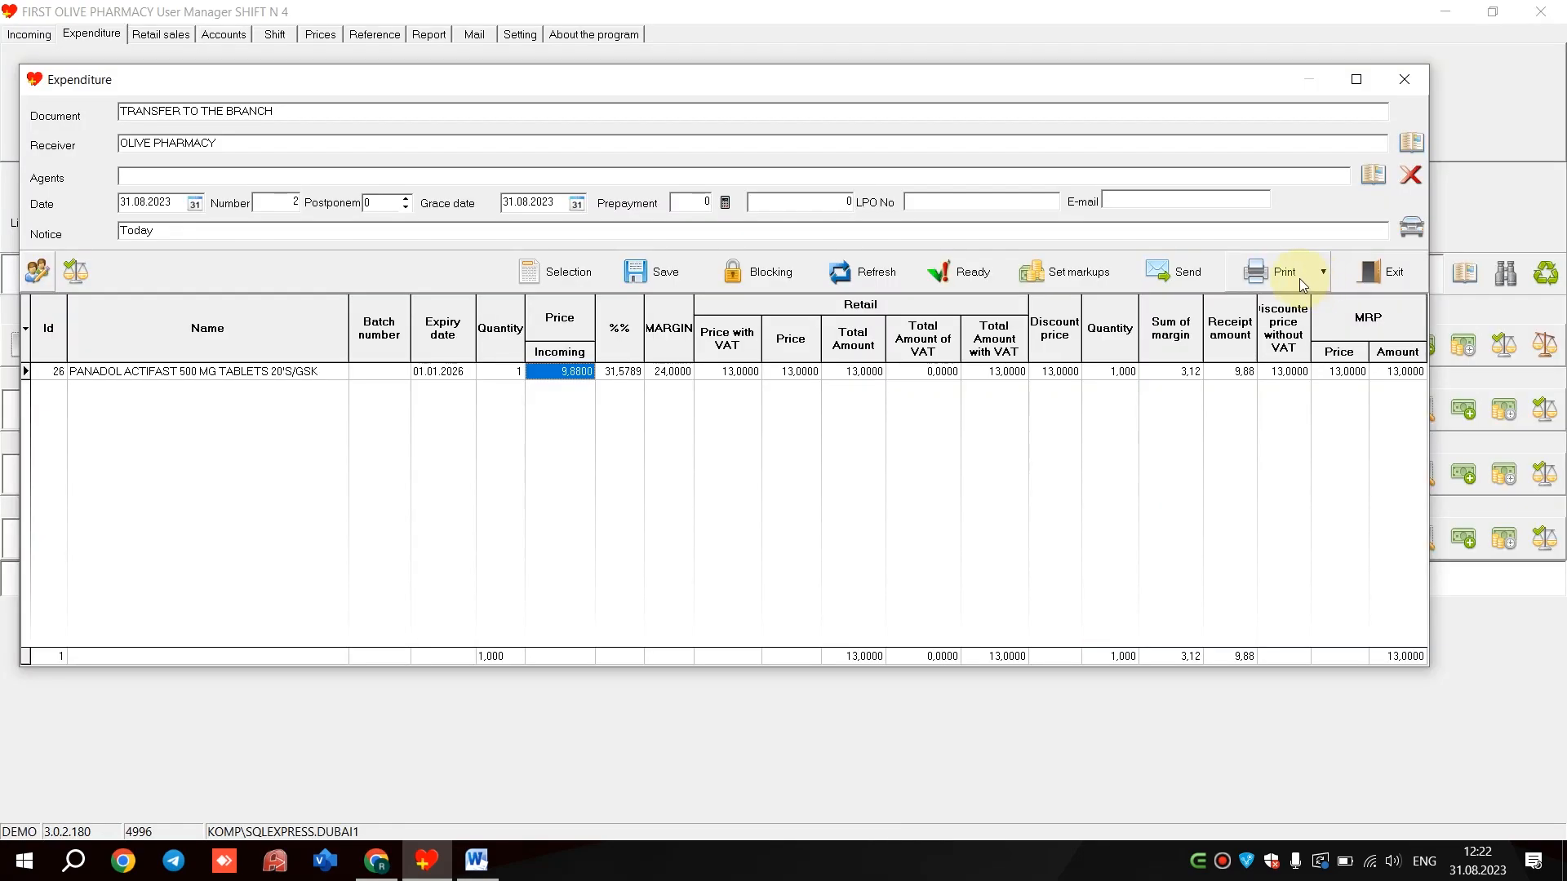
# View the price tag printing options for the goods in the transfer and leave that window
pyautogui.click(1299, 277)
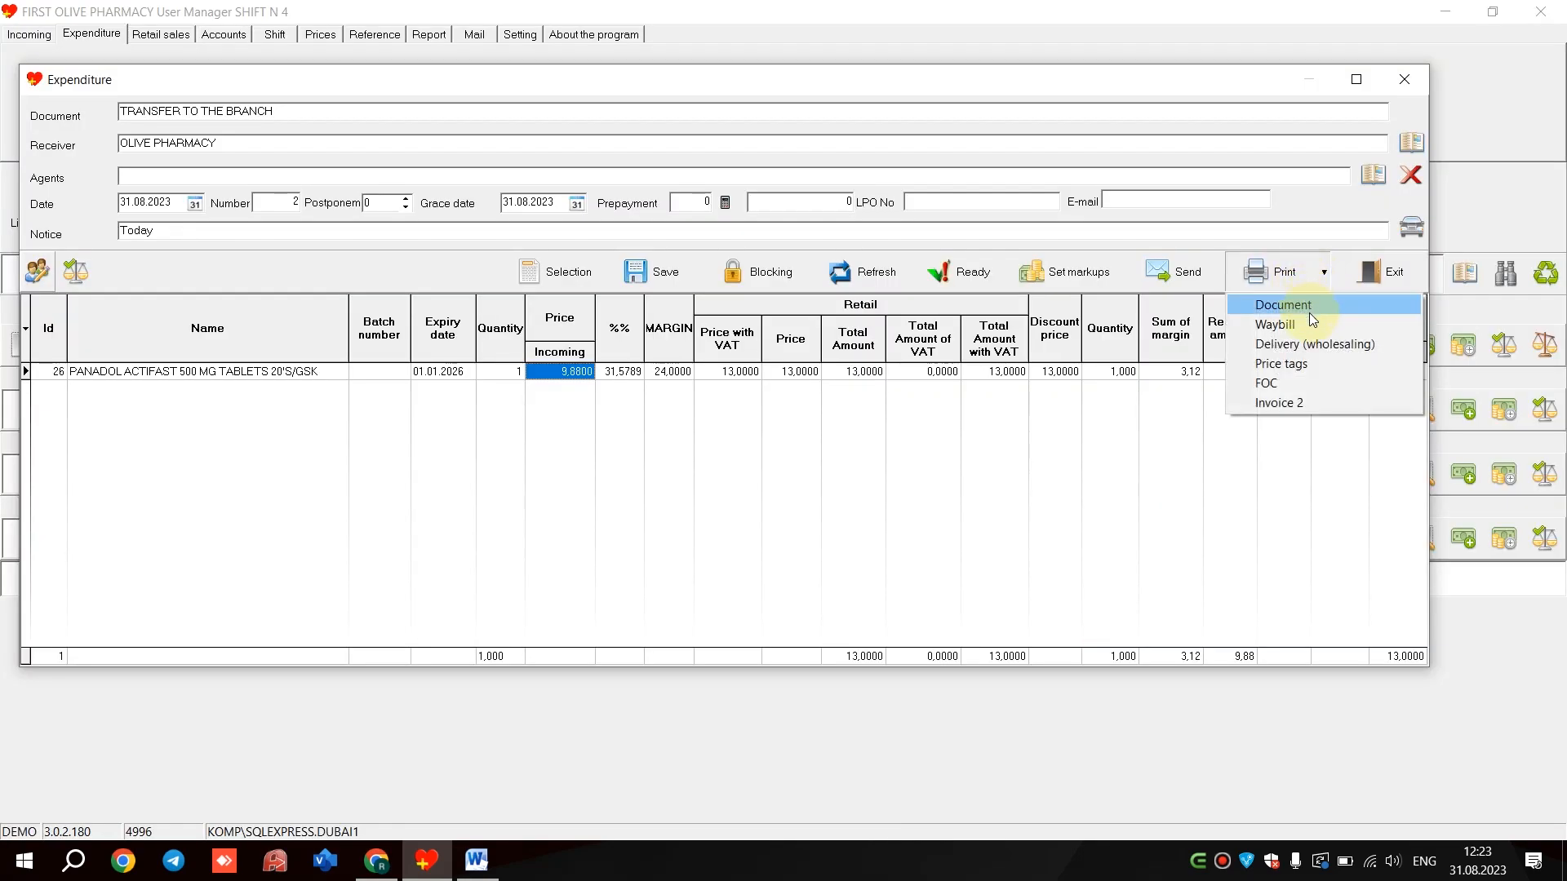
pyautogui.click(1307, 316)
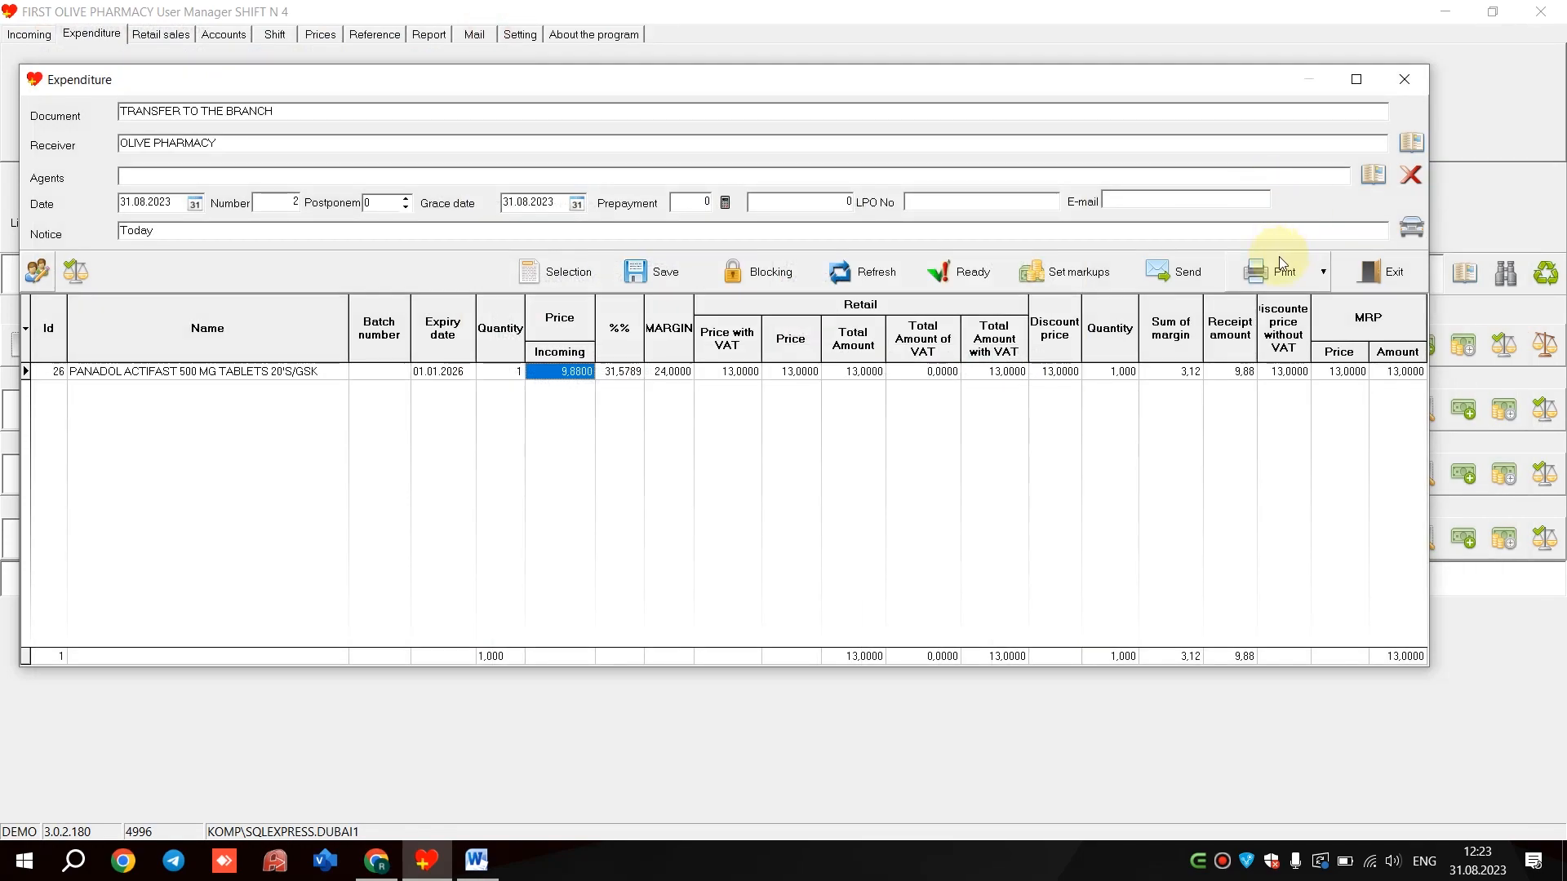
pyautogui.click(1297, 274)
pyautogui.click(1330, 364)
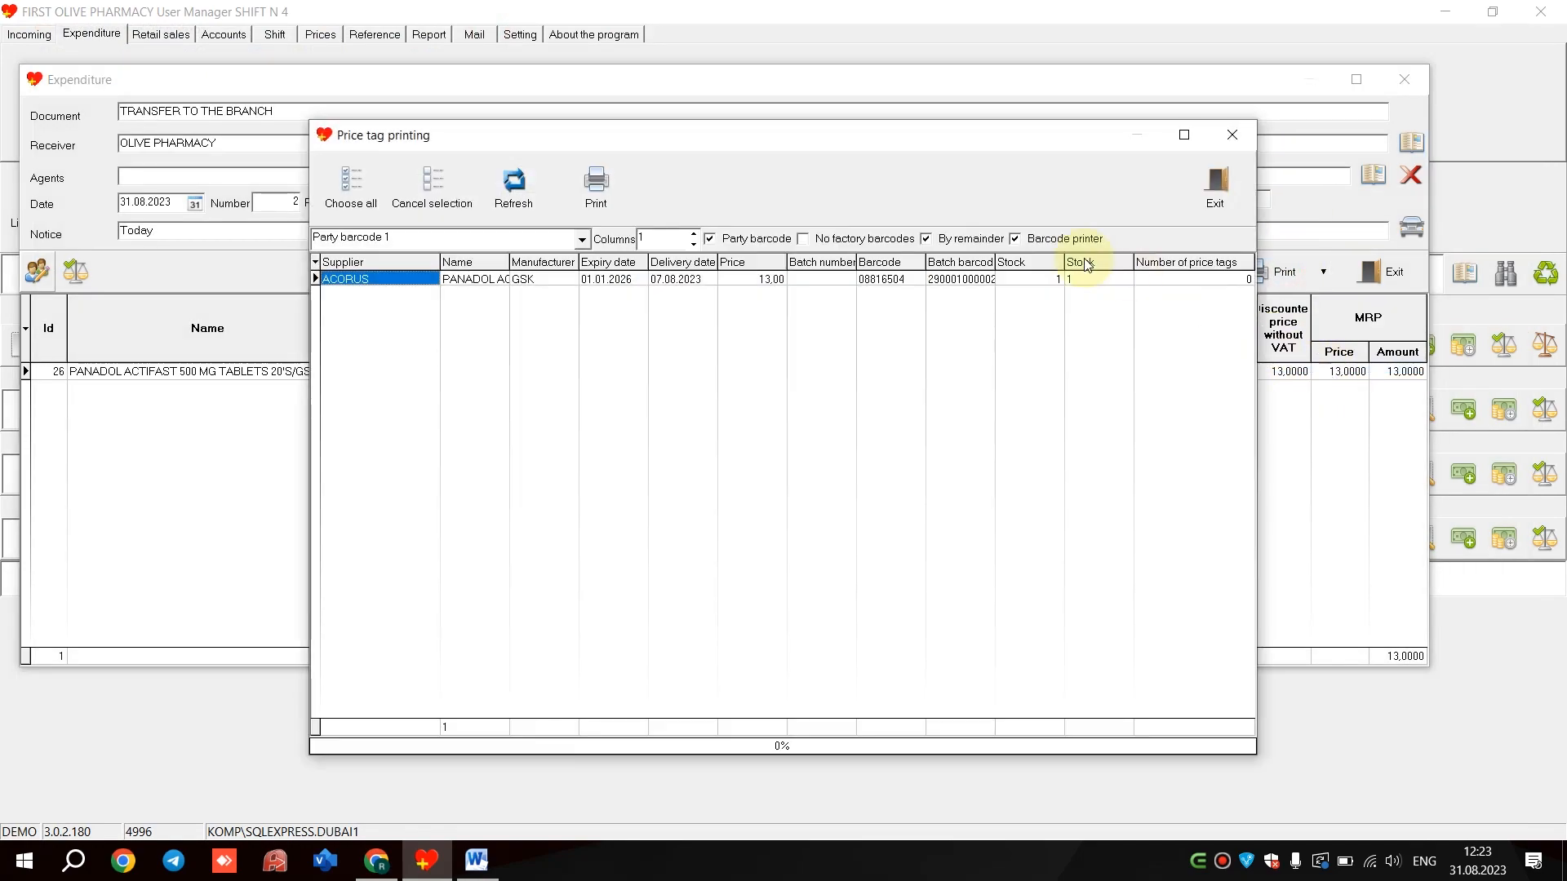
pyautogui.click(615, 183)
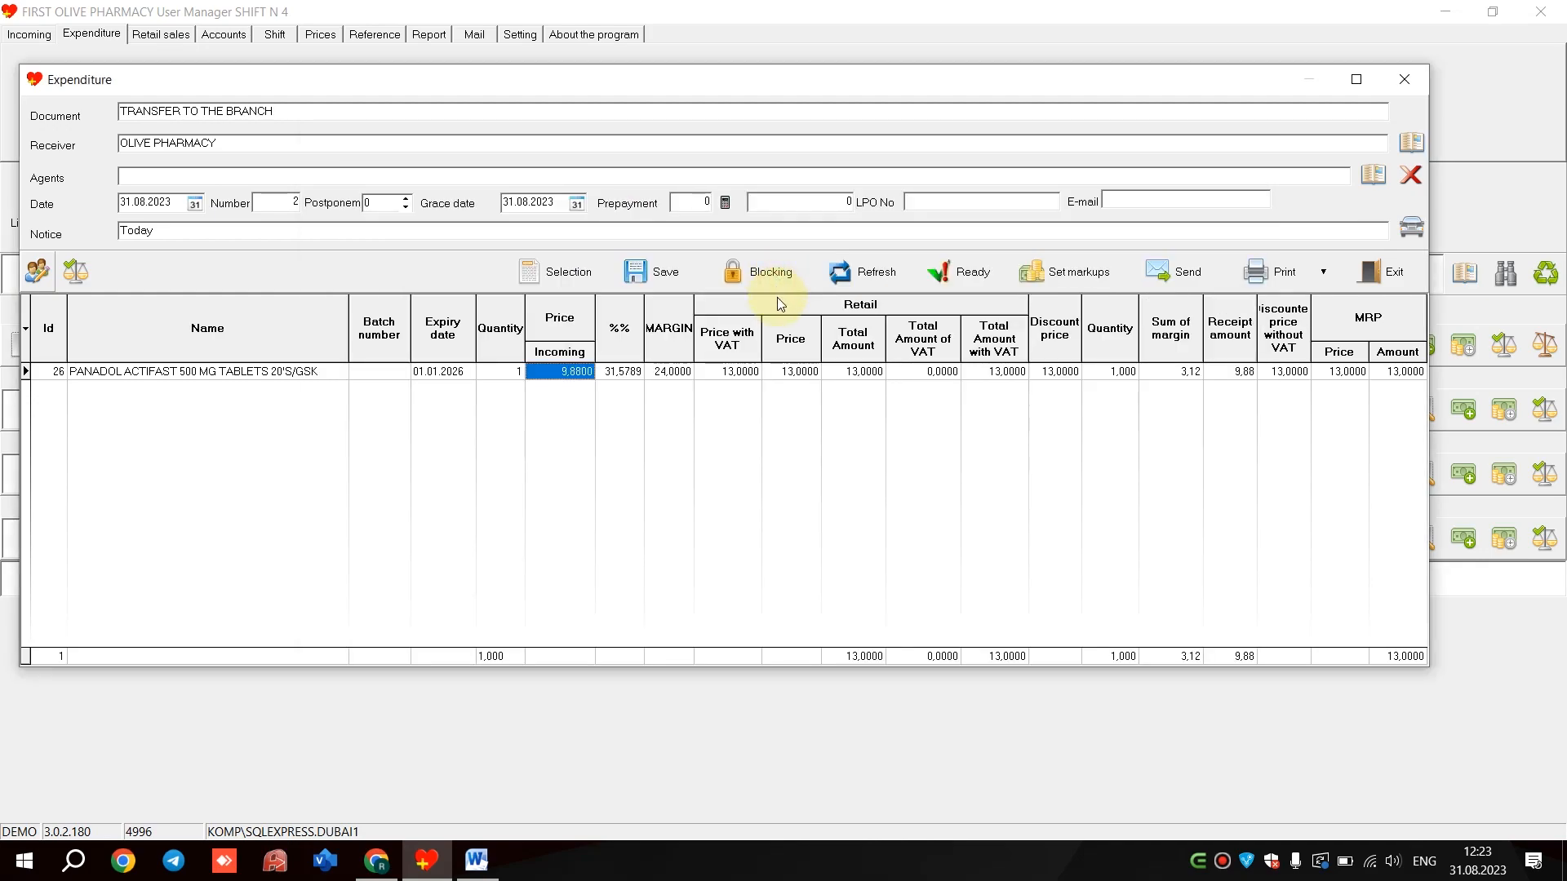
# Remove the blocking from the ready transfer document to reopen it for changes
pyautogui.click(945, 287)
pyautogui.click(756, 282)
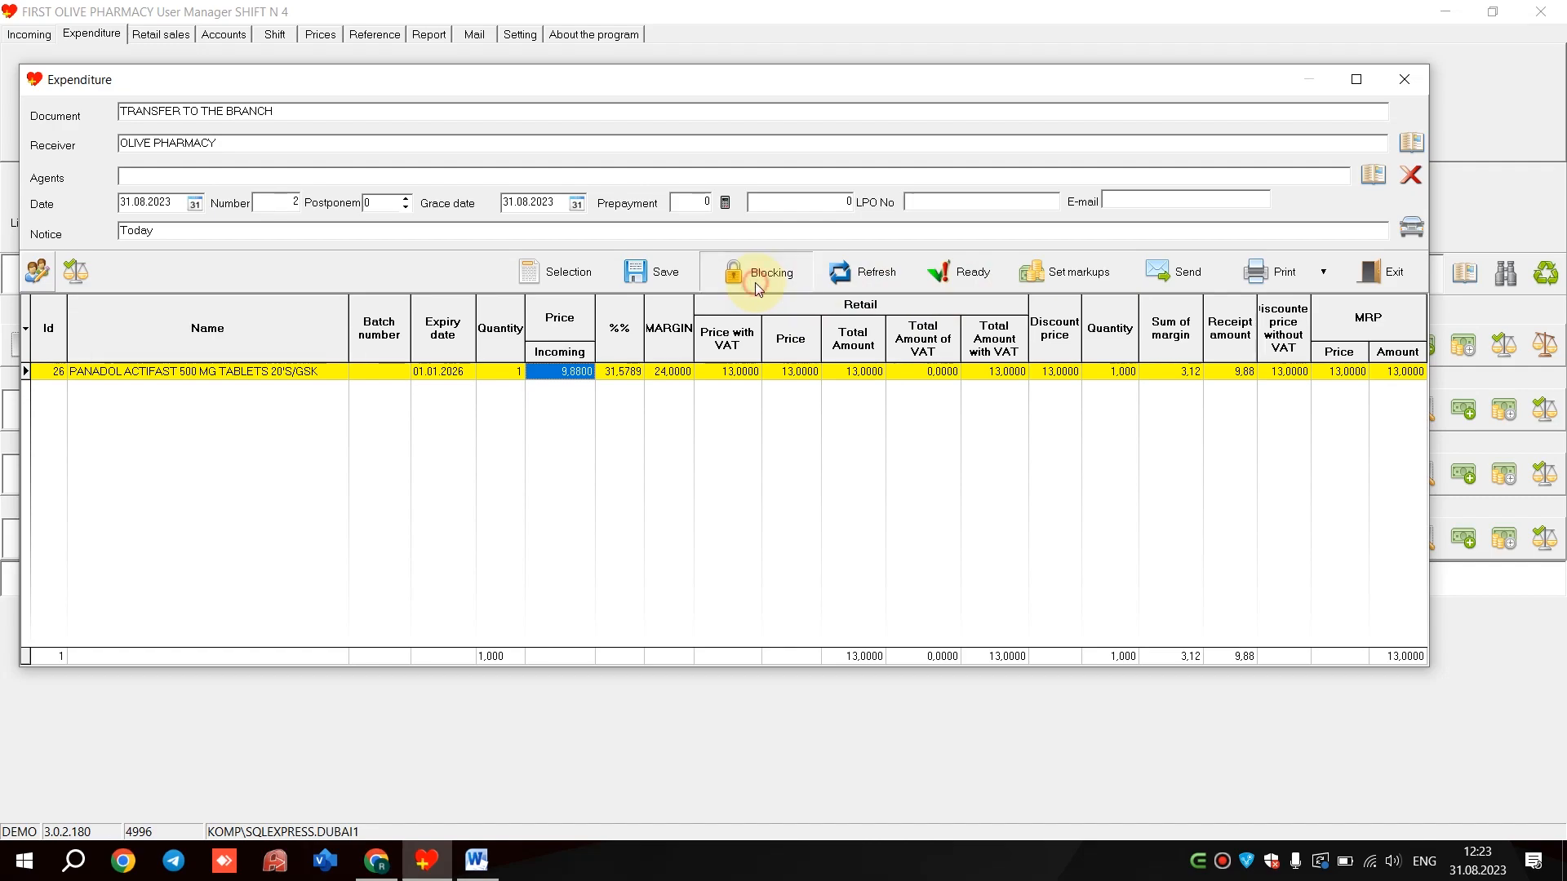
# Remove the blocking from the transfer document again and set a markup of about 5% on its PANADOL ACTIFAST goods
pyautogui.click(790, 371)
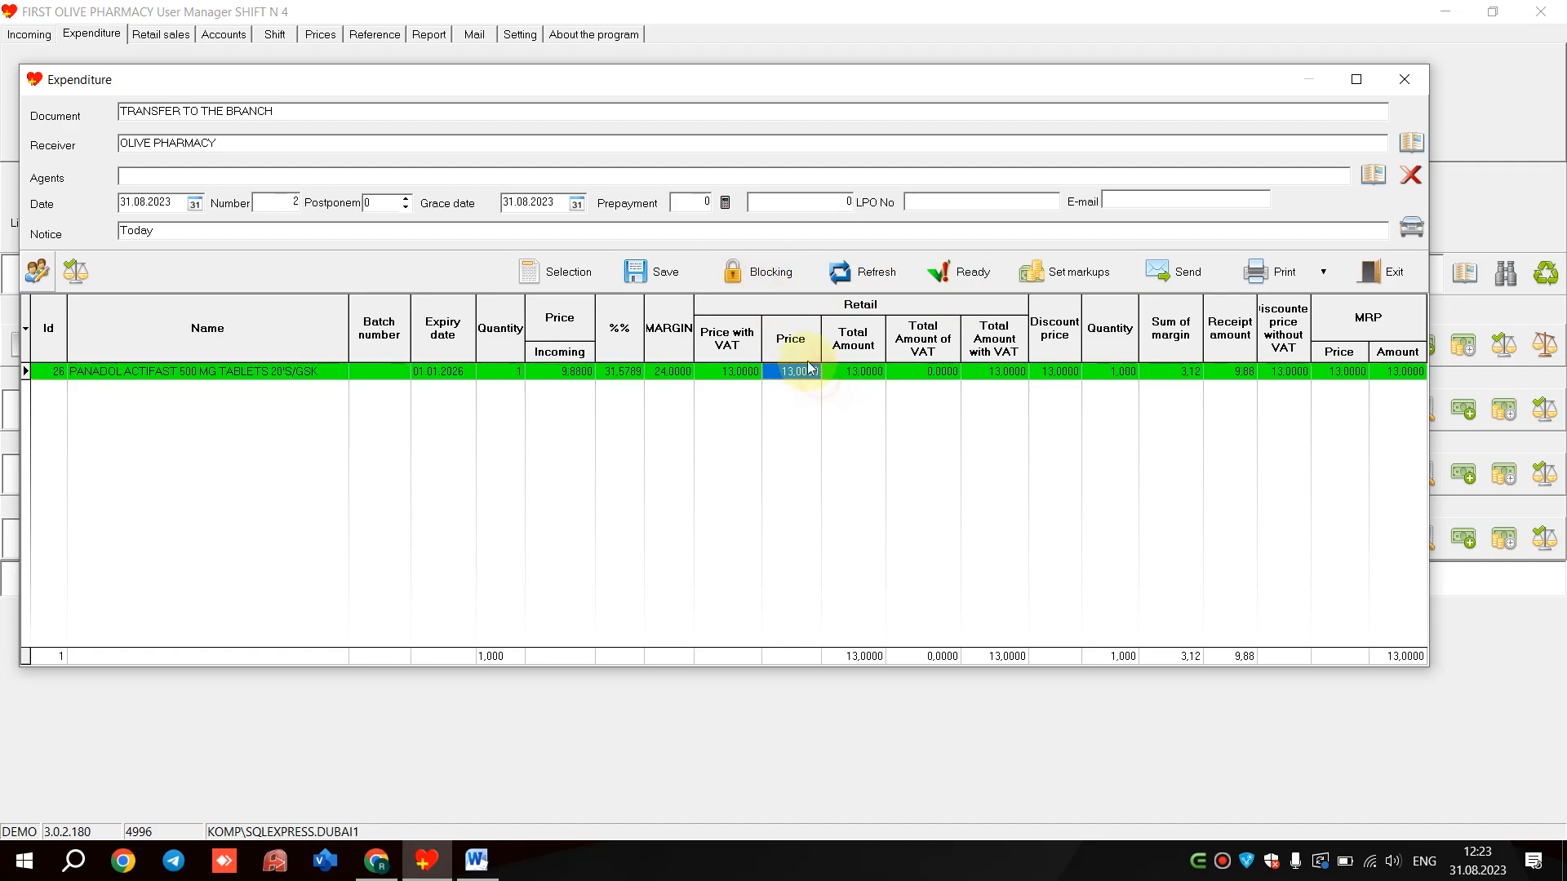
pyautogui.click(767, 275)
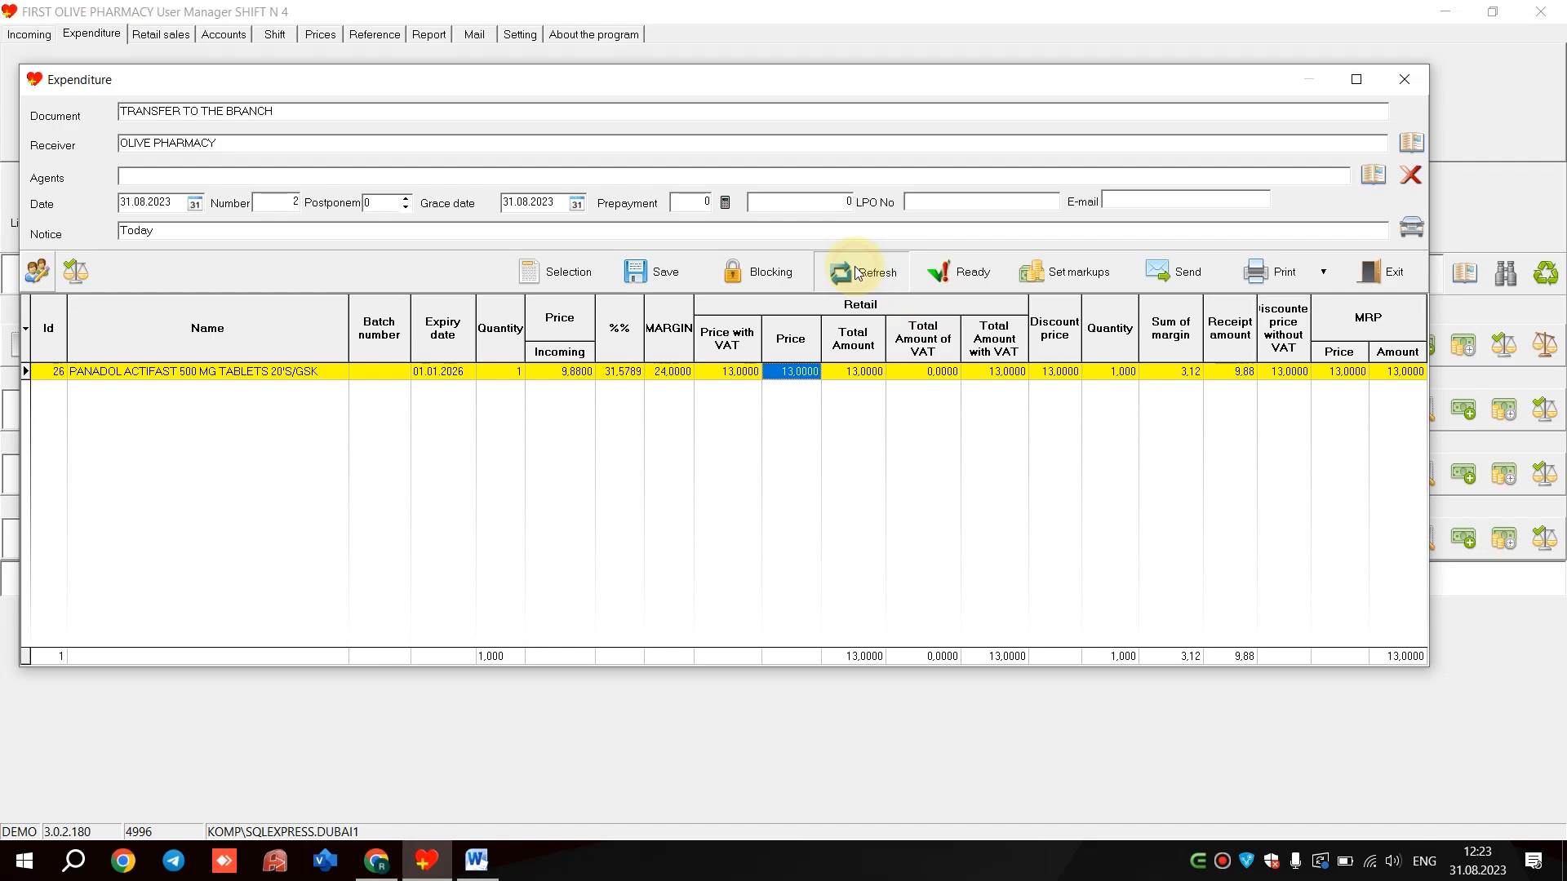
pyautogui.click(994, 372)
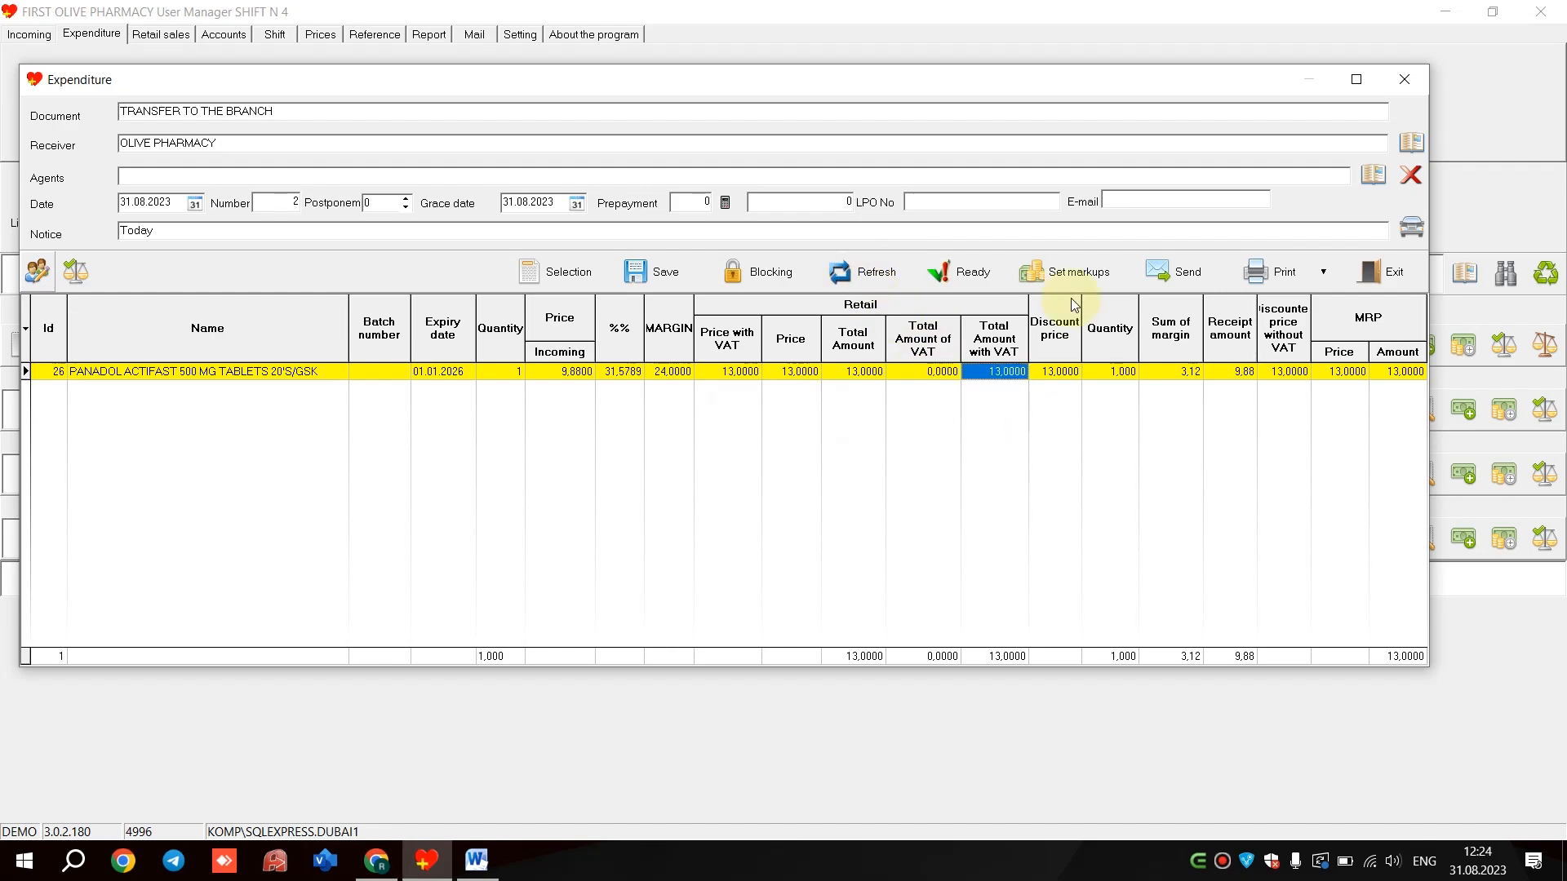
pyautogui.click(1073, 286)
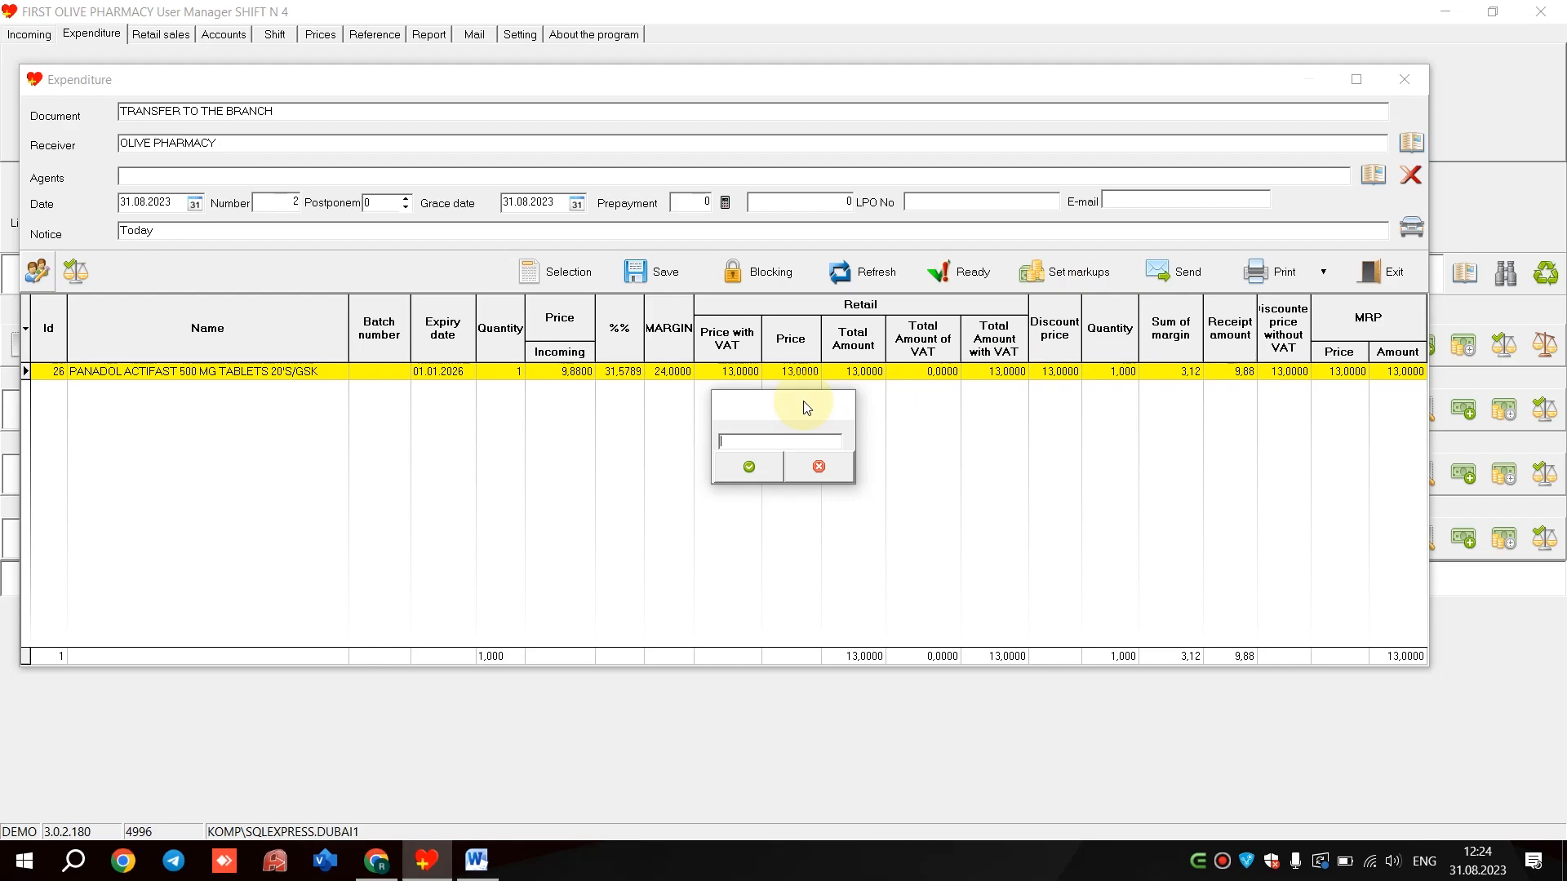
pyautogui.click(749, 470)
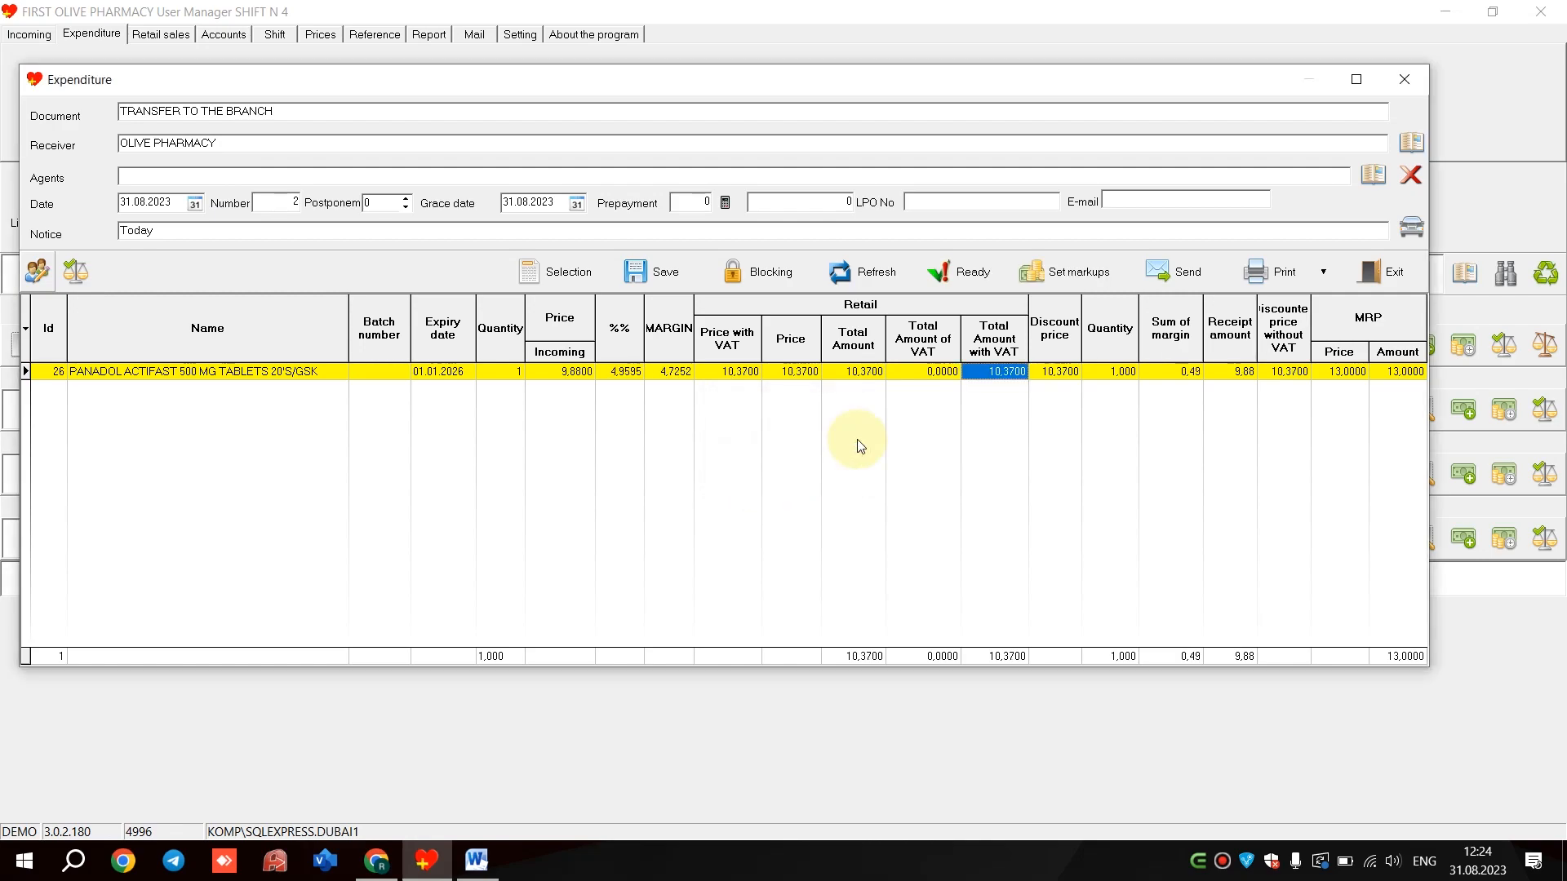
# Exit the transfer and reopen the OLIVE PHARMACY transfer dated 31.08.2023 from the expenditure list
pyautogui.click(1392, 277)
pyautogui.click(60, 98)
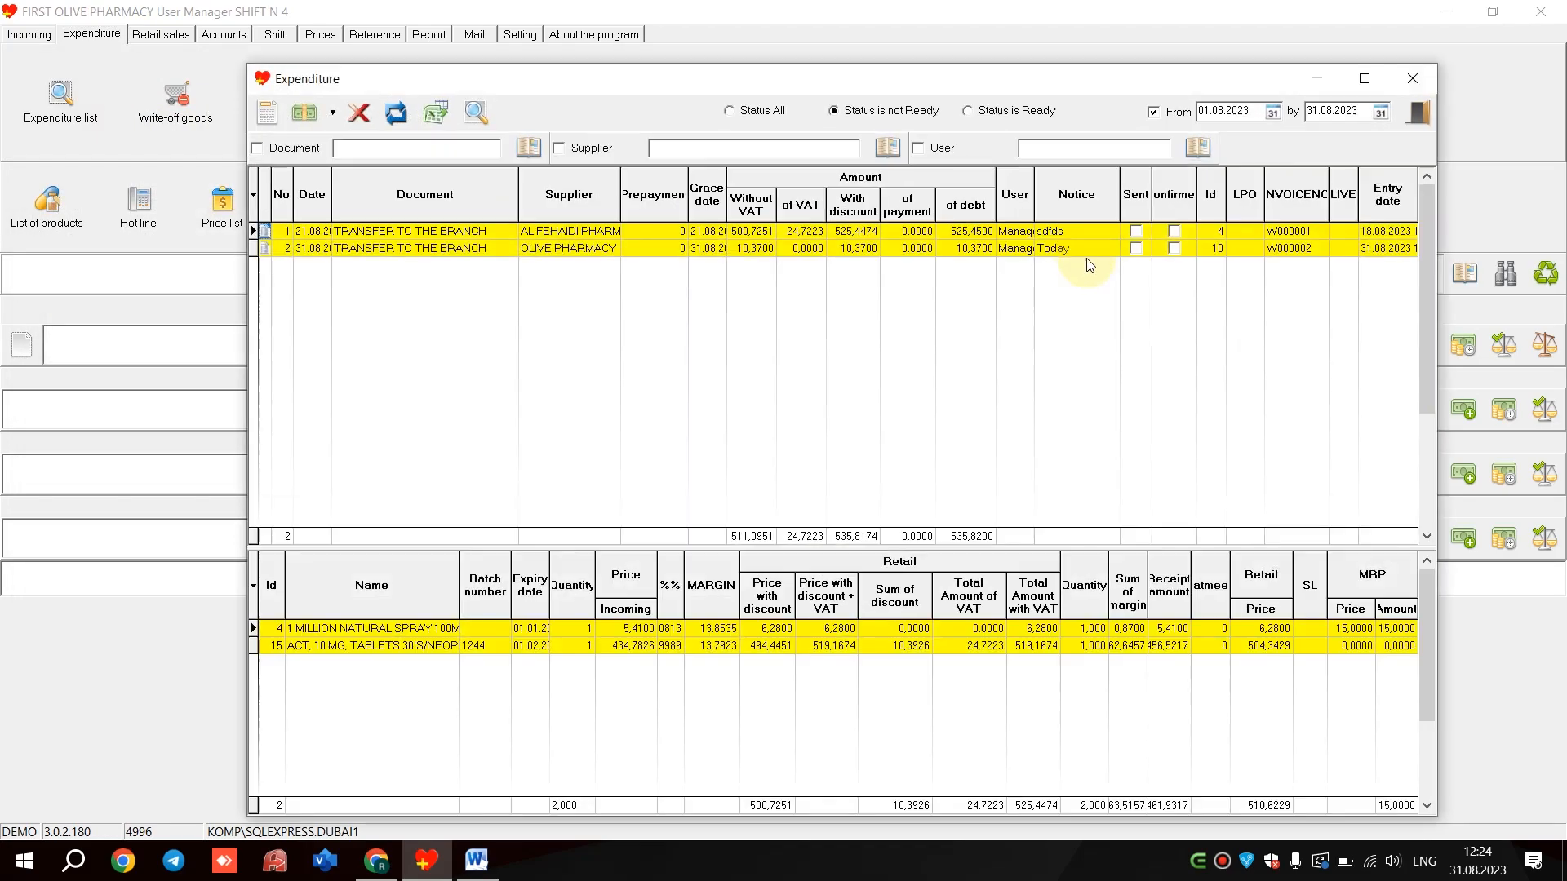
pyautogui.doubleClick(1030, 250)
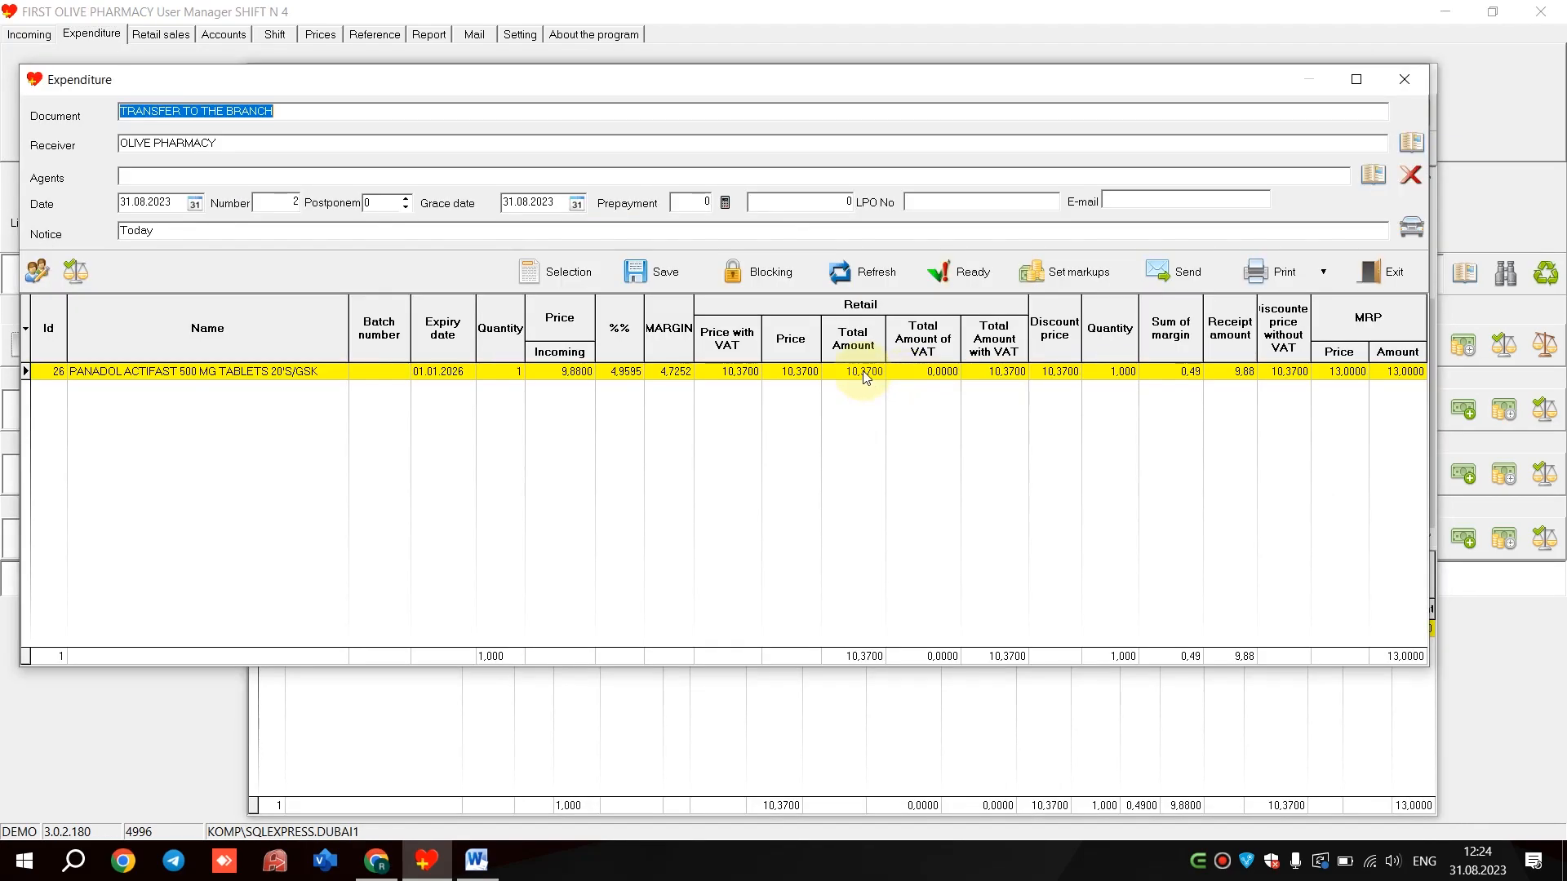
# Refresh the goods in the transfer and delete the PANADOL ACTIFAST 500 MG TABLETS line
pyautogui.rightClick(863, 371)
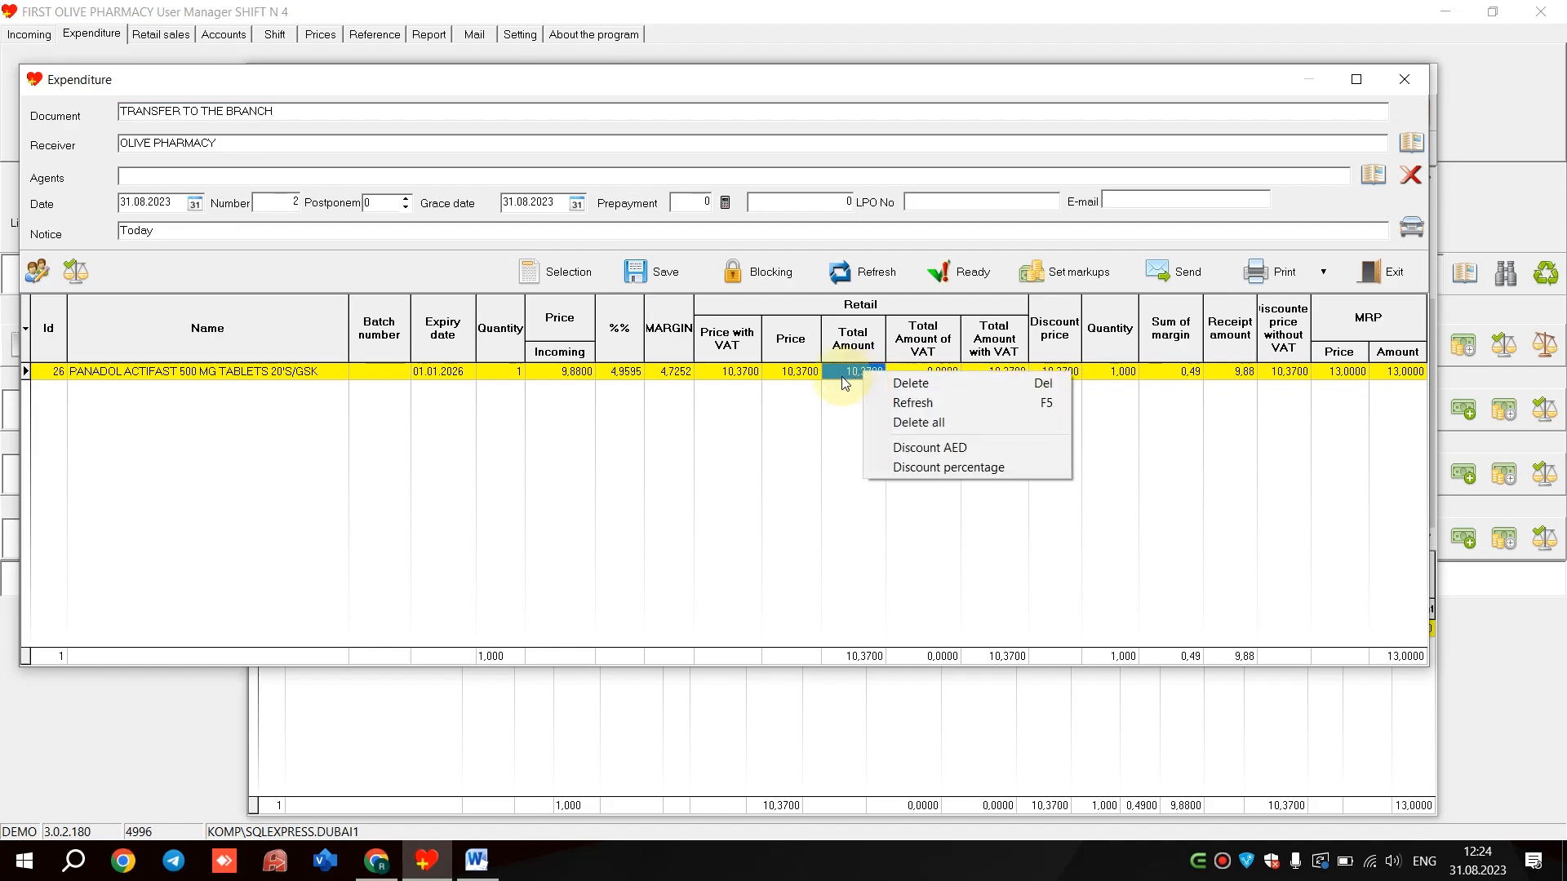
pyautogui.click(1045, 403)
pyautogui.rightClick(708, 372)
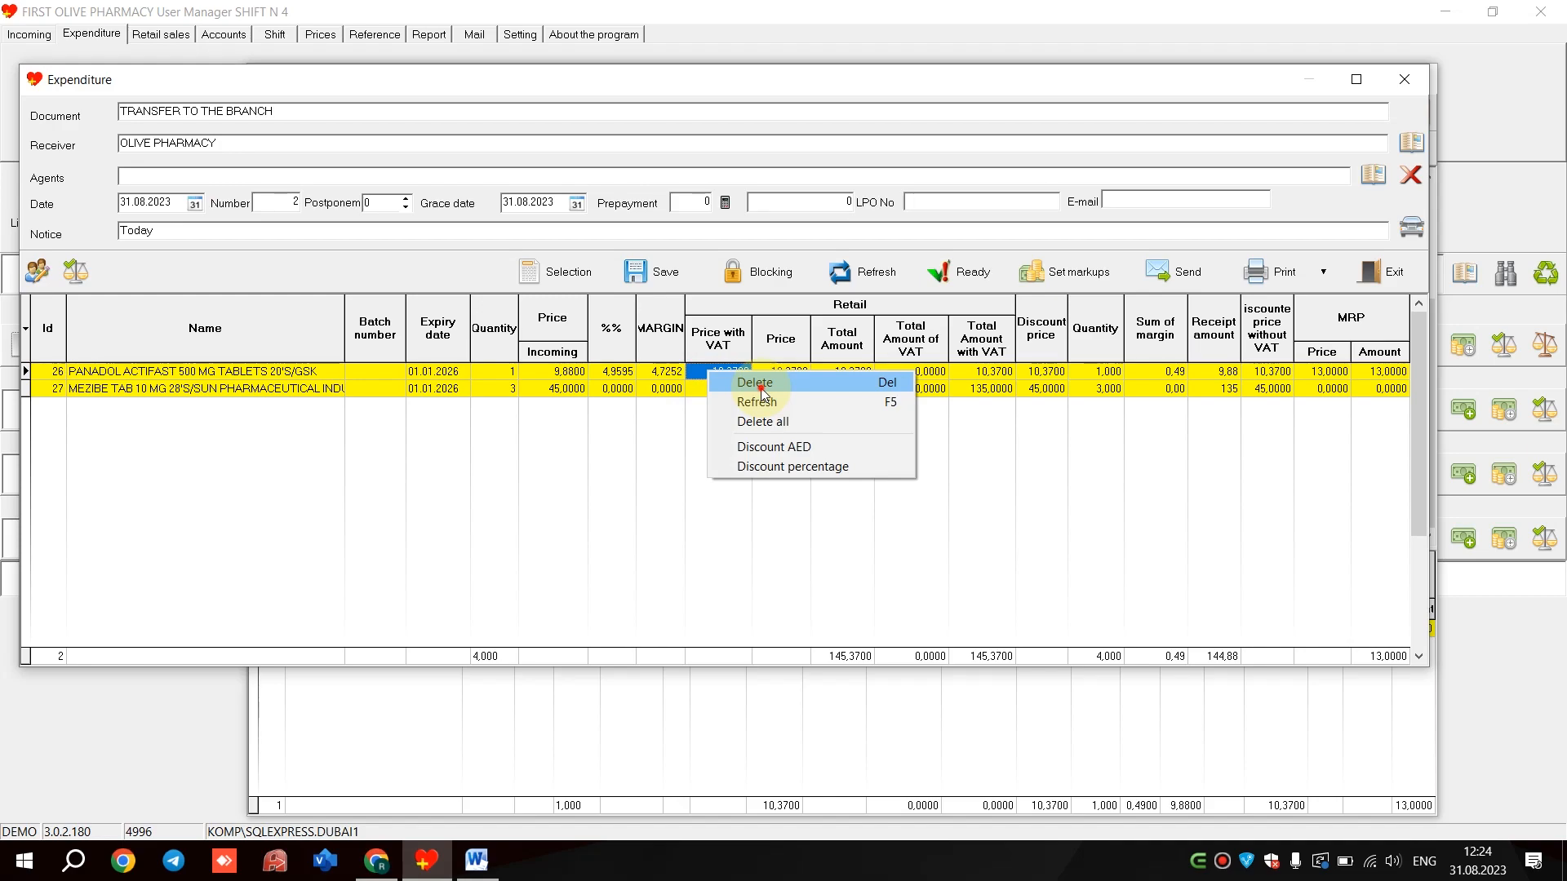
pyautogui.click(761, 387)
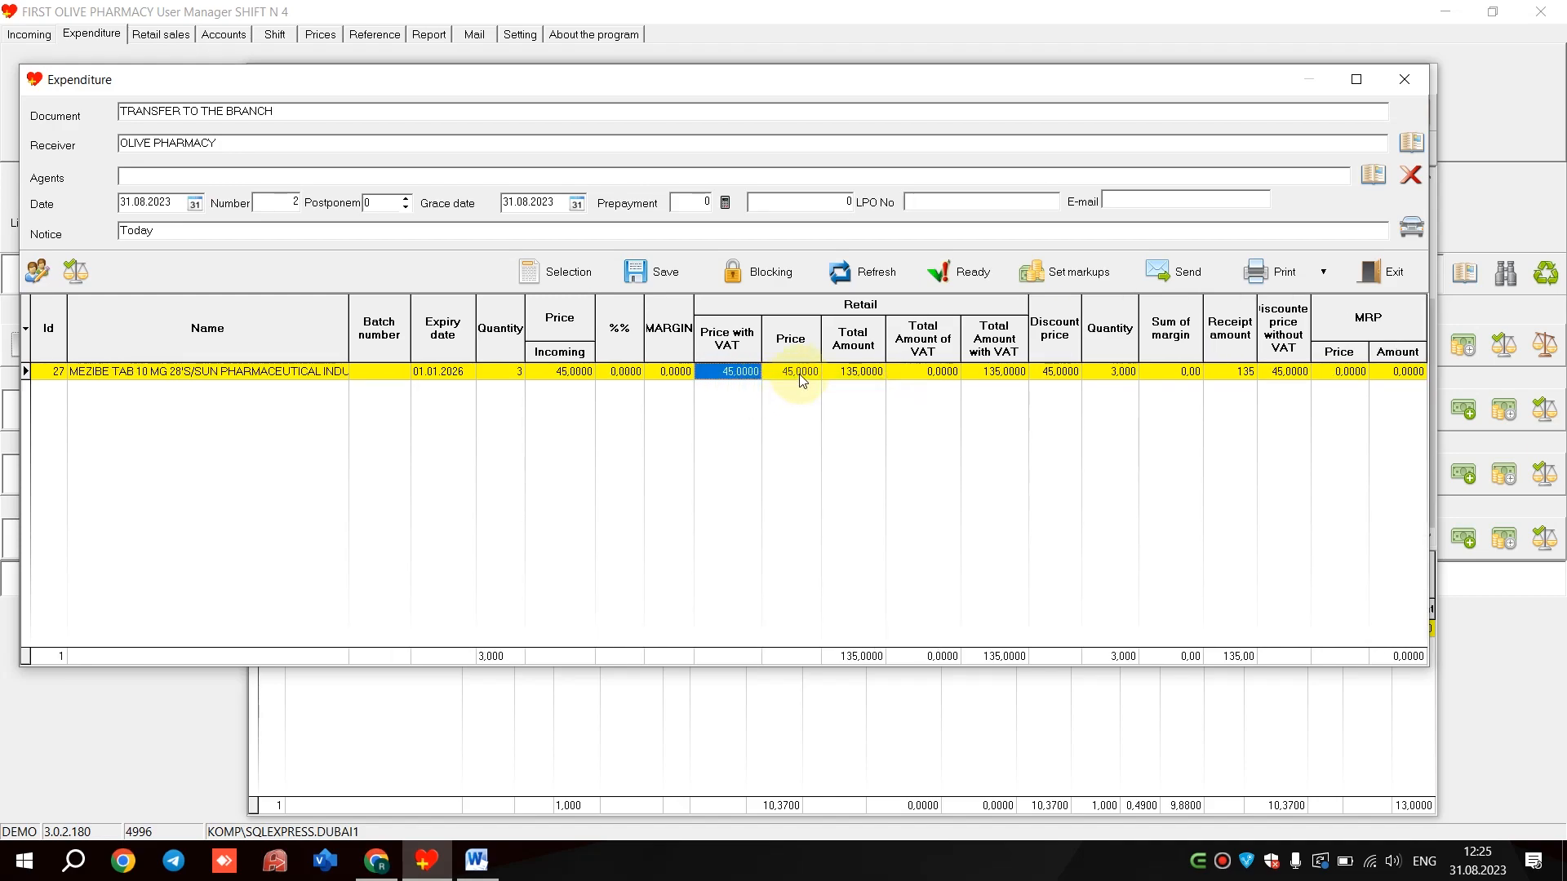
# Refresh the goods table again and delete all remaining goods from the transfer
pyautogui.rightClick(800, 373)
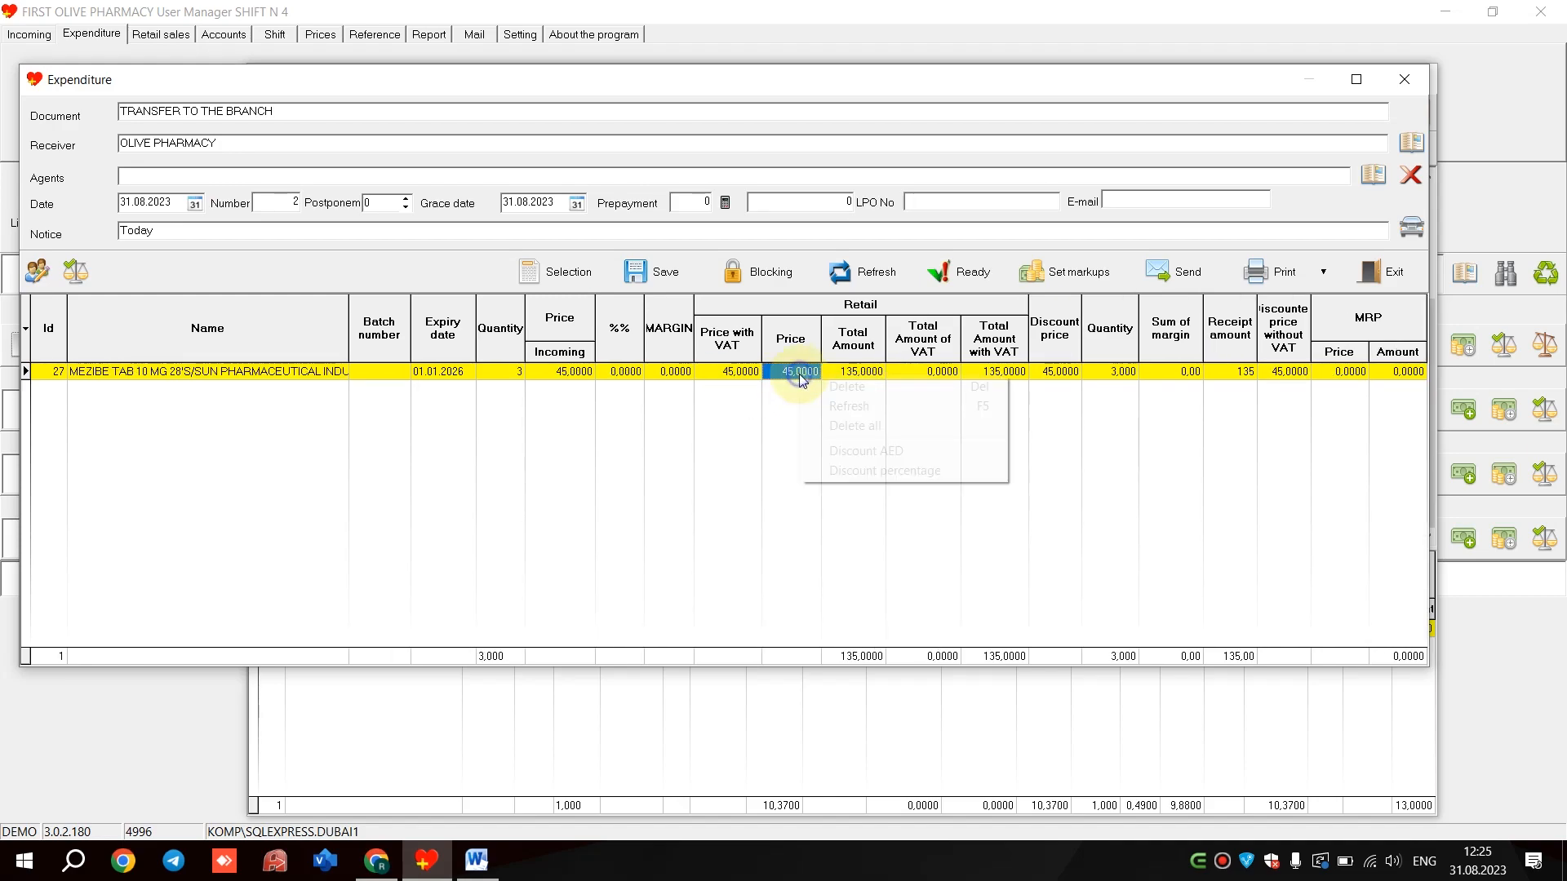
pyautogui.click(873, 409)
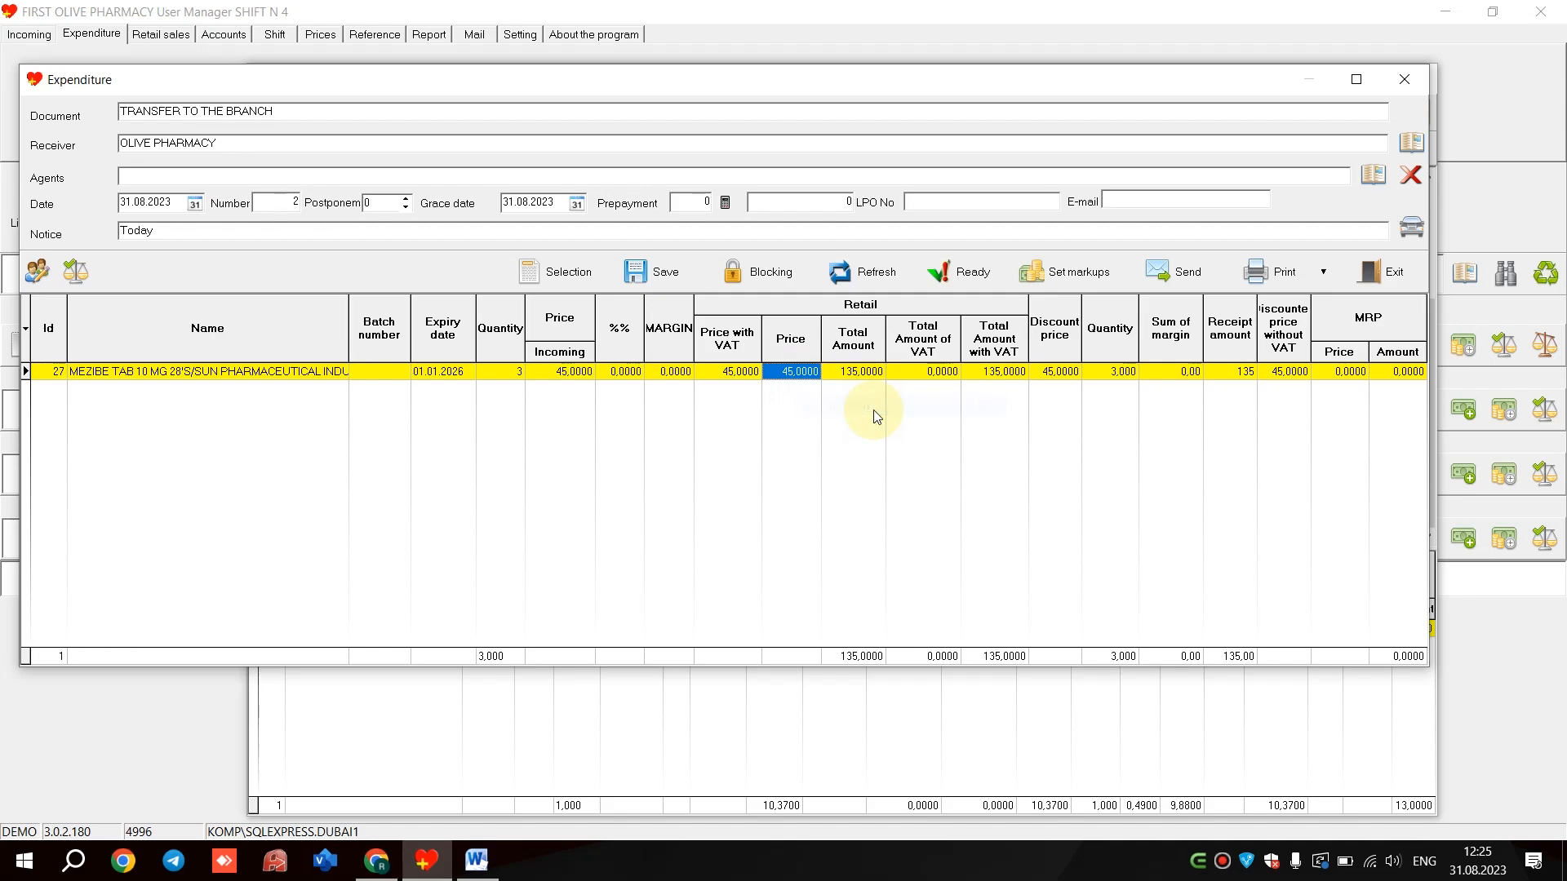
pyautogui.rightClick(800, 379)
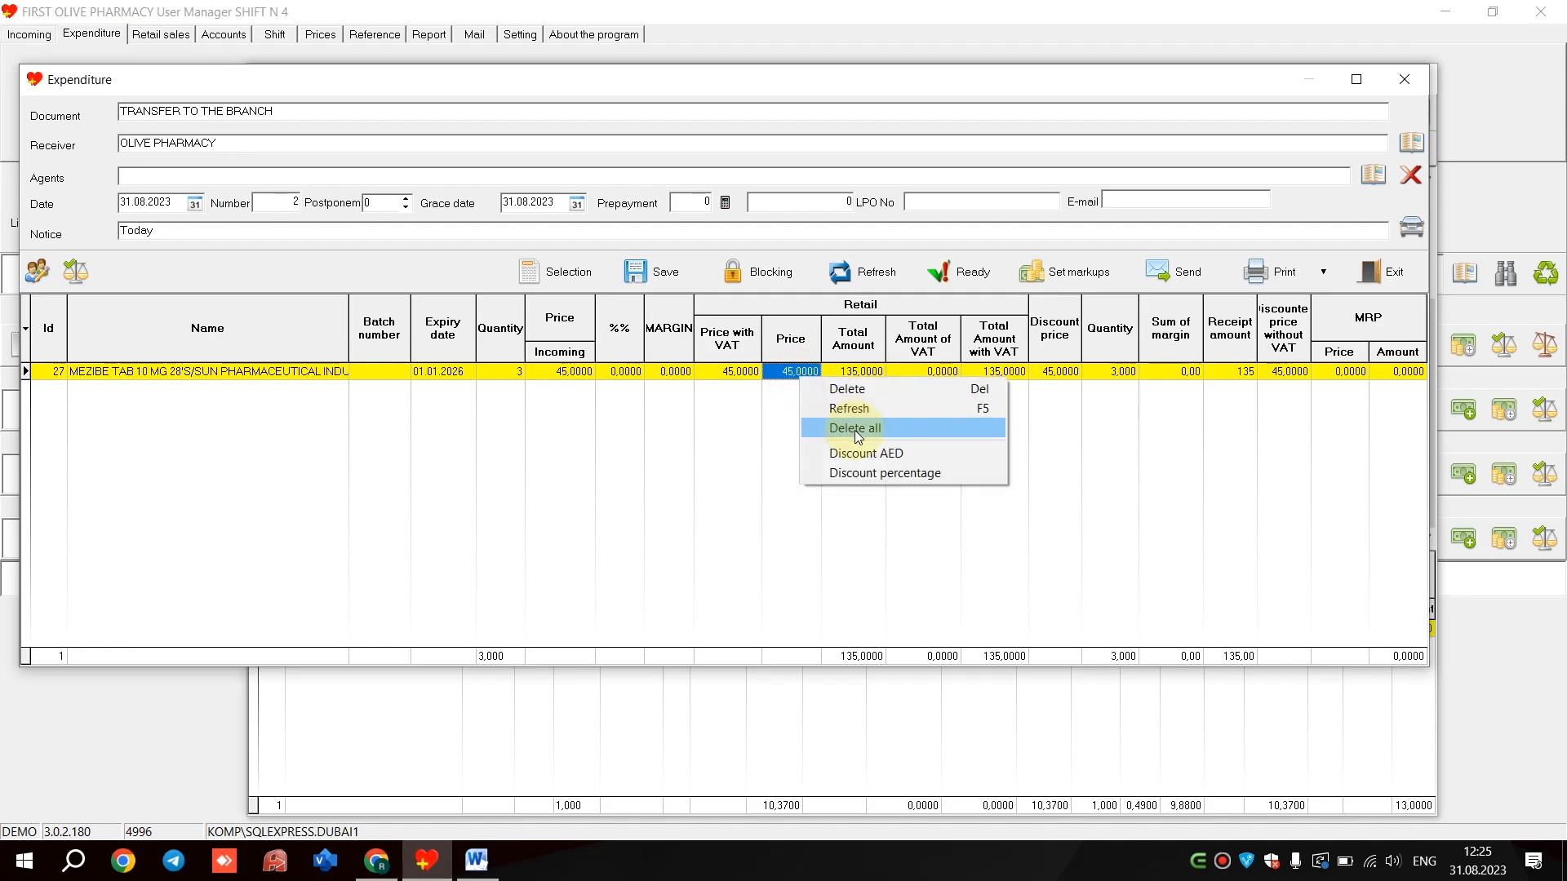
pyautogui.click(854, 429)
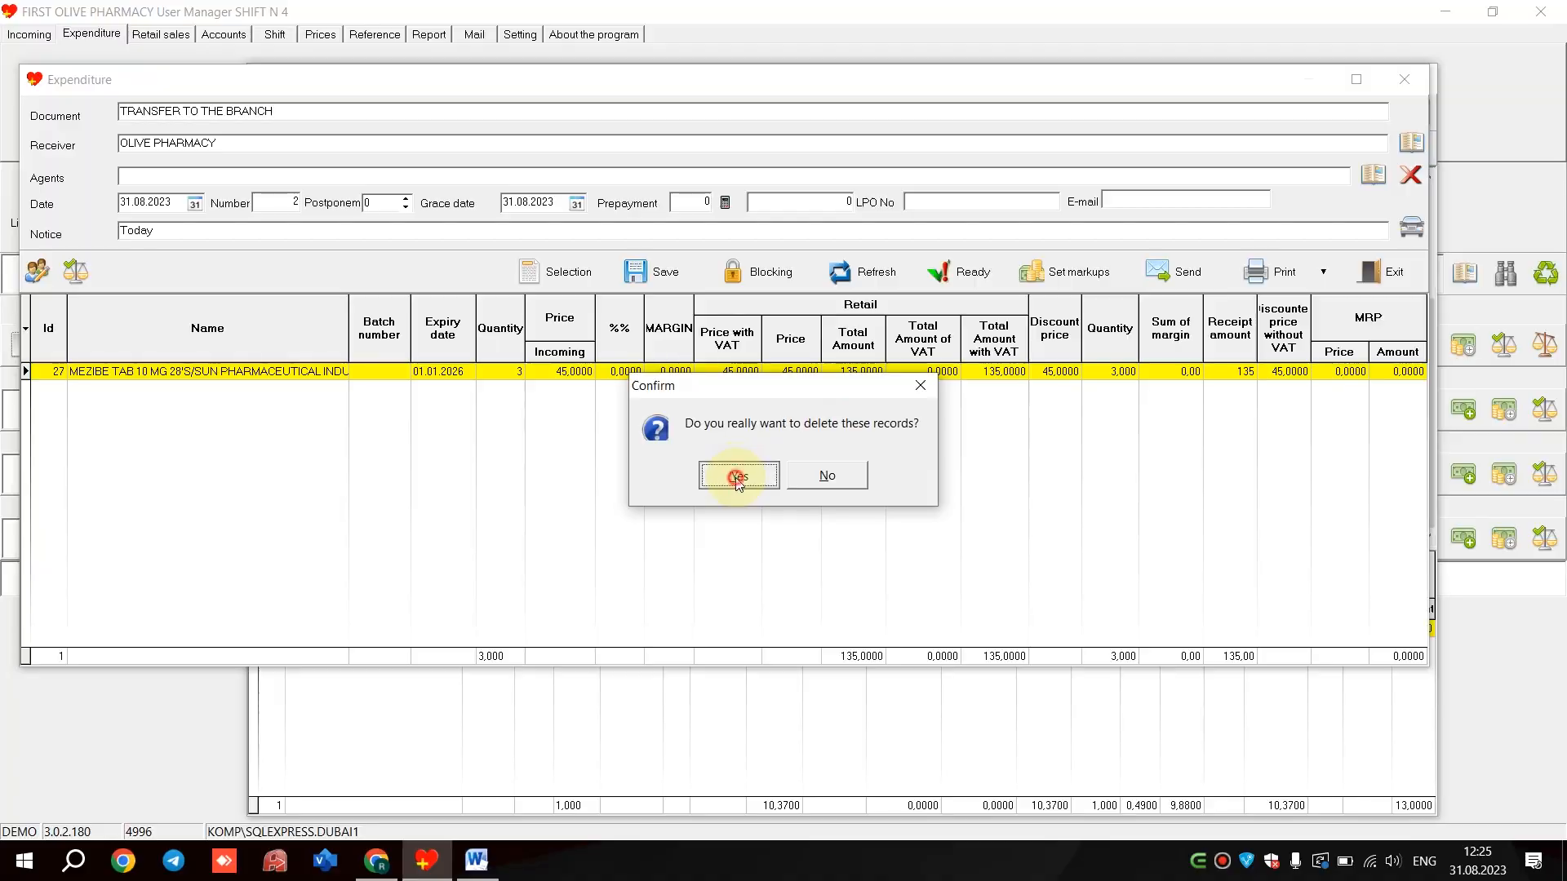
pyautogui.click(738, 478)
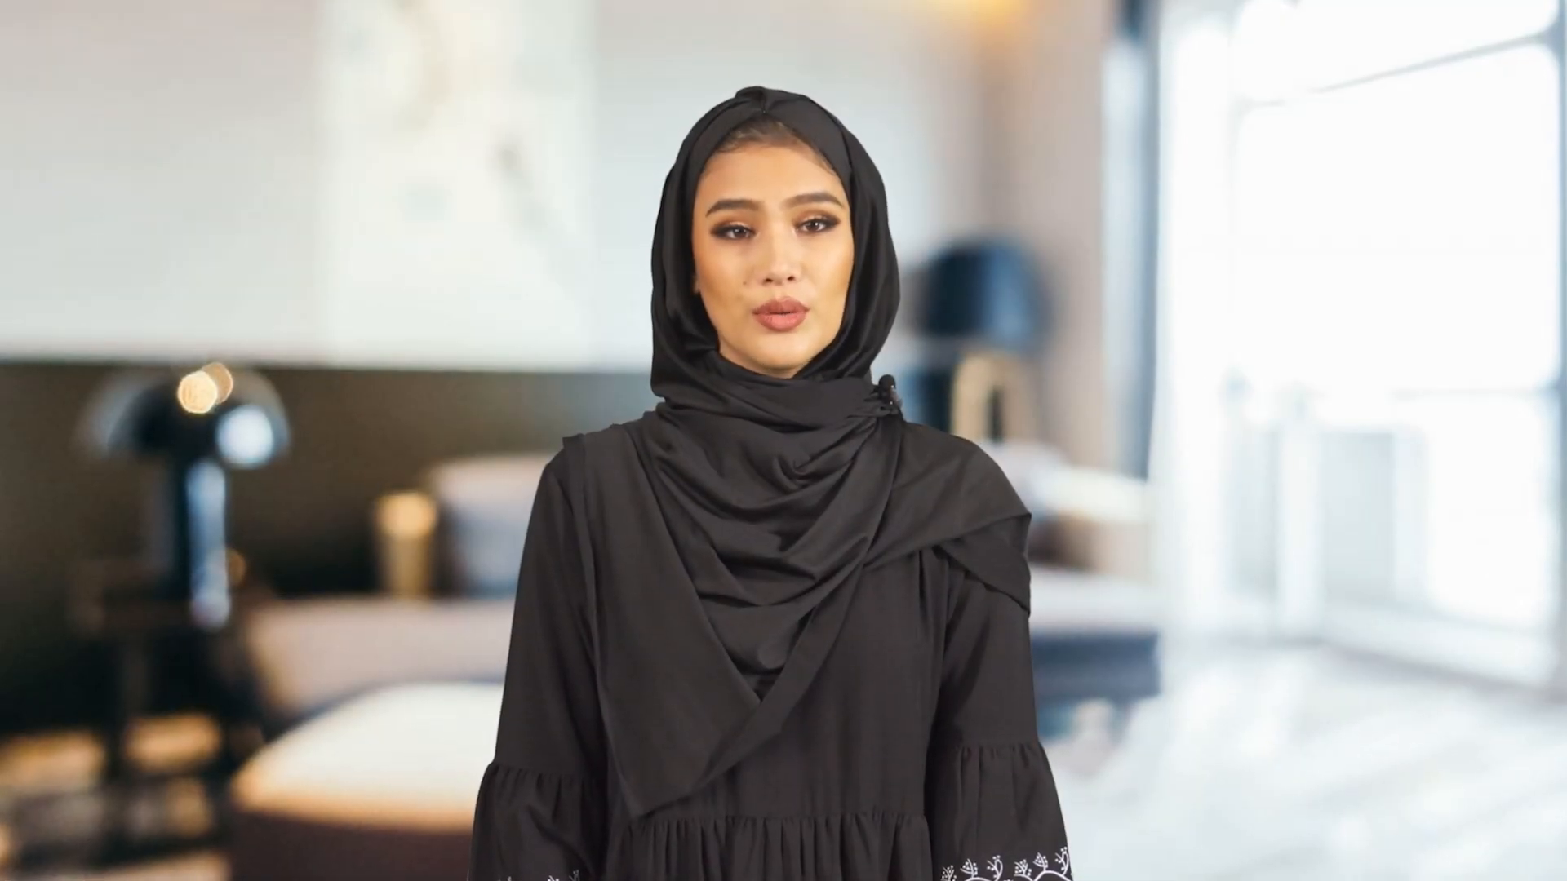